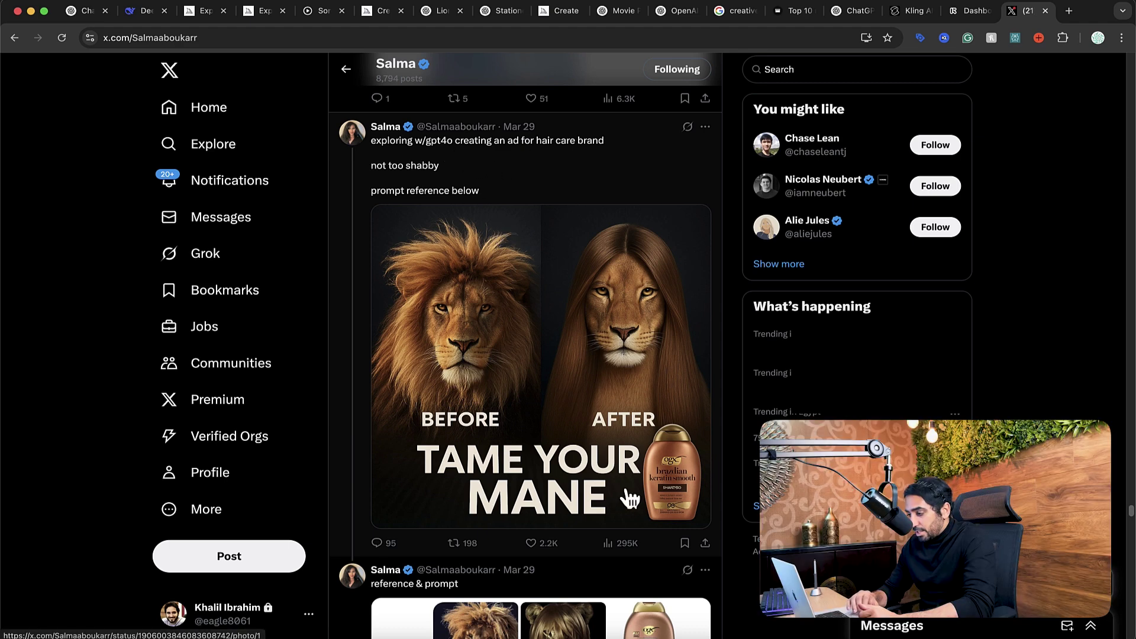
- Examine the before-and-after lion shampoo ad post and the reference images and prompt in its reply
{"action": "scroll", "coordinate": [701, 487], "scroll_direction": "down", "scroll_amount": 5}
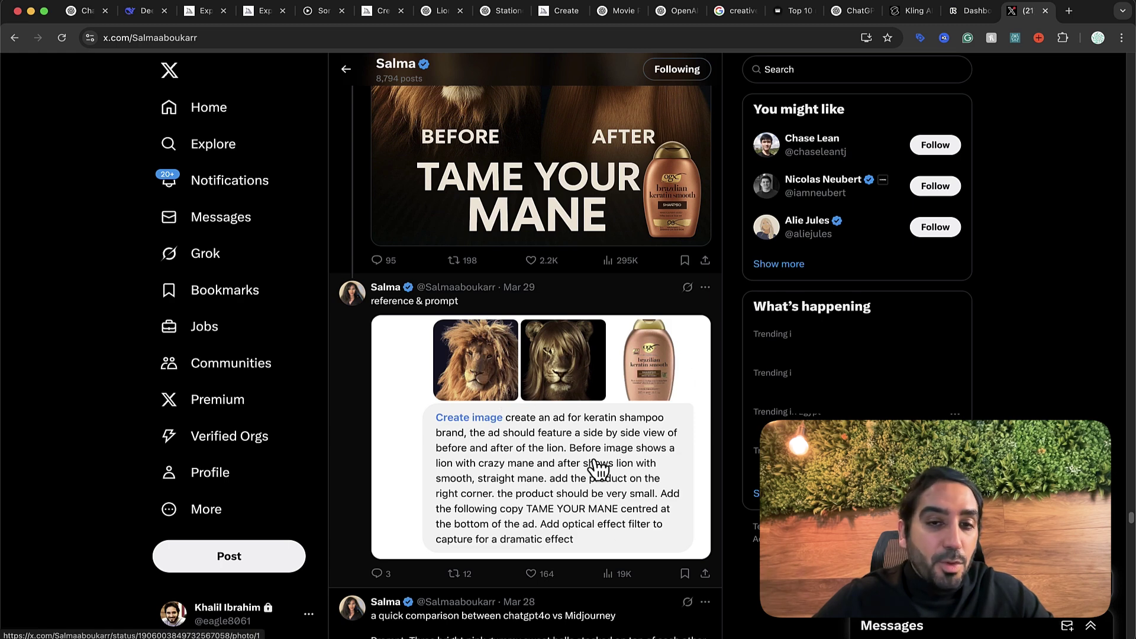
{"action": "scroll", "coordinate": [606, 470], "scroll_direction": "up", "scroll_amount": 3}
{"action": "scroll", "coordinate": [607, 470], "scroll_direction": "up", "scroll_amount": 2}
{"action": "scroll", "coordinate": [604, 471], "scroll_direction": "down", "scroll_amount": 1}
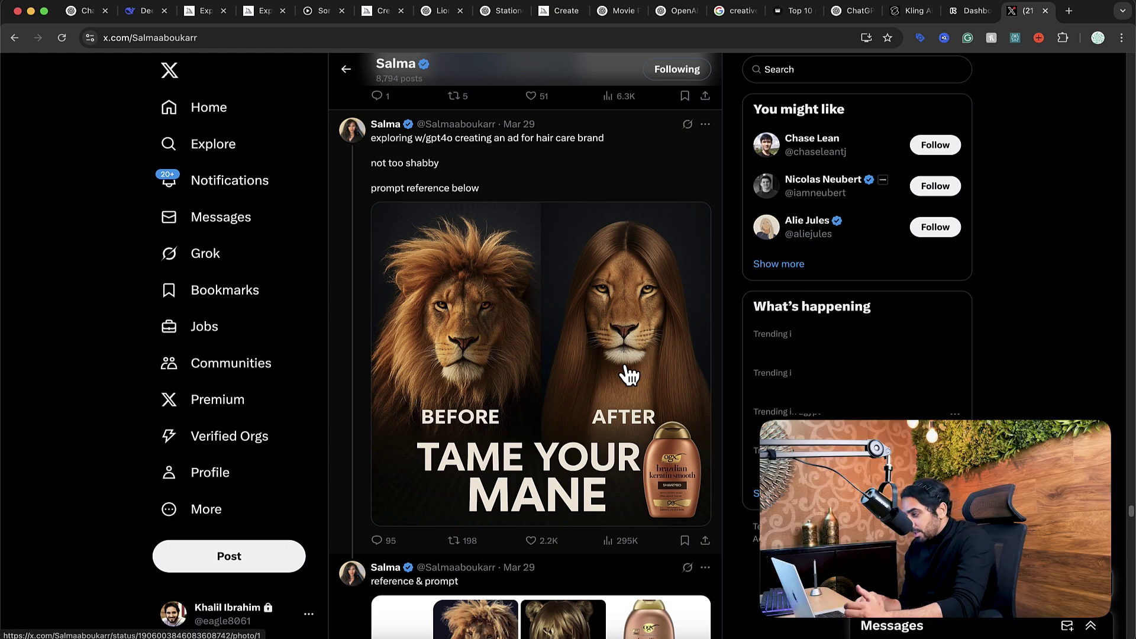
- Review the Lion Shampoo Ad Prompt conversation in ChatGPT, from the prompt request through to the generated TAME YOUR MANE image
{"action": "left_click", "coordinate": [435, 11]}
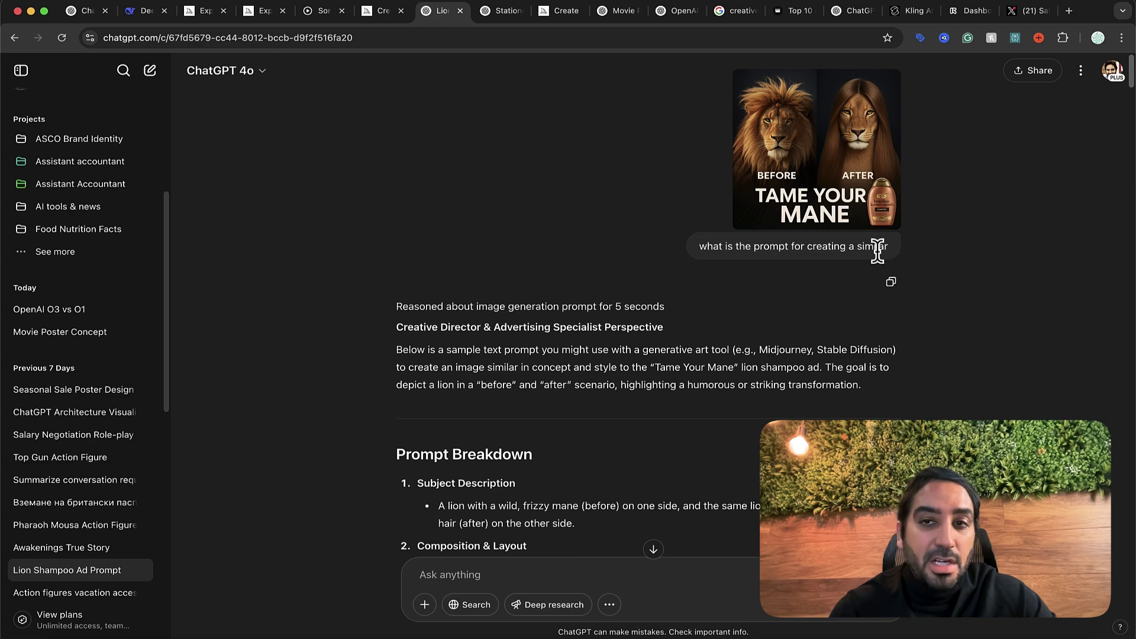
{"action": "scroll", "coordinate": [616, 236], "scroll_direction": "down", "scroll_amount": 1}
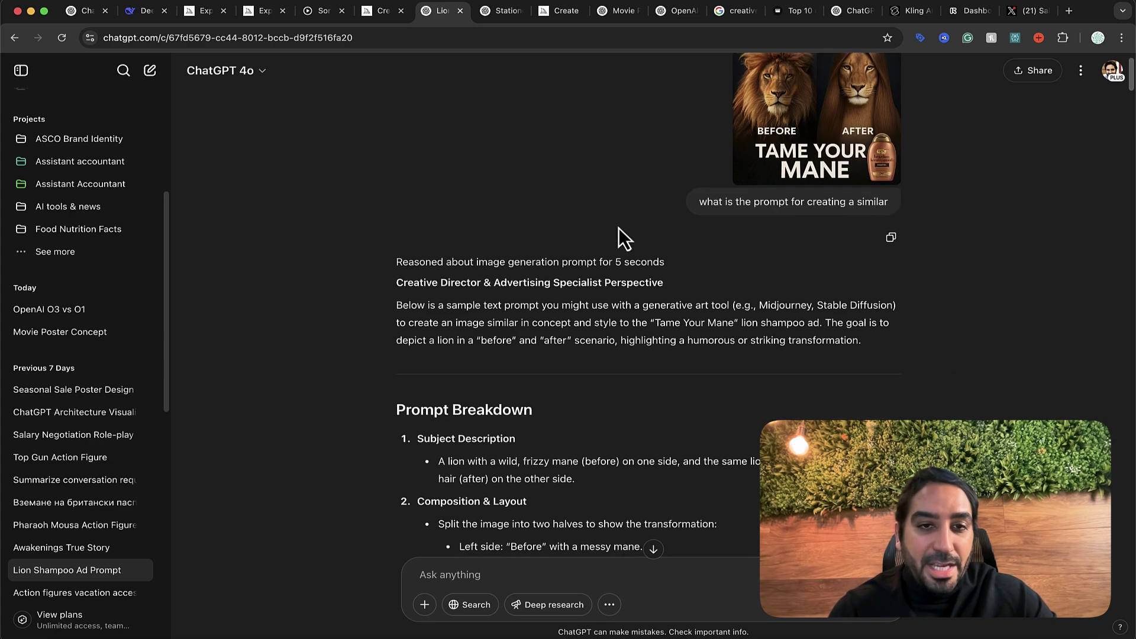
{"action": "scroll", "coordinate": [629, 307], "scroll_direction": "down", "scroll_amount": 1}
{"action": "scroll", "coordinate": [896, 349], "scroll_direction": "down", "scroll_amount": 10}
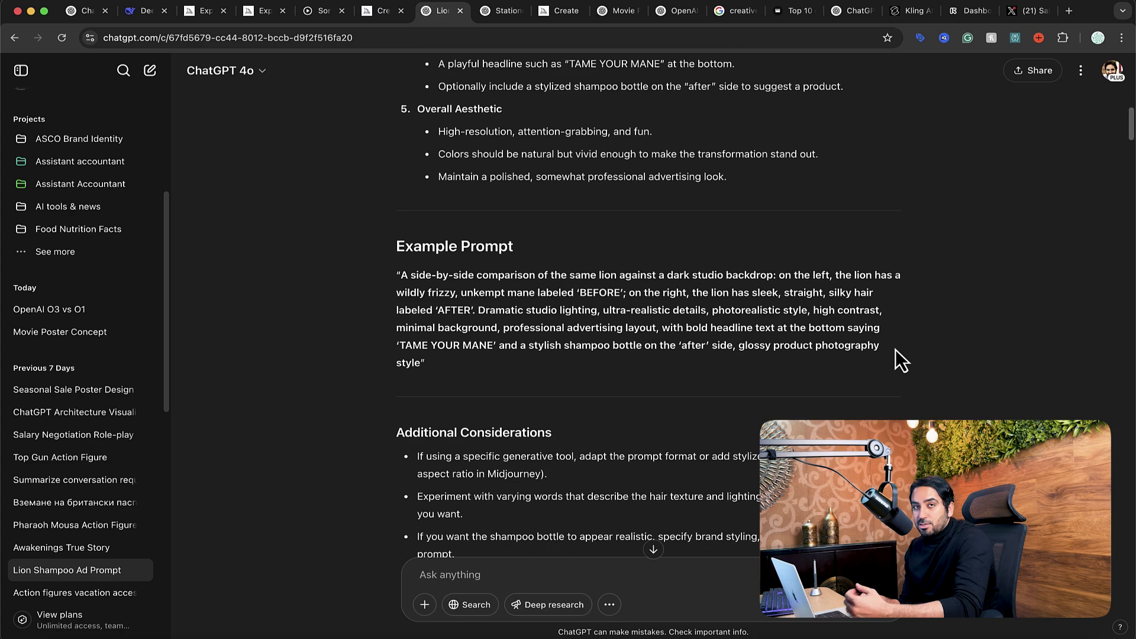
{"action": "scroll", "coordinate": [895, 350], "scroll_direction": "down", "scroll_amount": 8}
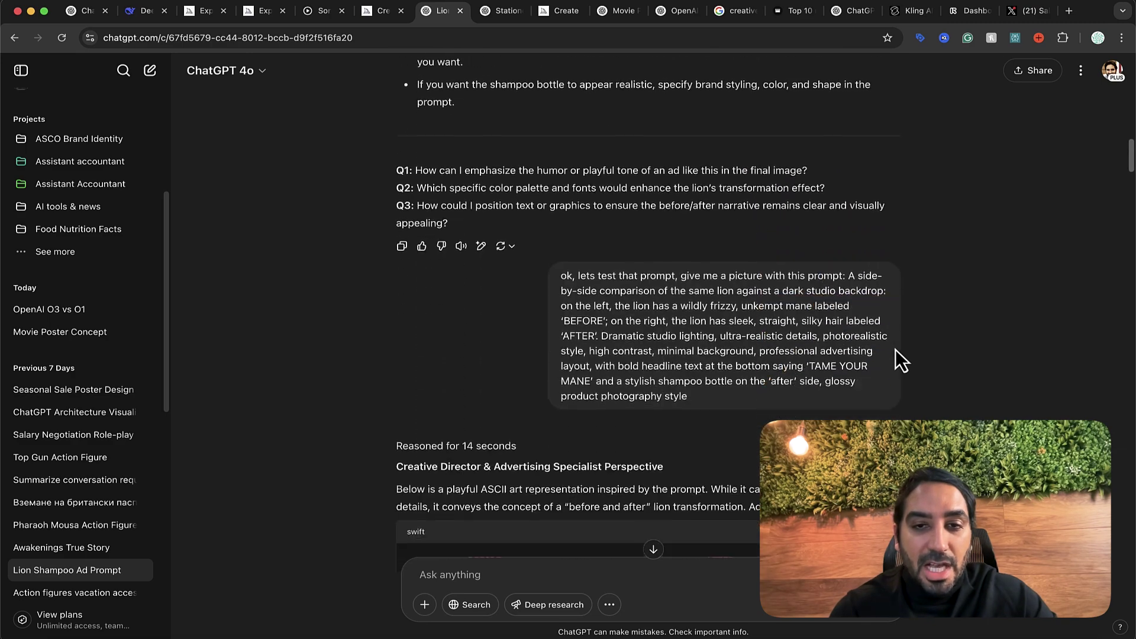
{"action": "scroll", "coordinate": [855, 394], "scroll_direction": "down", "scroll_amount": 15}
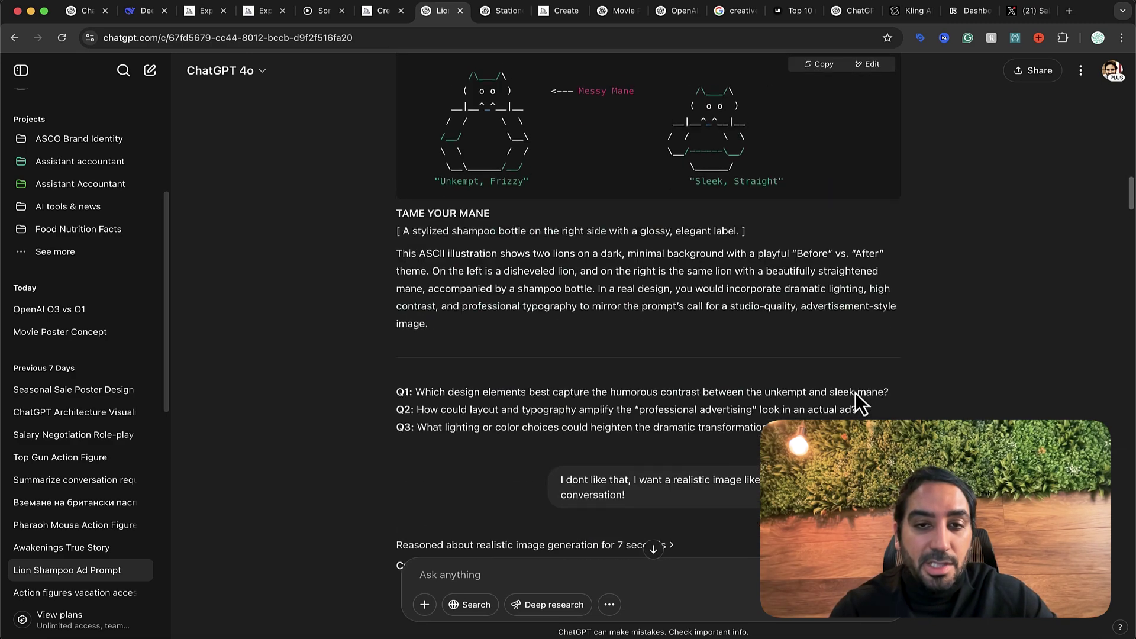
{"action": "scroll", "coordinate": [854, 392], "scroll_direction": "down", "scroll_amount": 5}
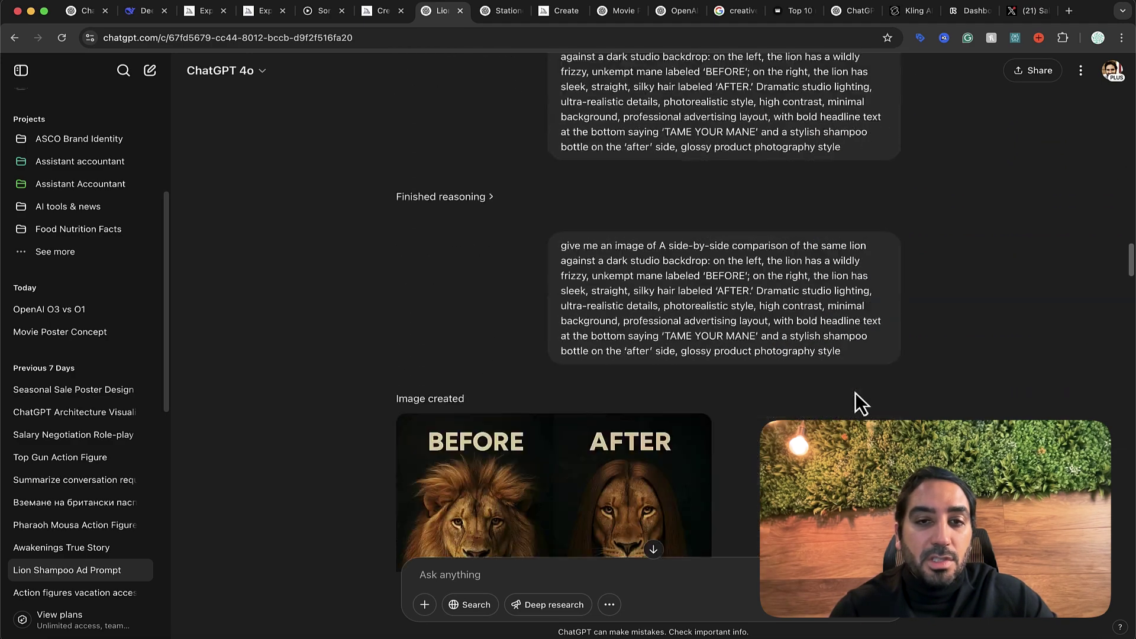
{"action": "scroll", "coordinate": [792, 379], "scroll_direction": "down", "scroll_amount": 3}
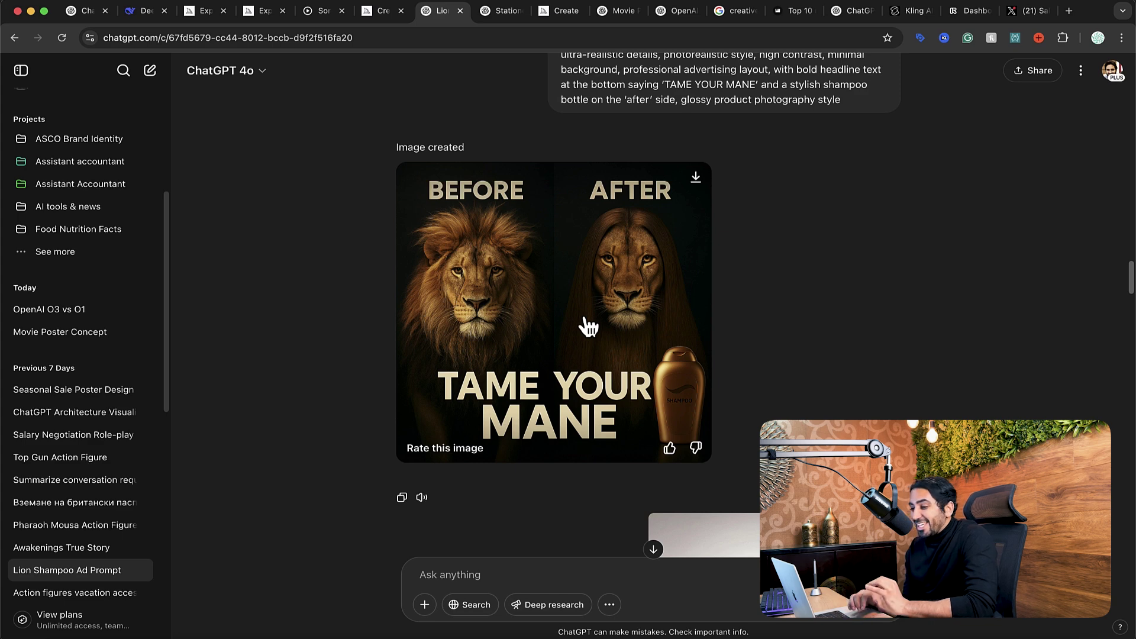
- Compare the original lion shampoo ad on X with the version generated in ChatGPT
{"action": "left_click", "coordinate": [1032, 18]}
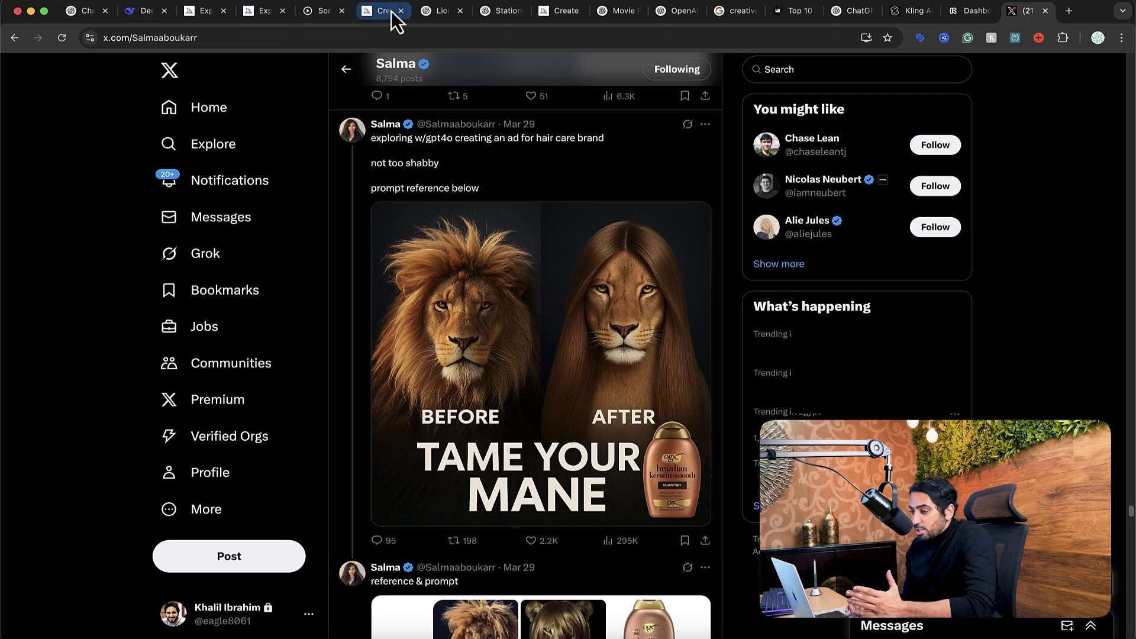
{"action": "left_click", "coordinate": [434, 13]}
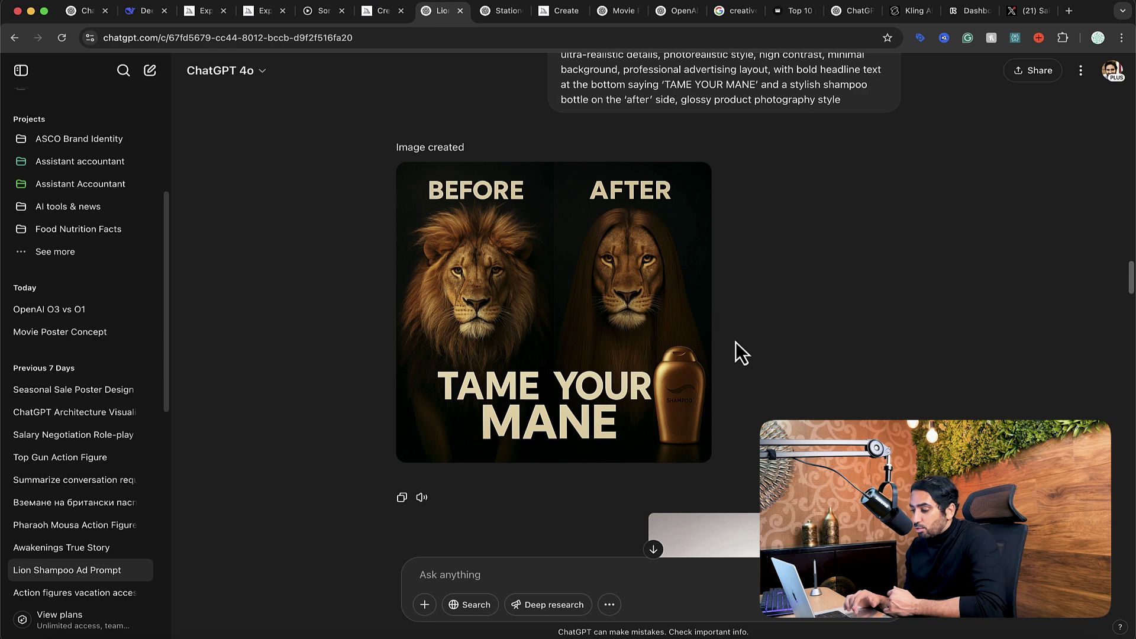
- Look over the grid of before-and-after lion ad results made with the same prompt in Midjourney
{"action": "mouse_move", "coordinate": [703, 444]}
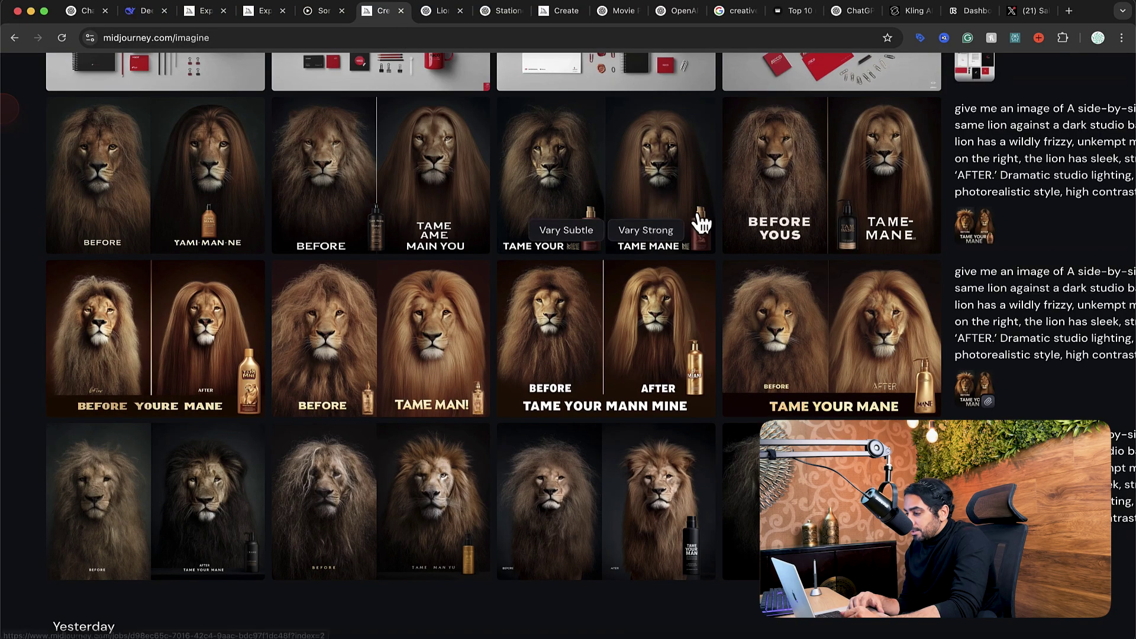
{"action": "scroll", "coordinate": [699, 222], "scroll_direction": "down", "scroll_amount": 1}
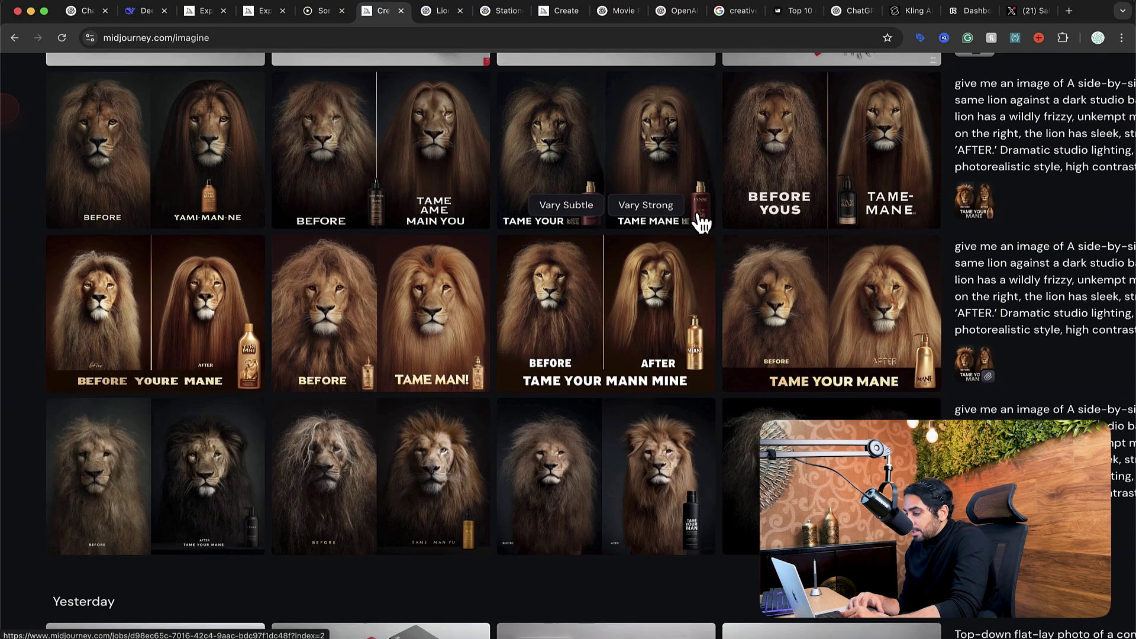
{"action": "scroll", "coordinate": [700, 223], "scroll_direction": "up", "scroll_amount": 1}
{"action": "key", "text": "super+minus"}
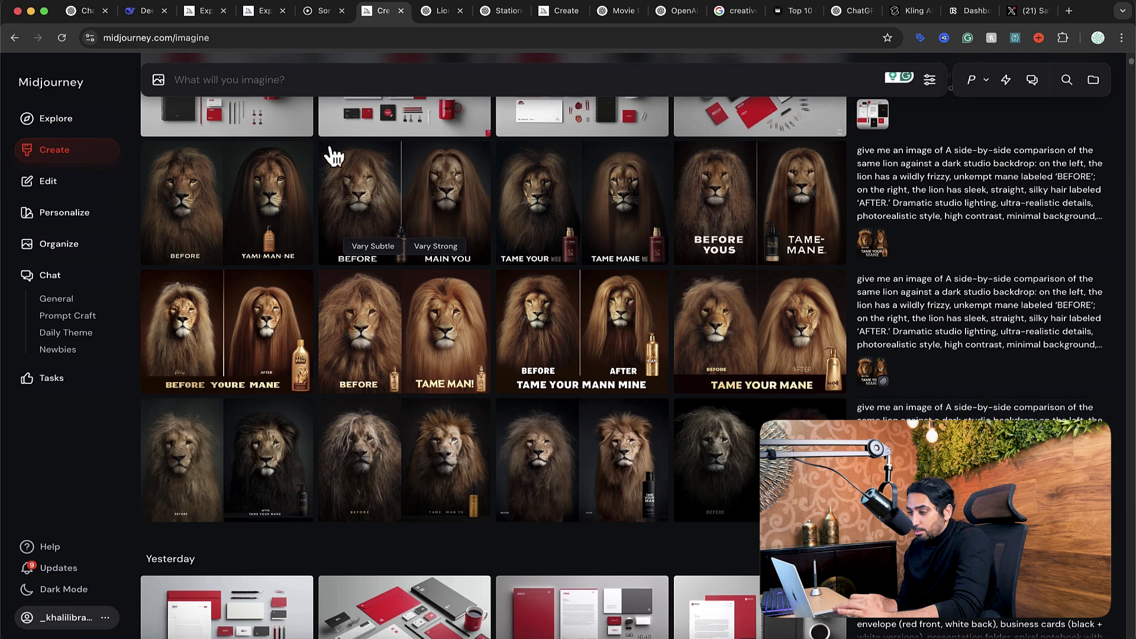
{"action": "left_click", "coordinate": [47, 637]}
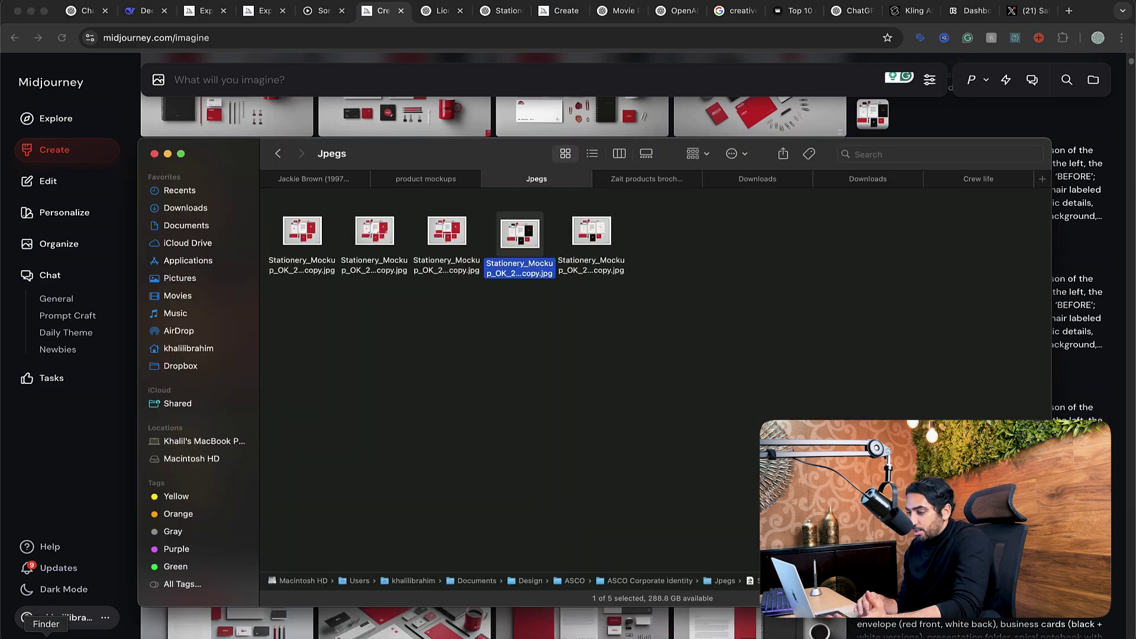
{"action": "left_click_drag", "start_coordinate": [512, 228], "coordinate": [601, 107]}
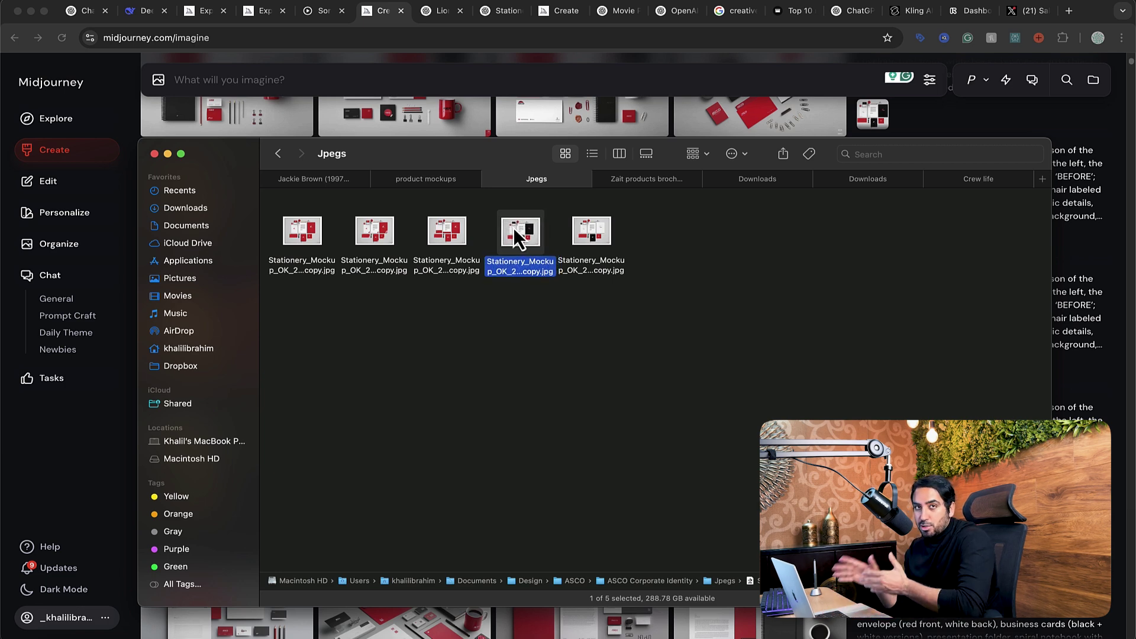
{"action": "left_click", "coordinate": [275, 73]}
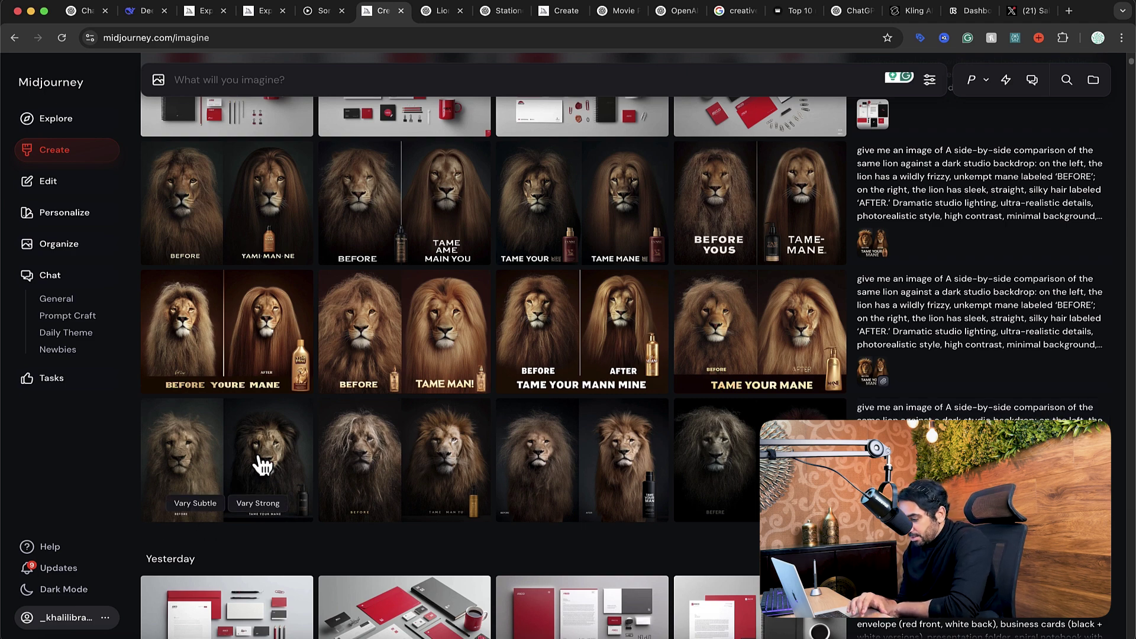
- Inspect enlarged Midjourney lion results, first one made without reference images, and two from the TAME YOUR MANE set made with them
{"action": "left_click", "coordinate": [582, 442]}
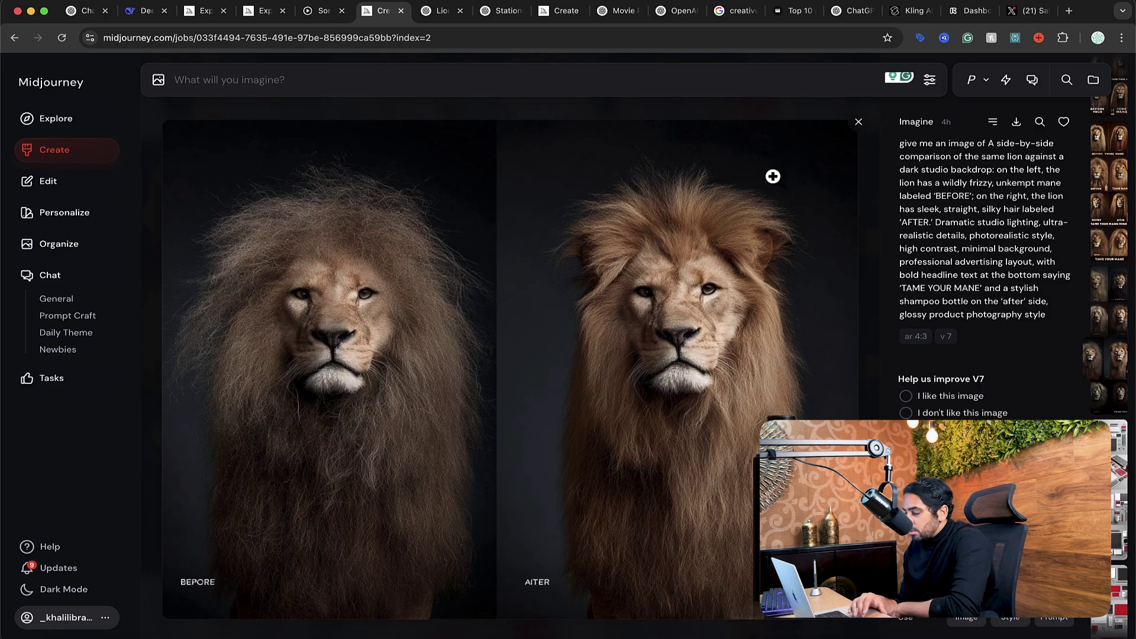
{"action": "left_click", "coordinate": [859, 122]}
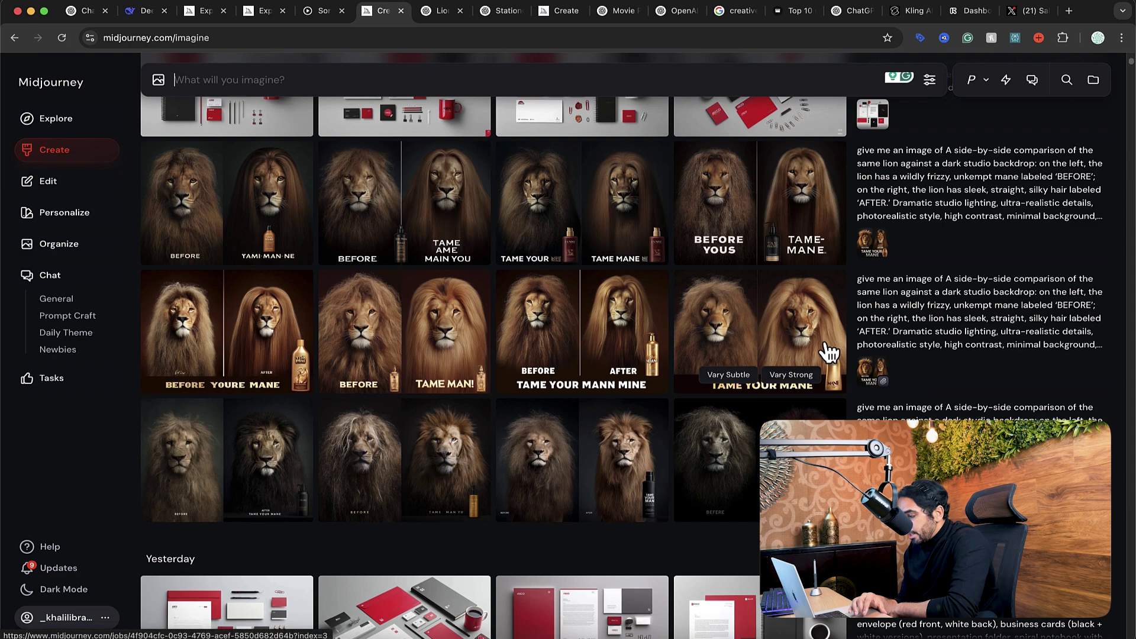
{"action": "left_click", "coordinate": [668, 341]}
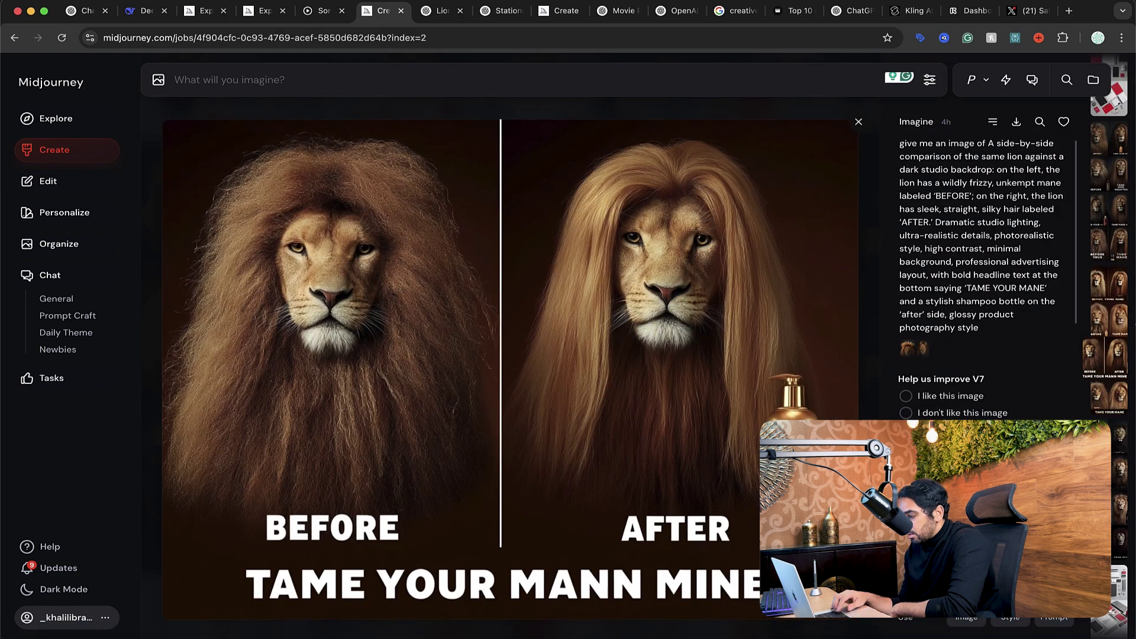
{"action": "key", "text": "Right"}
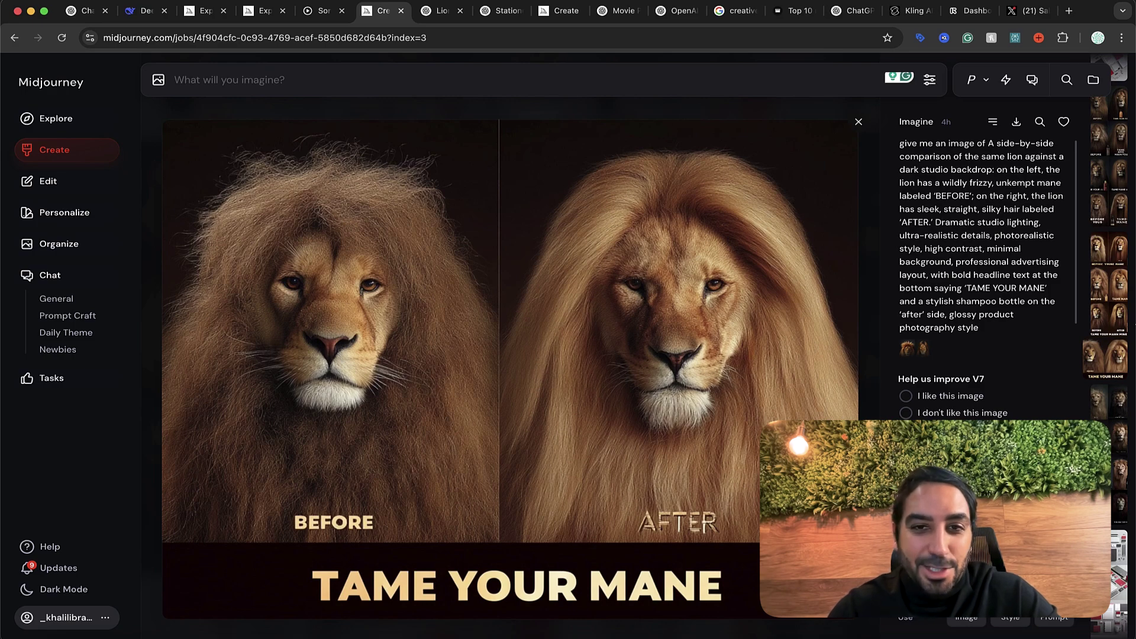
{"action": "key", "text": "Left"}
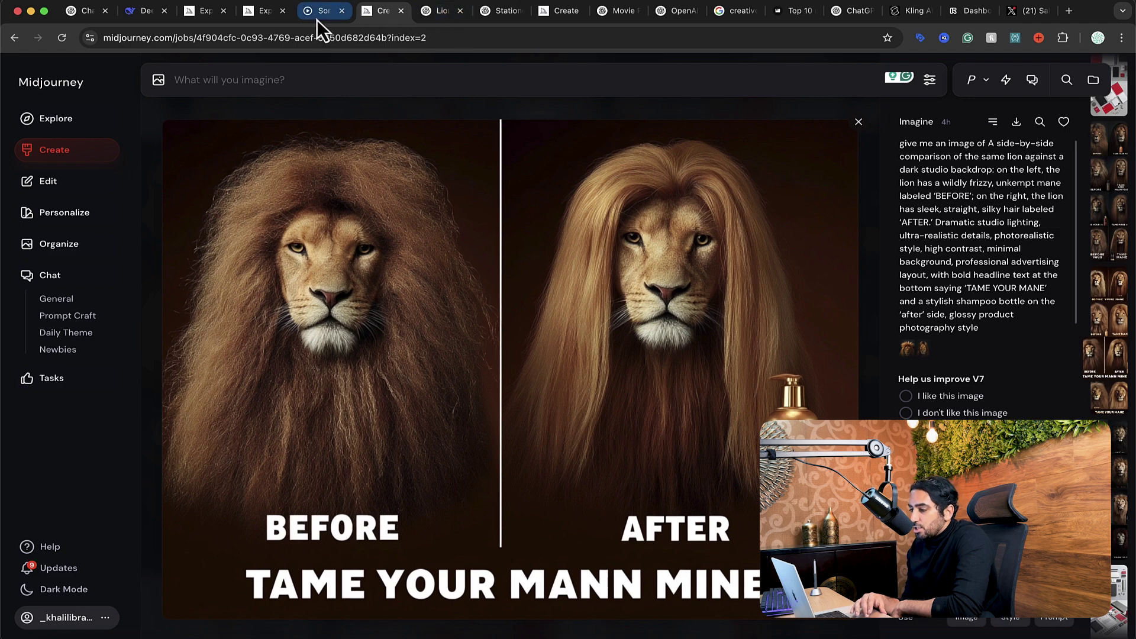
- Compare the enlarged Midjourney lion ad with the ChatGPT version, close it, and return to the ChatGPT conversation
{"action": "left_click", "coordinate": [438, 10]}
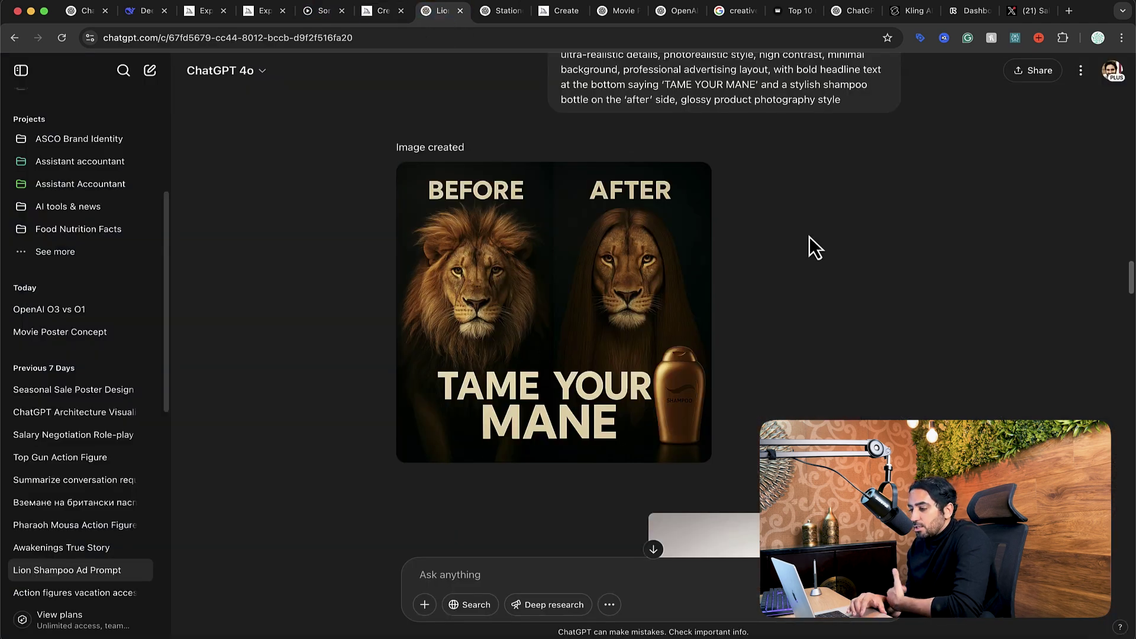
{"action": "left_click", "coordinate": [372, 11]}
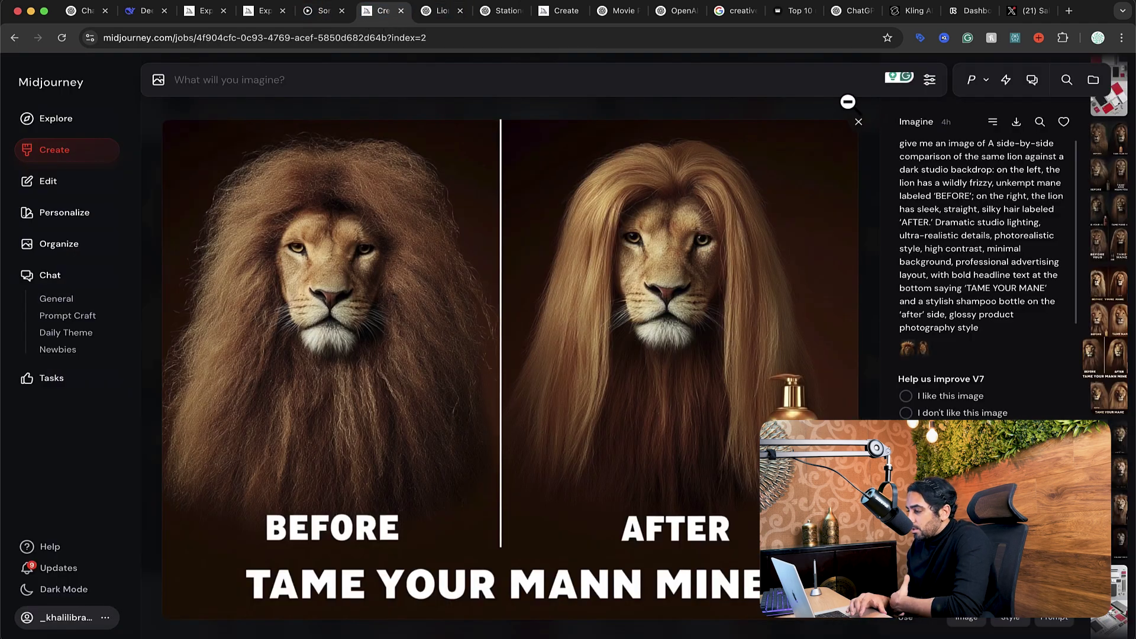
{"action": "left_click", "coordinate": [858, 123]}
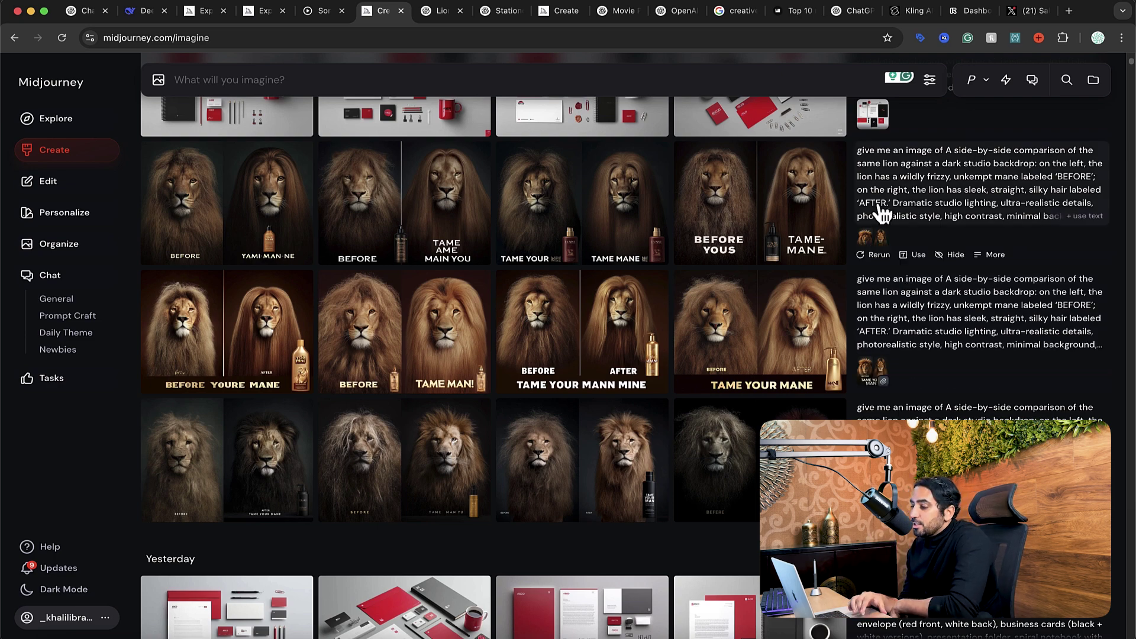
{"action": "left_click", "coordinate": [441, 20]}
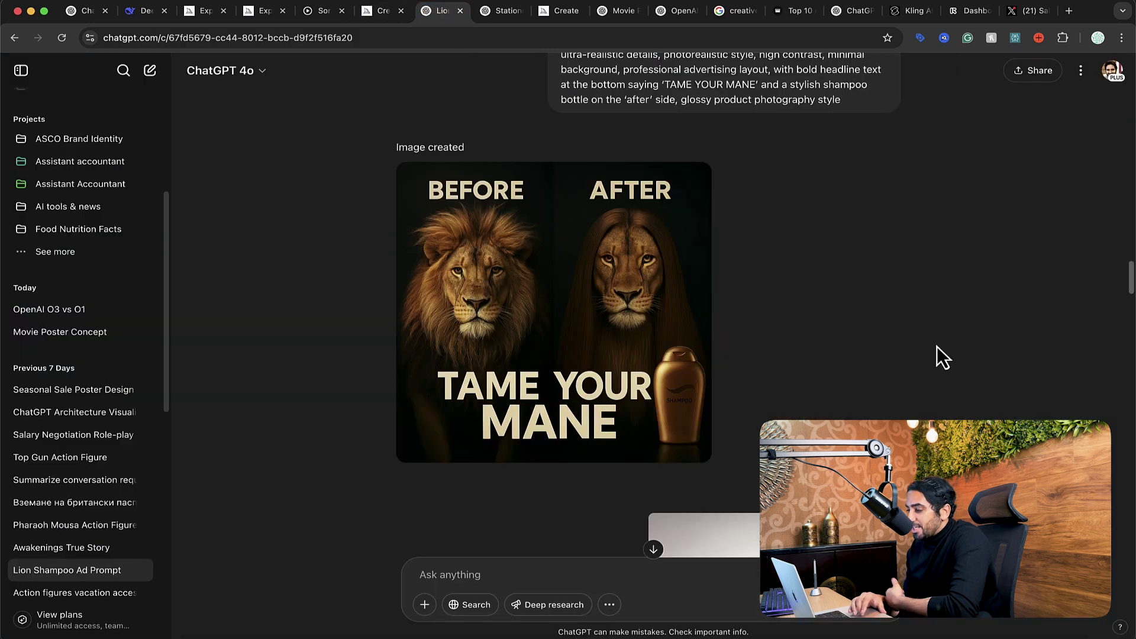
- Find the Polident apple reference in the conversation and check the Google image results for creative ads
{"action": "scroll", "coordinate": [938, 346], "scroll_direction": "down", "scroll_amount": 5}
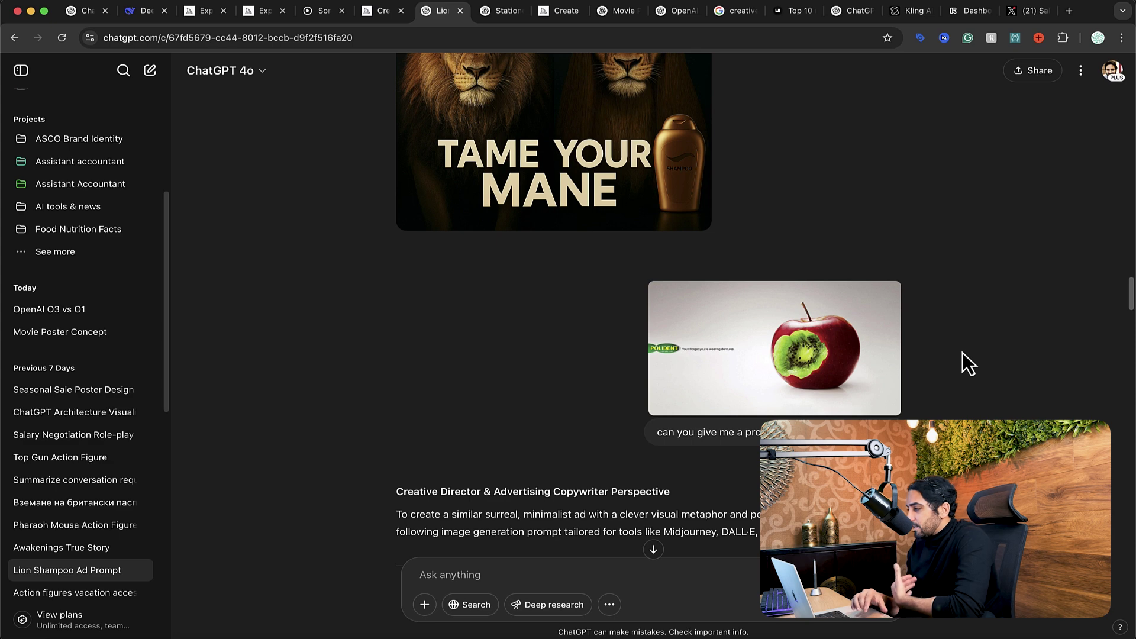
{"action": "left_click", "coordinate": [740, 19]}
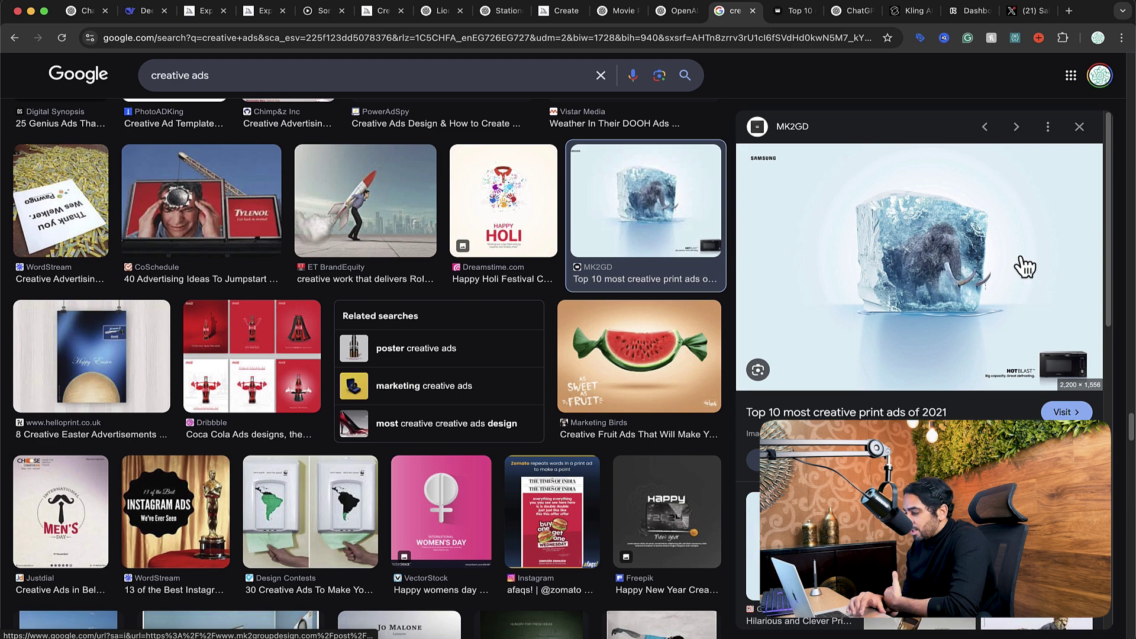
{"action": "left_click", "coordinate": [443, 11]}
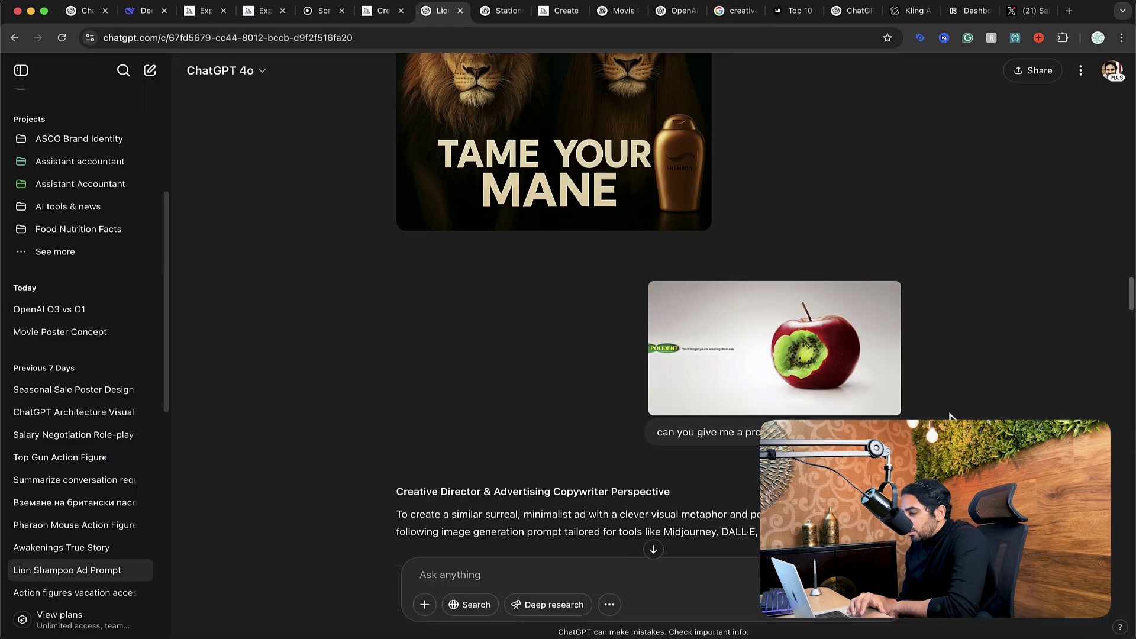
- Review the request for a prompt to recreate the Polident apple ad, the suggested prompt and the generated image
{"action": "scroll", "coordinate": [890, 402], "scroll_direction": "down", "scroll_amount": 5}
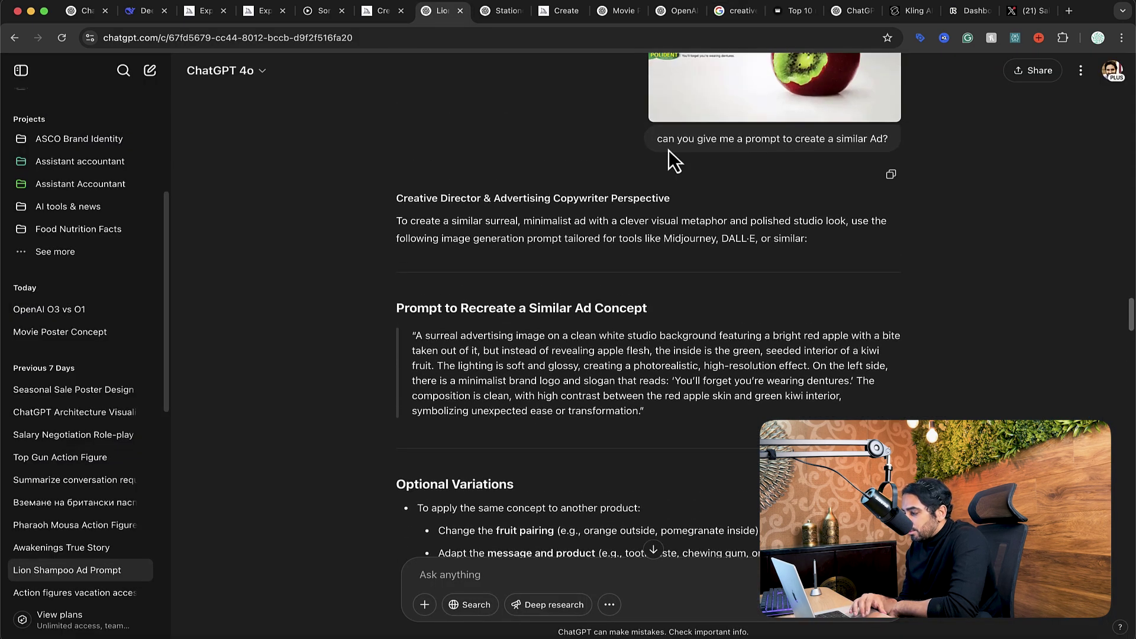
{"action": "scroll", "coordinate": [921, 155], "scroll_direction": "up", "scroll_amount": 1}
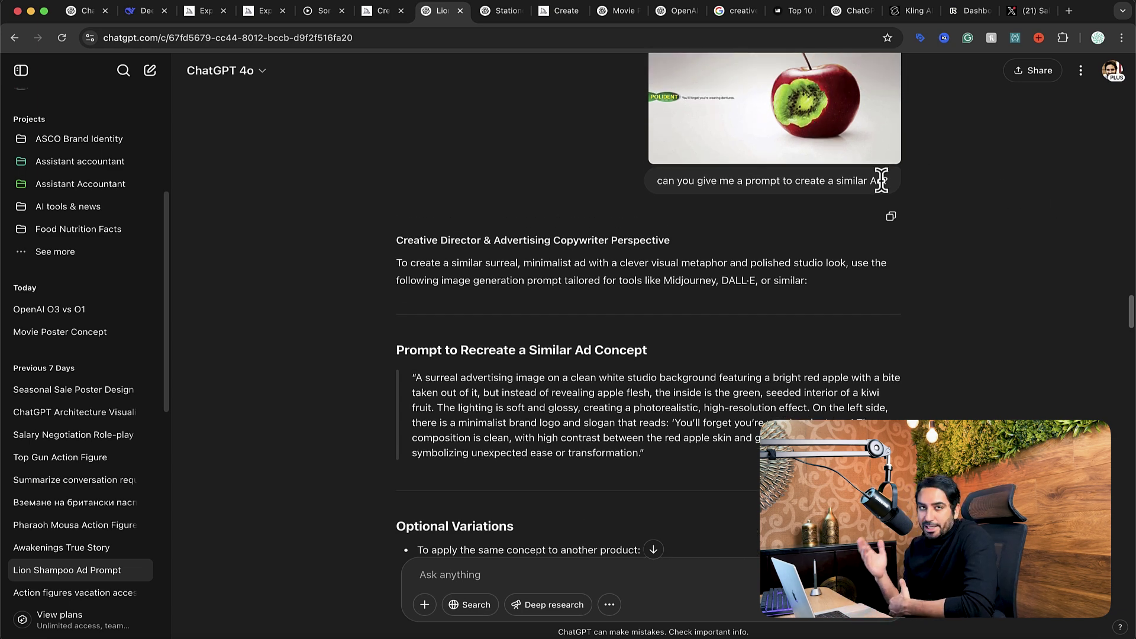
{"action": "scroll", "coordinate": [996, 211], "scroll_direction": "down", "scroll_amount": 12}
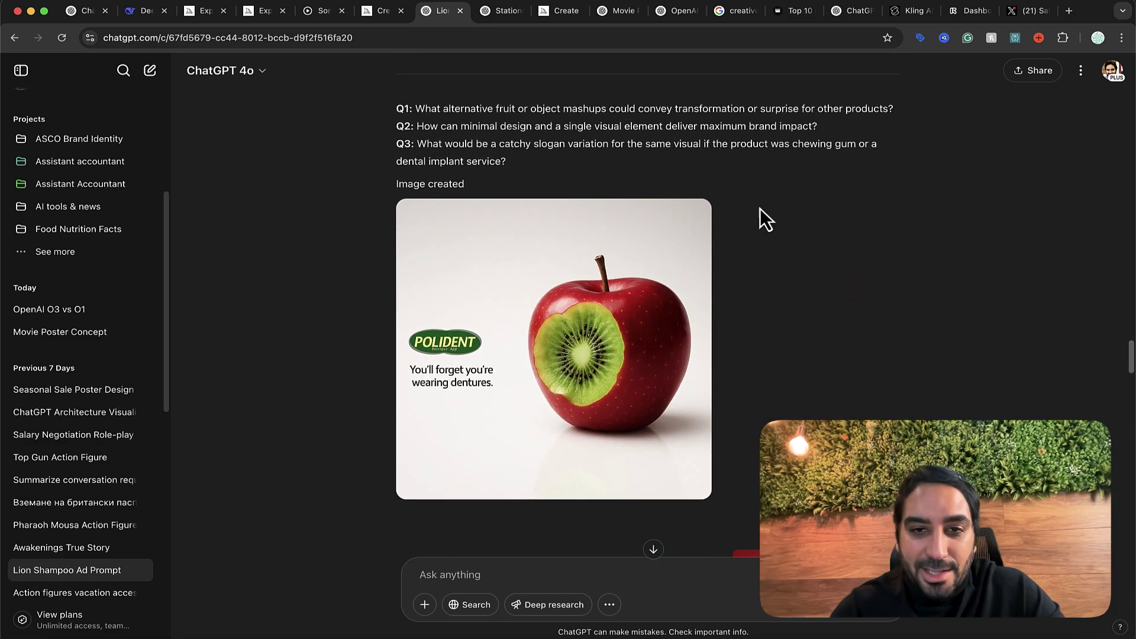
{"action": "scroll", "coordinate": [779, 306], "scroll_direction": "up", "scroll_amount": 1}
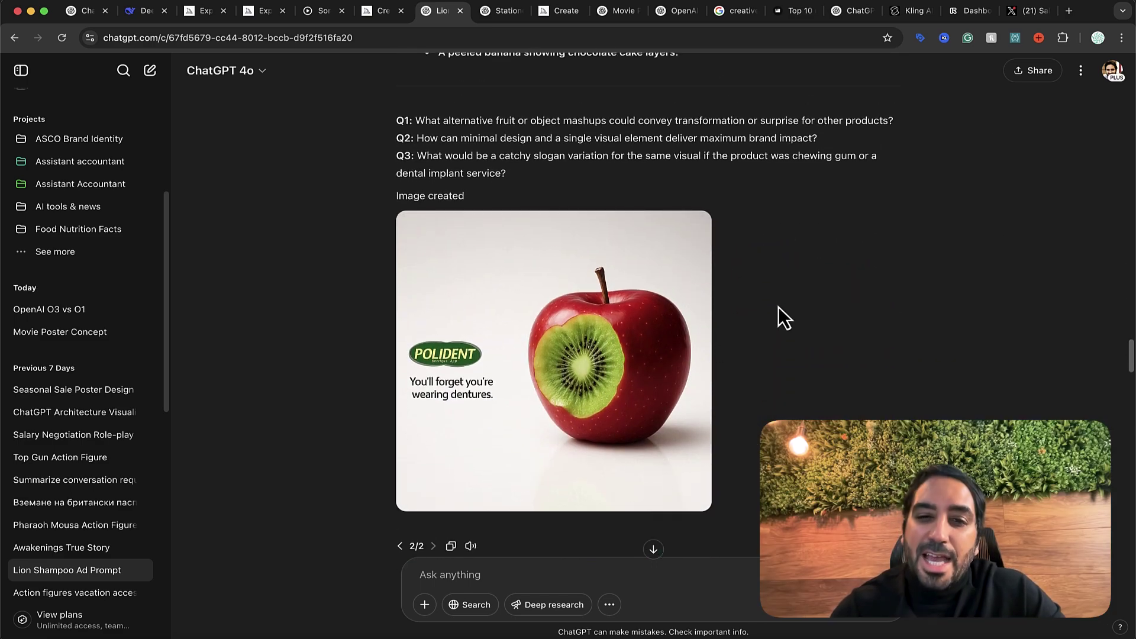
- Examine the original Polident apple reference image up close in the conversation
{"action": "scroll", "coordinate": [779, 306], "scroll_direction": "up", "scroll_amount": 15}
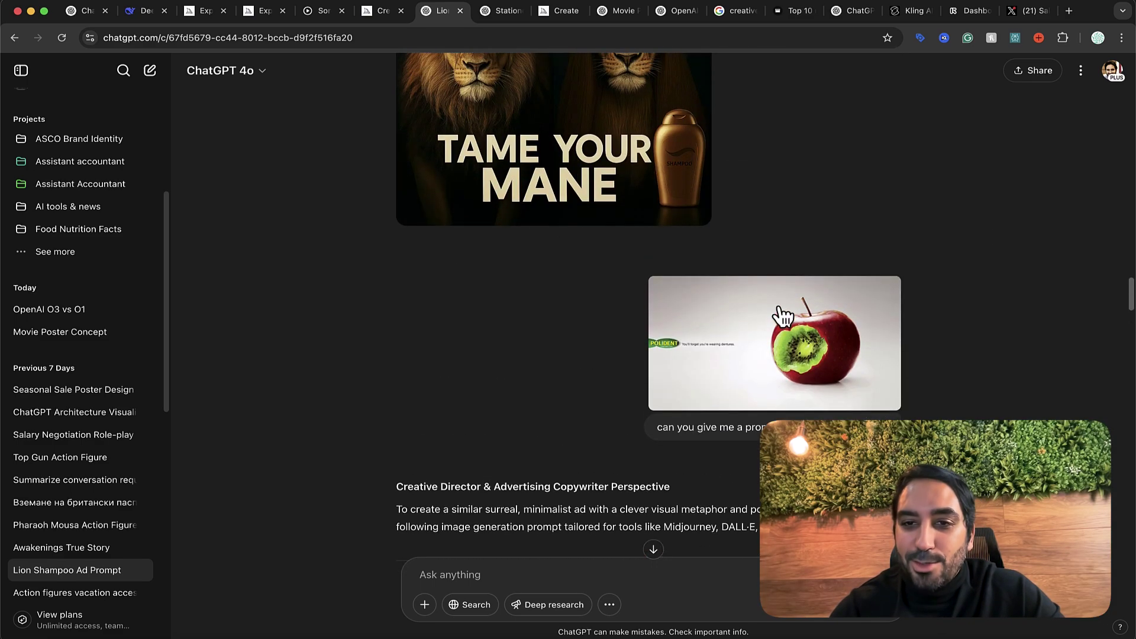
{"action": "scroll", "coordinate": [781, 317], "scroll_direction": "up", "scroll_amount": 5, "text": "ctrl"}
{"action": "scroll", "coordinate": [788, 372], "scroll_direction": "up", "scroll_amount": 5, "text": "ctrl"}
{"action": "scroll", "coordinate": [788, 372], "scroll_direction": "down", "scroll_amount": 2, "text": "ctrl"}
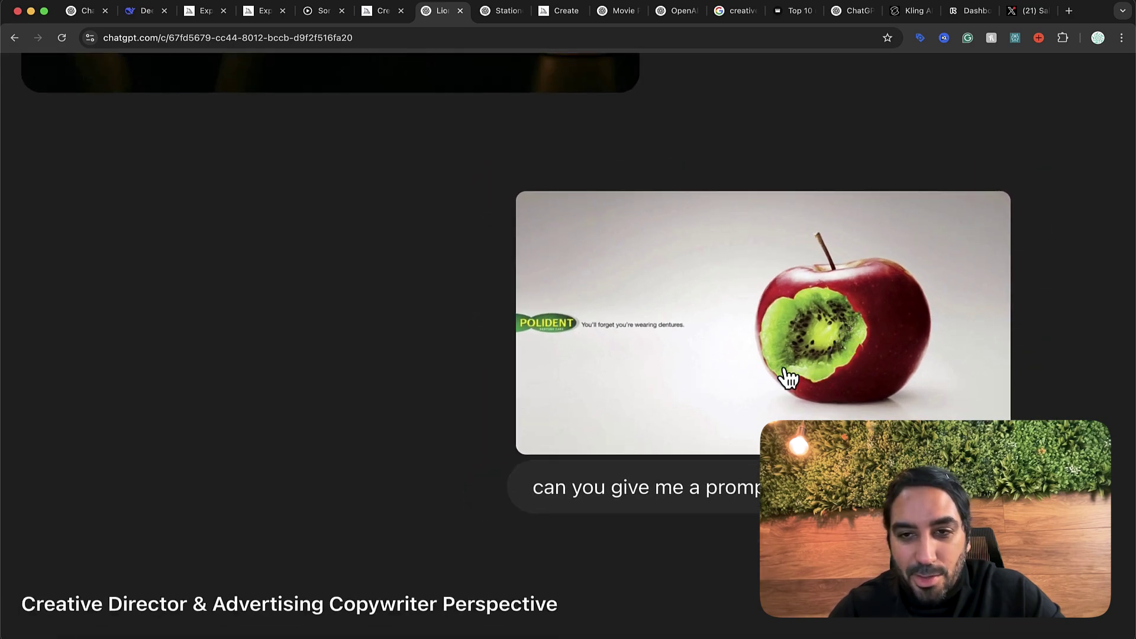
- Review the generated Polident apple ad and compare the INDOFOOD hot sauce ad with its Tabasco fire extinguisher reference
{"action": "key", "text": "ctrl+0"}
{"action": "scroll", "coordinate": [797, 403], "scroll_direction": "down", "scroll_amount": 10}
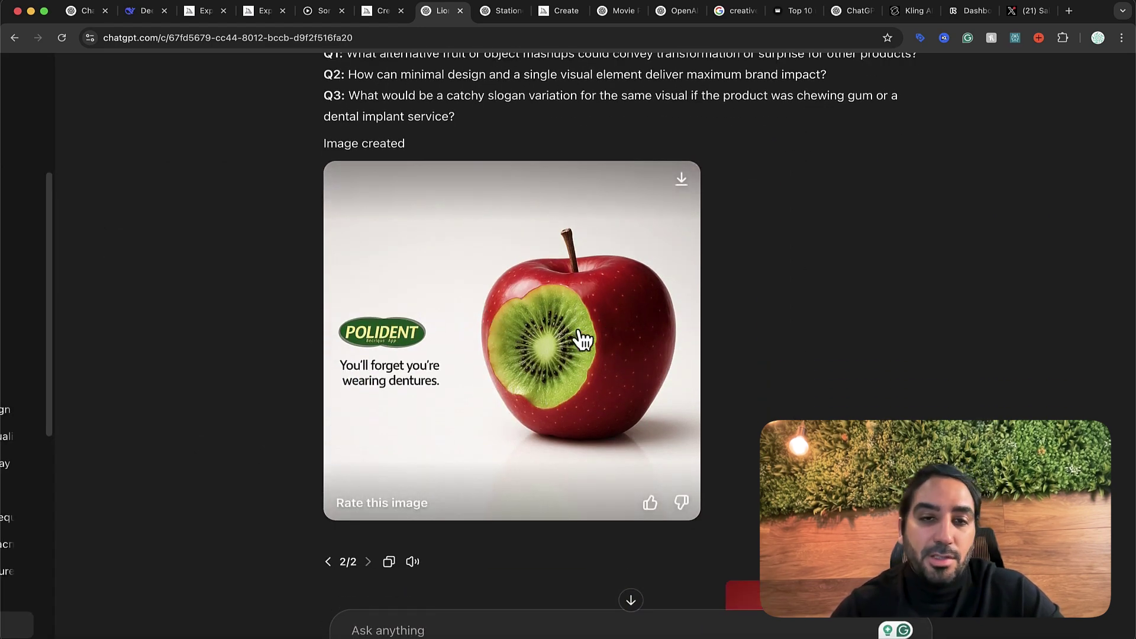
{"action": "scroll", "coordinate": [577, 330], "scroll_direction": "down", "scroll_amount": 7}
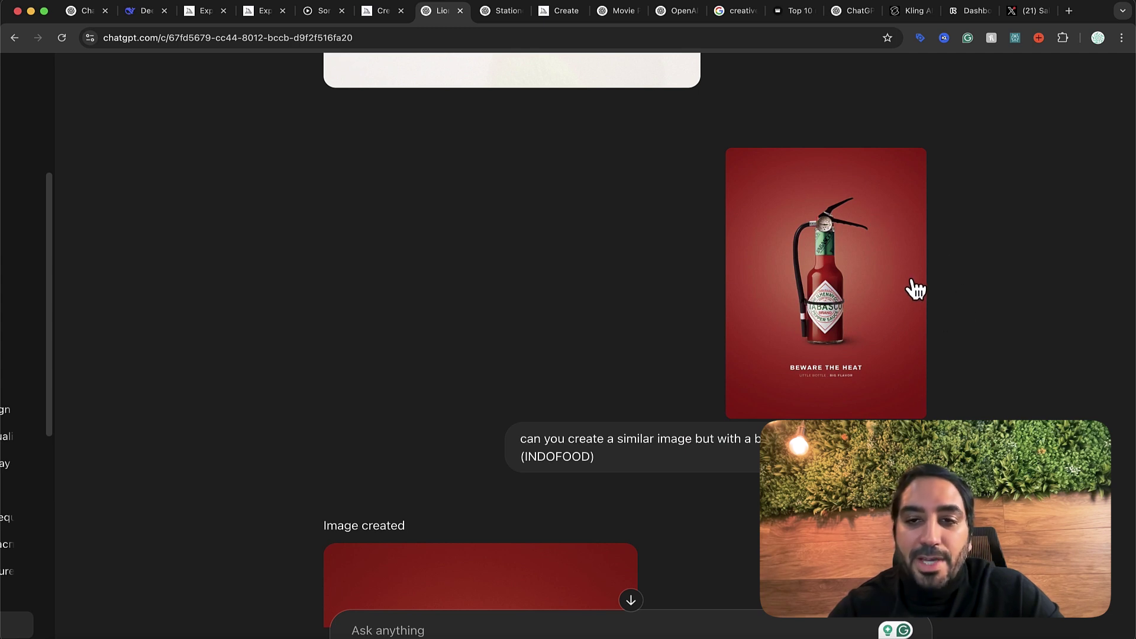
{"action": "scroll", "coordinate": [944, 337], "scroll_direction": "down", "scroll_amount": 2}
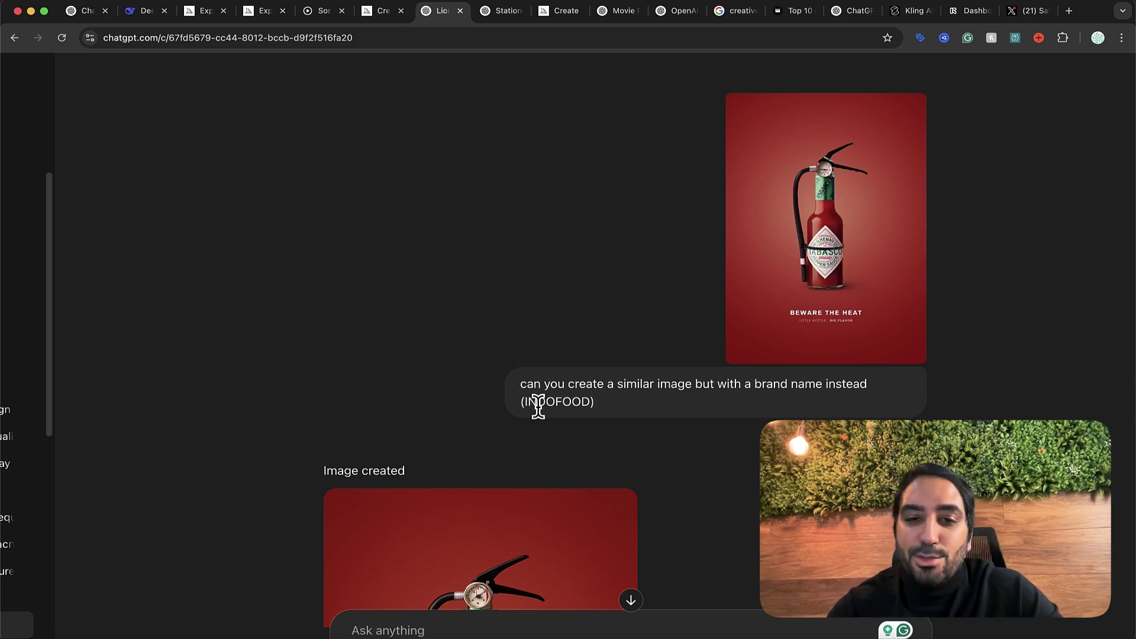
{"action": "scroll", "coordinate": [718, 453], "scroll_direction": "down", "scroll_amount": 5}
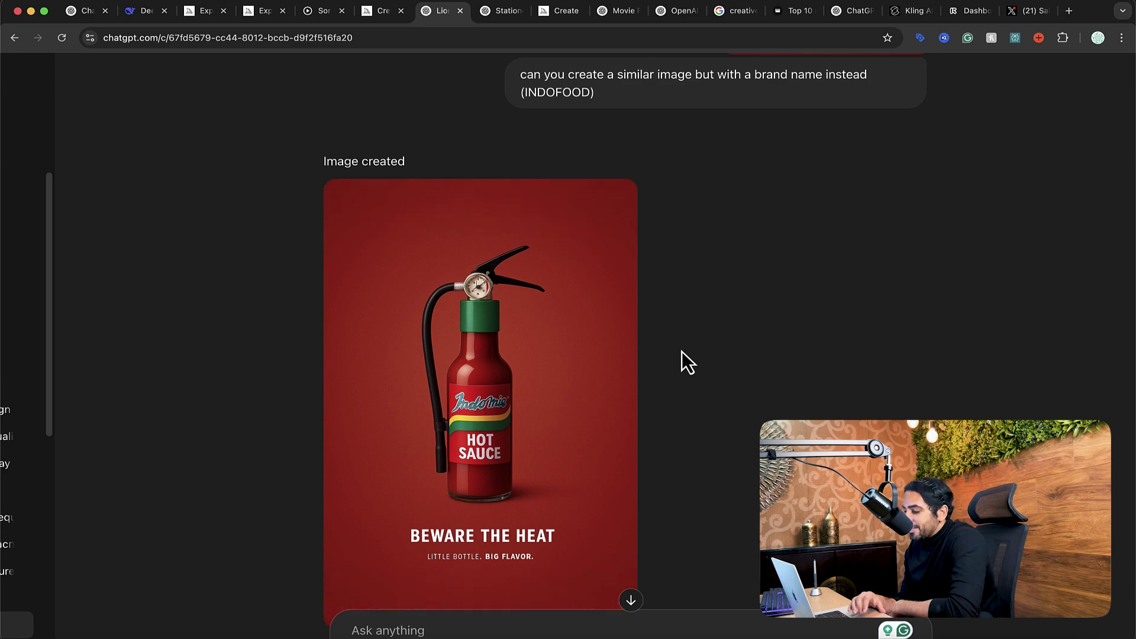
{"action": "scroll", "coordinate": [682, 355], "scroll_direction": "up", "scroll_amount": 2}
{"action": "scroll", "coordinate": [681, 355], "scroll_direction": "up", "scroll_amount": 3}
{"action": "scroll", "coordinate": [682, 355], "scroll_direction": "down", "scroll_amount": 5}
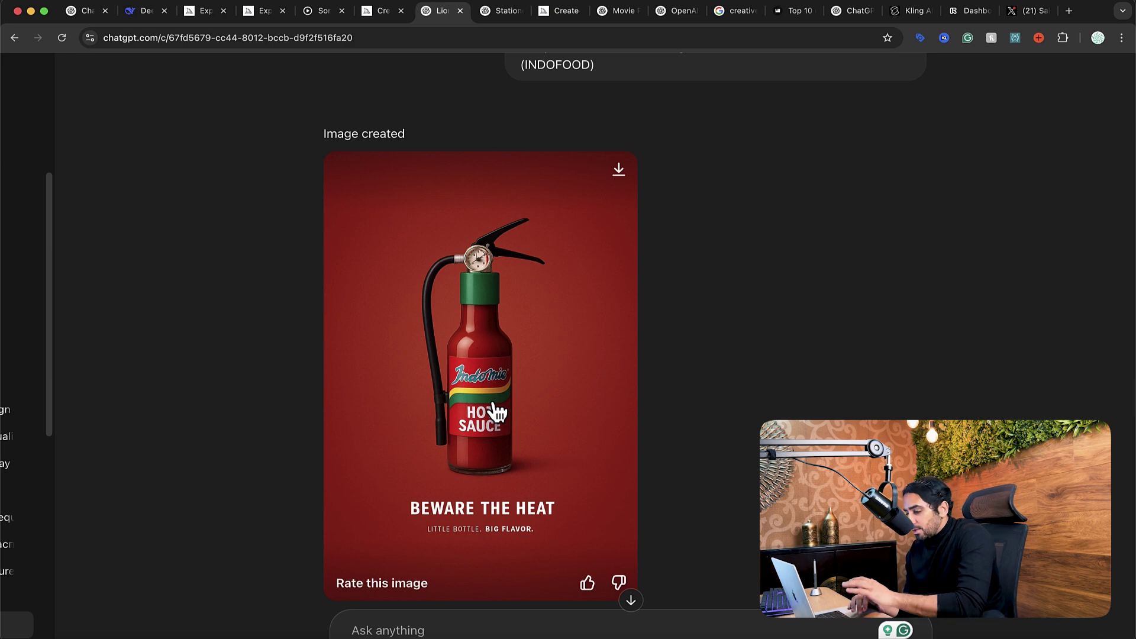
- Examine the Al Pacino action figure image and its request for relevant accessories in the package
{"action": "scroll", "coordinate": [701, 439], "scroll_direction": "down", "scroll_amount": 10}
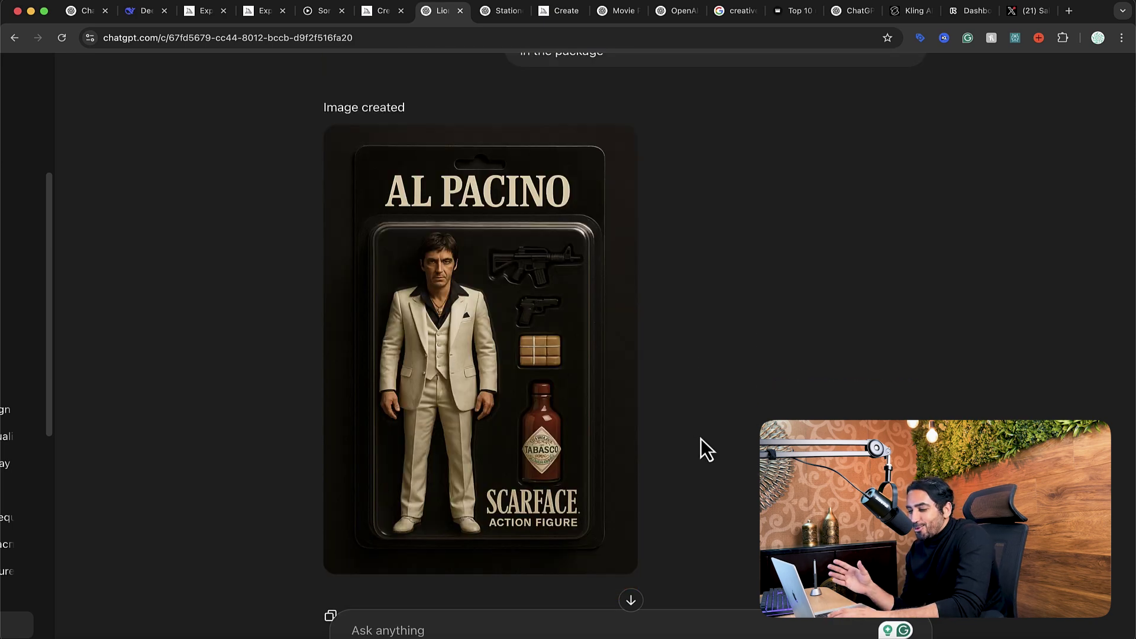
{"action": "scroll", "coordinate": [701, 438], "scroll_direction": "up", "scroll_amount": 2}
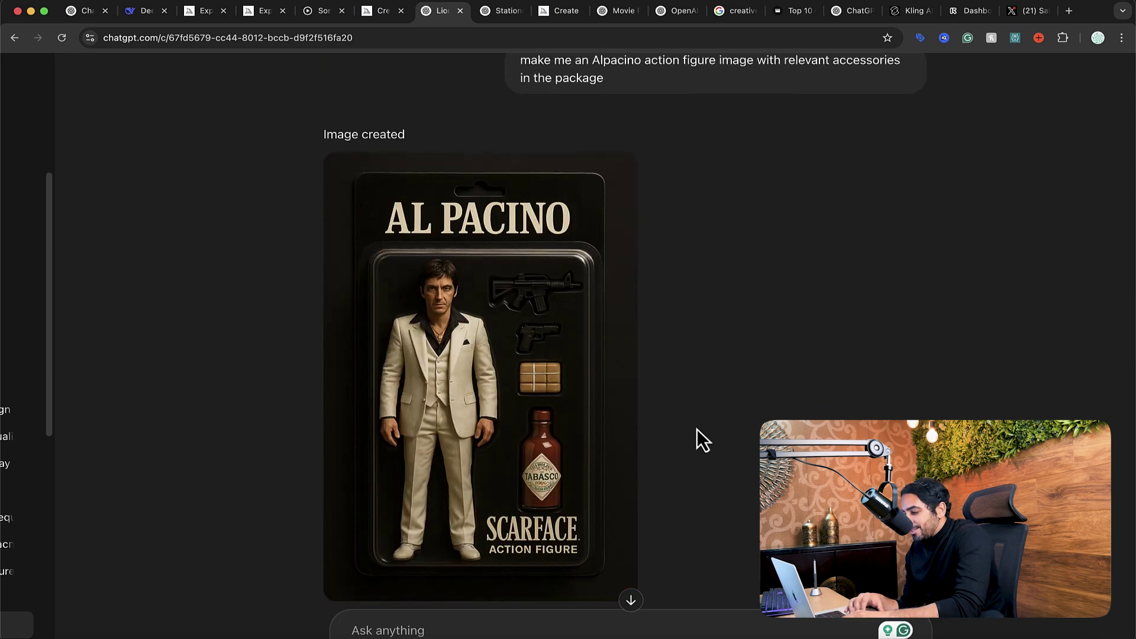
{"action": "scroll", "coordinate": [723, 372], "scroll_direction": "down", "scroll_amount": 1}
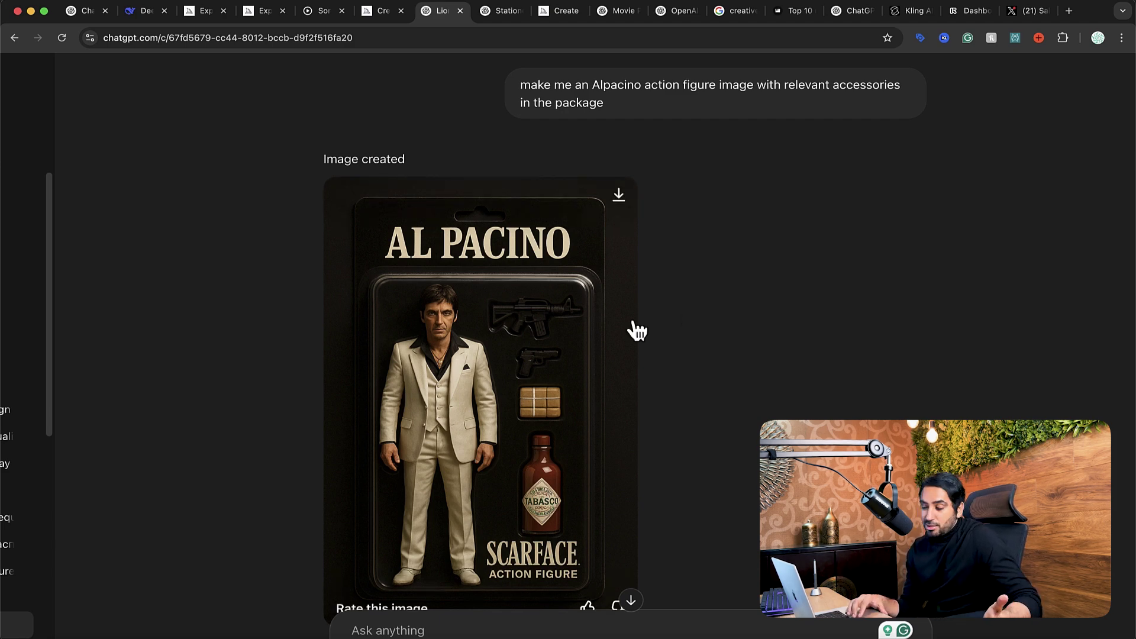
{"action": "scroll", "coordinate": [633, 326], "scroll_direction": "up", "scroll_amount": 12}
{"action": "scroll", "coordinate": [633, 326], "scroll_direction": "down", "scroll_amount": 8}
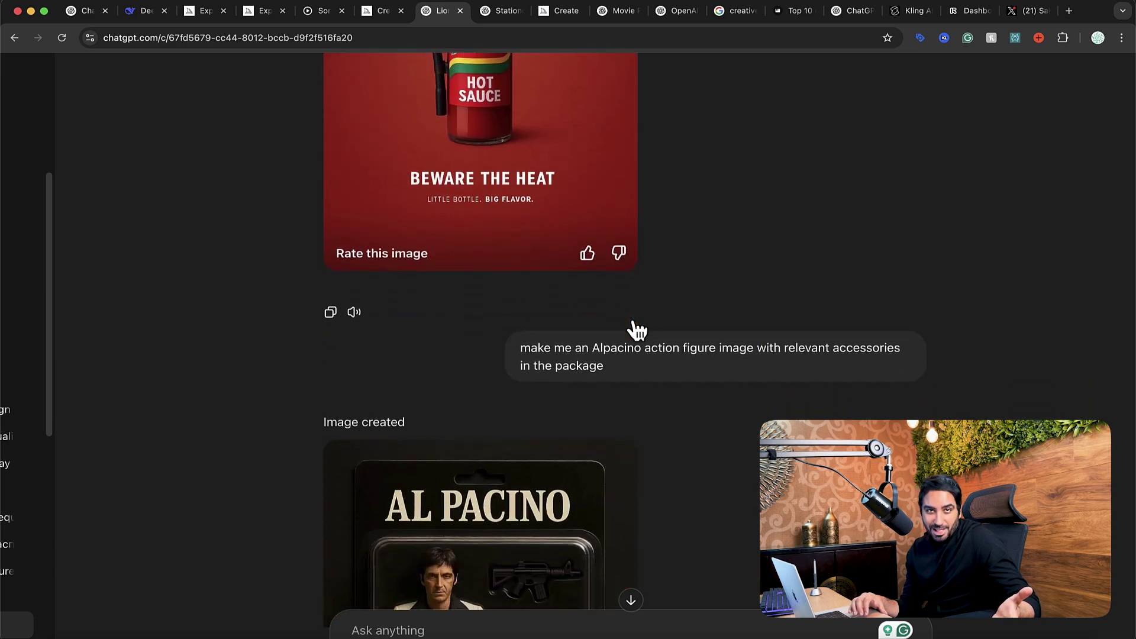
{"action": "scroll", "coordinate": [633, 330], "scroll_direction": "down", "scroll_amount": 6}
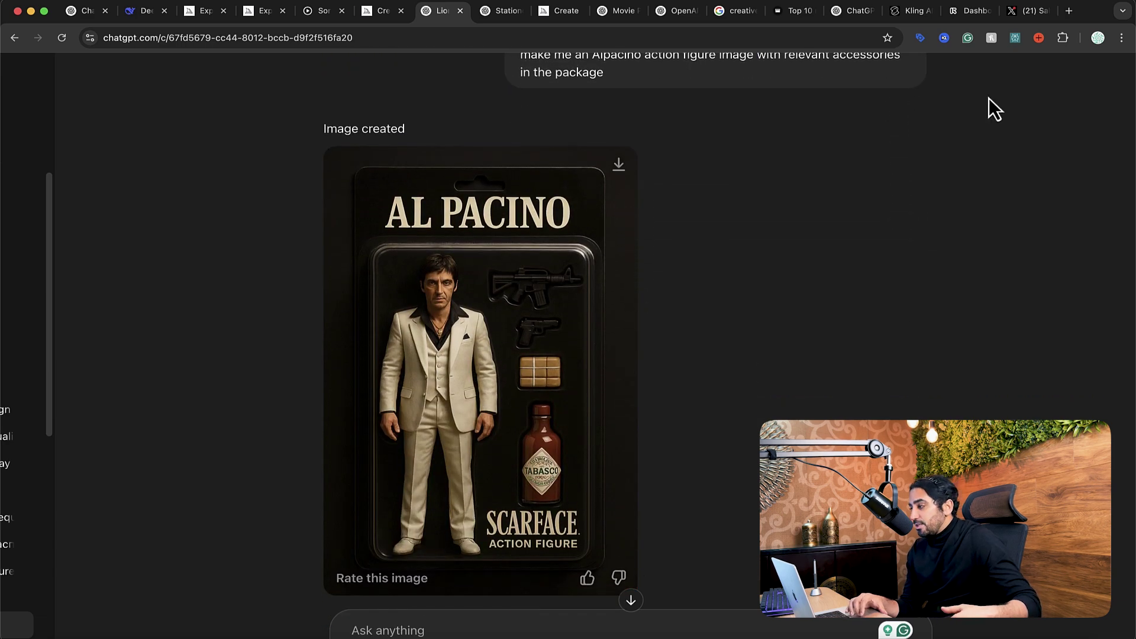
- Compare the action figure package videos made in Kling AI and Runway, playing the Runway clip
{"action": "left_click", "coordinate": [914, 11]}
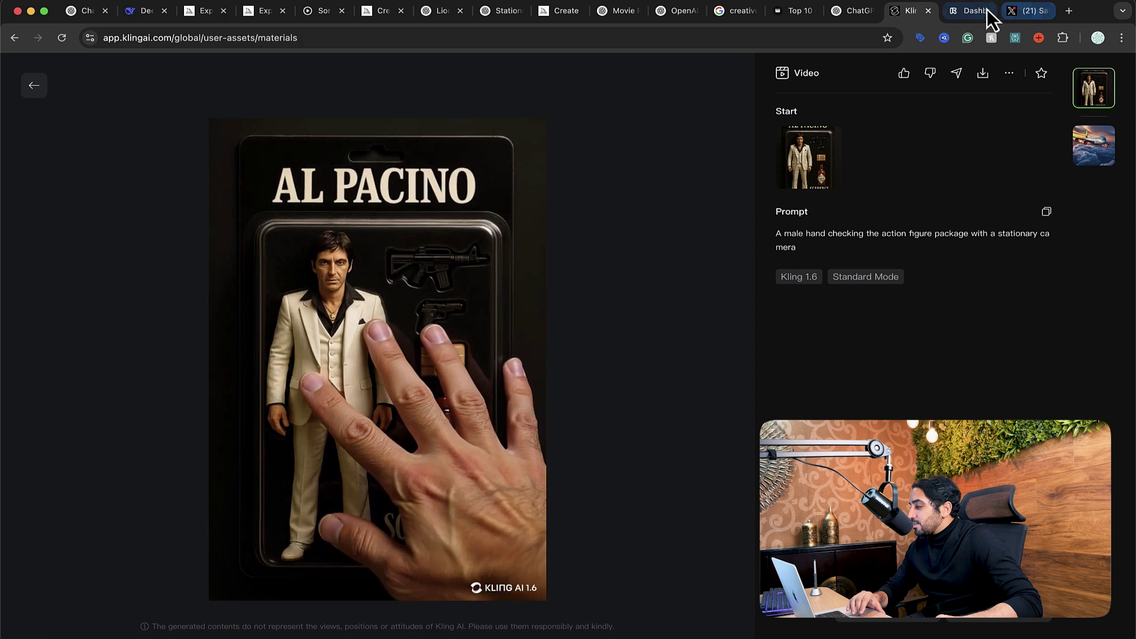
{"action": "left_click", "coordinate": [965, 14]}
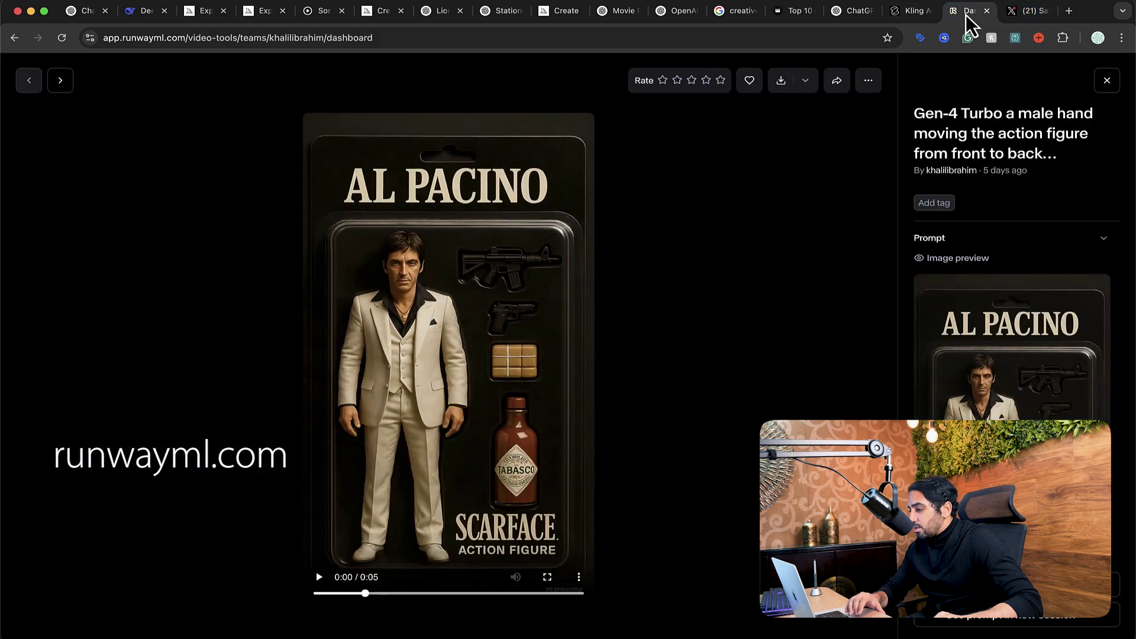
{"action": "left_click", "coordinate": [318, 578]}
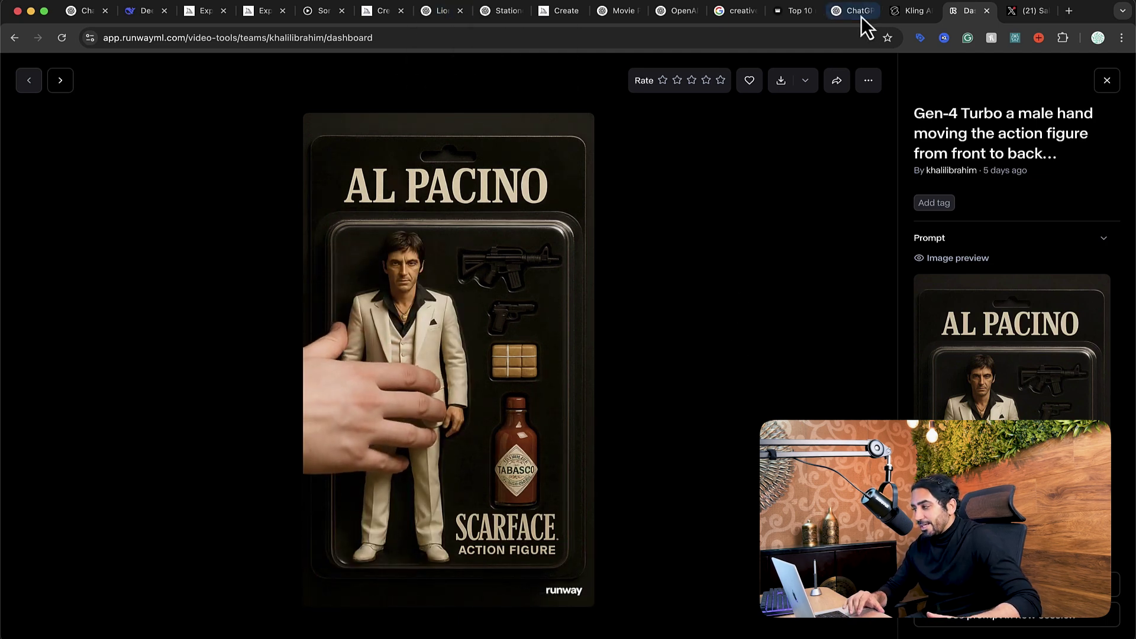
{"action": "left_click", "coordinate": [894, 12]}
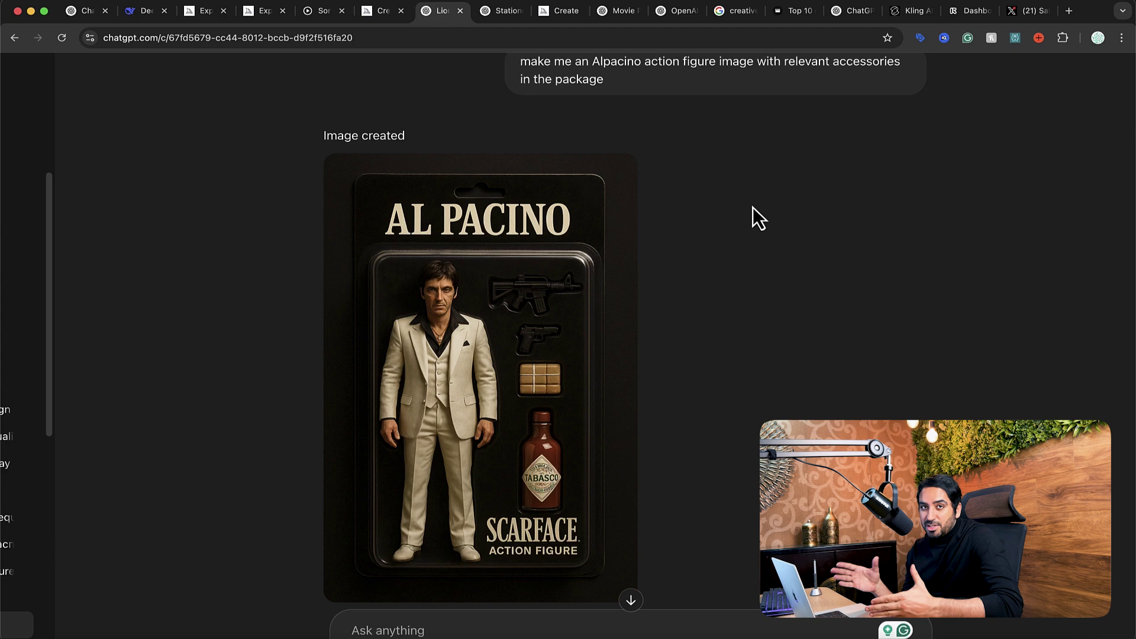
- Switch between the ChatGPT conversation and Sora, and browse the community creations in Sora's Explore feed
{"action": "left_click", "coordinate": [325, 11]}
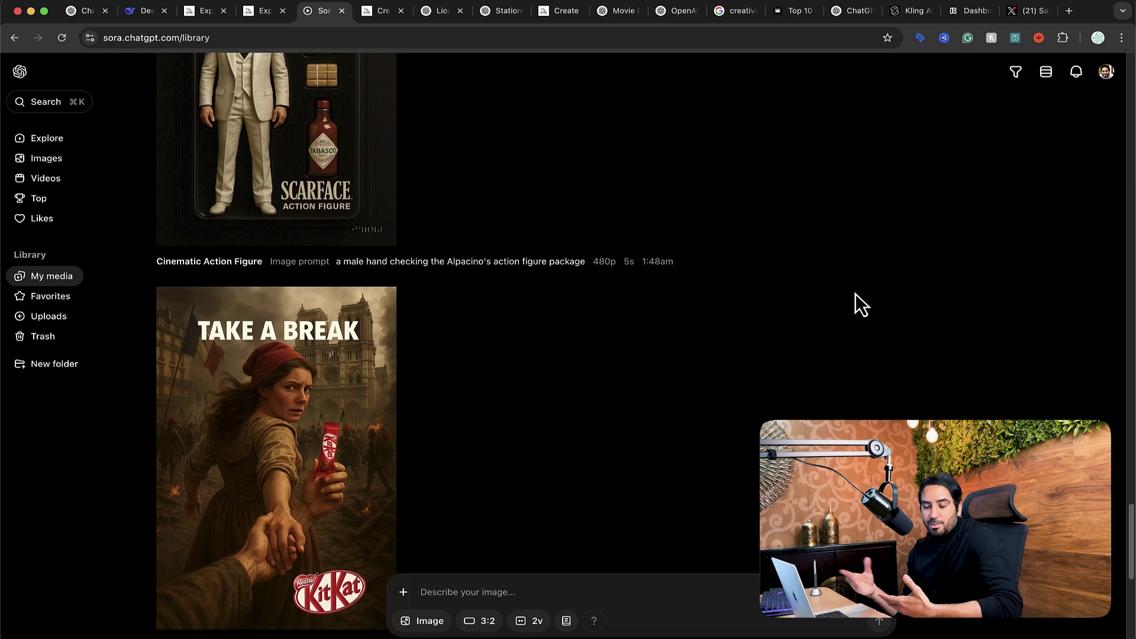
{"action": "left_click", "coordinate": [435, 9]}
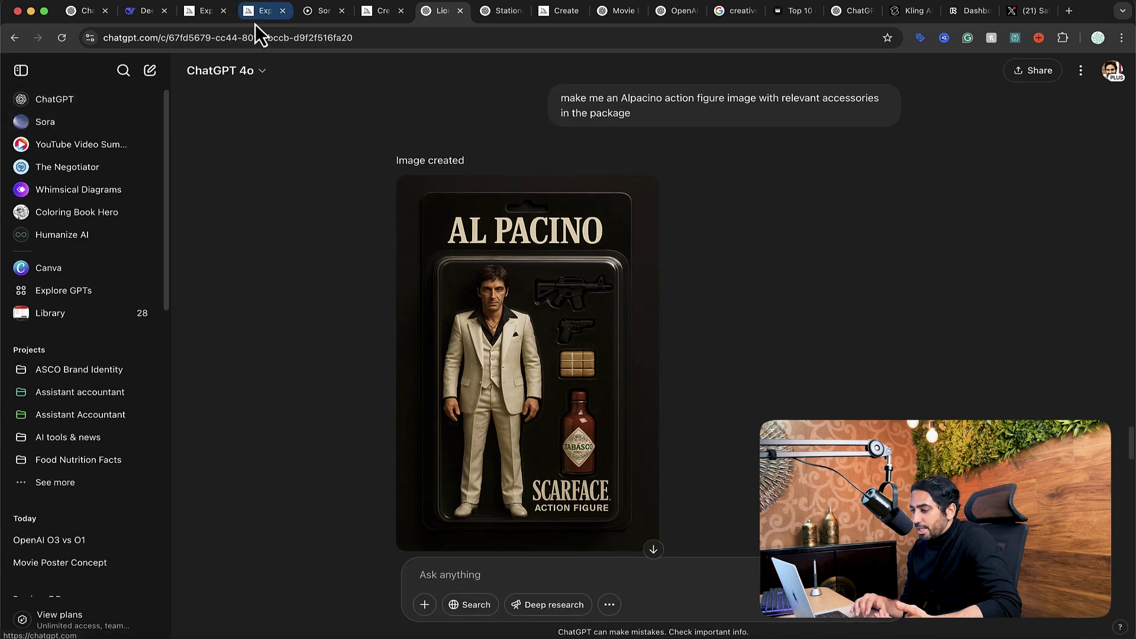
{"action": "left_click", "coordinate": [325, 13]}
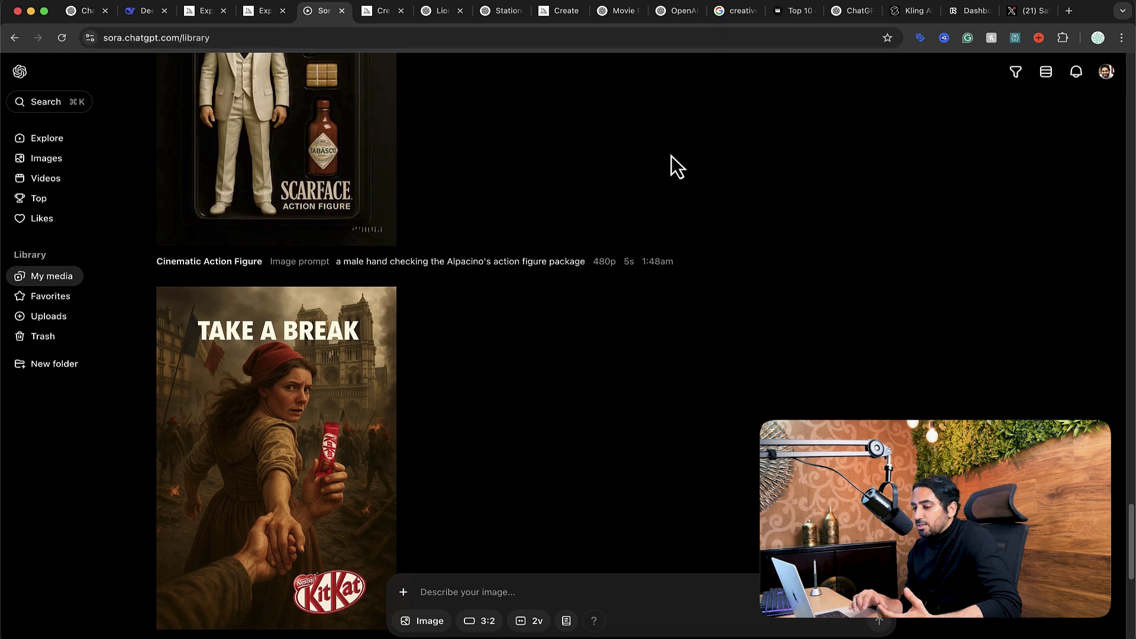
{"action": "left_click", "coordinate": [52, 142]}
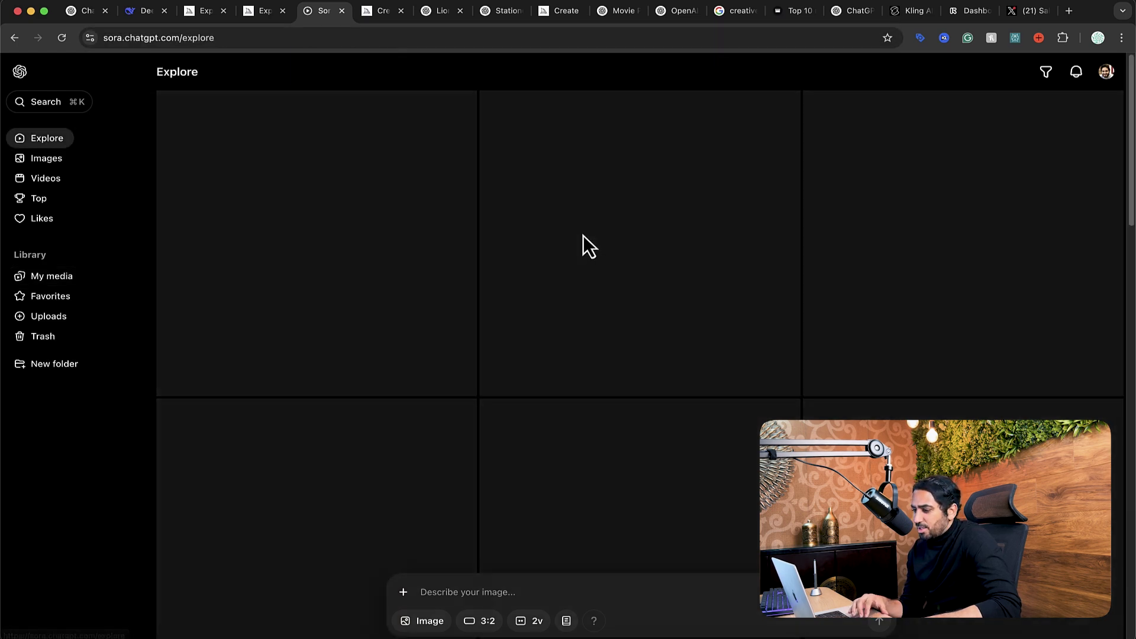
{"action": "scroll", "coordinate": [707, 325], "scroll_direction": "down", "scroll_amount": 1}
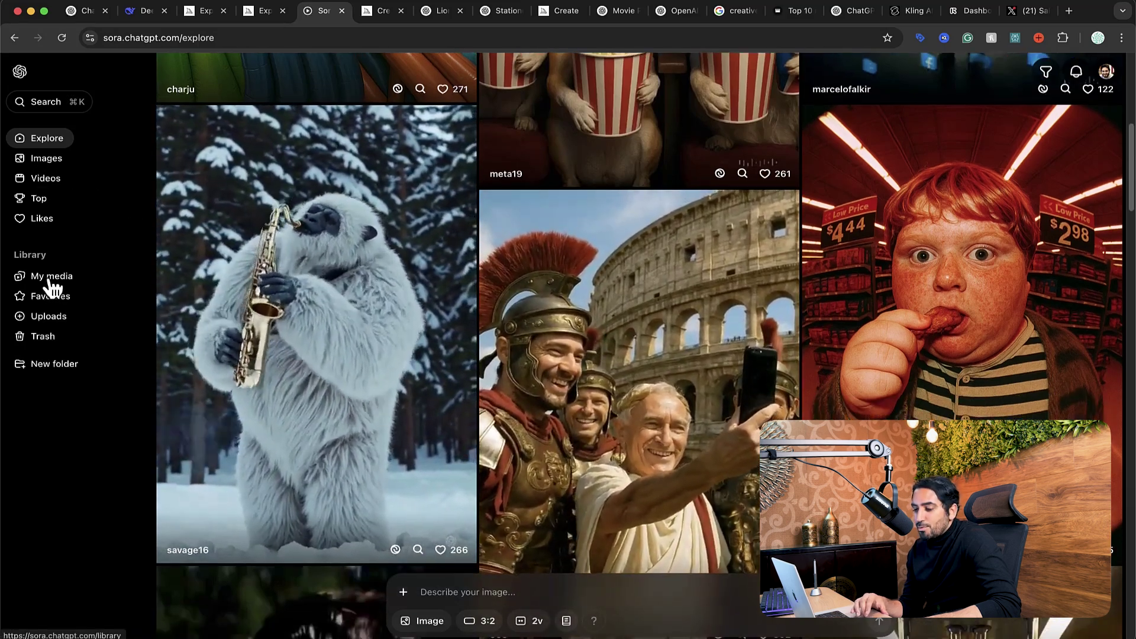
- Find the "Take a Break" KitKat French Revolution ad in Sora's My media library and examine it up close
{"action": "scroll", "coordinate": [652, 323], "scroll_direction": "down", "scroll_amount": 20}
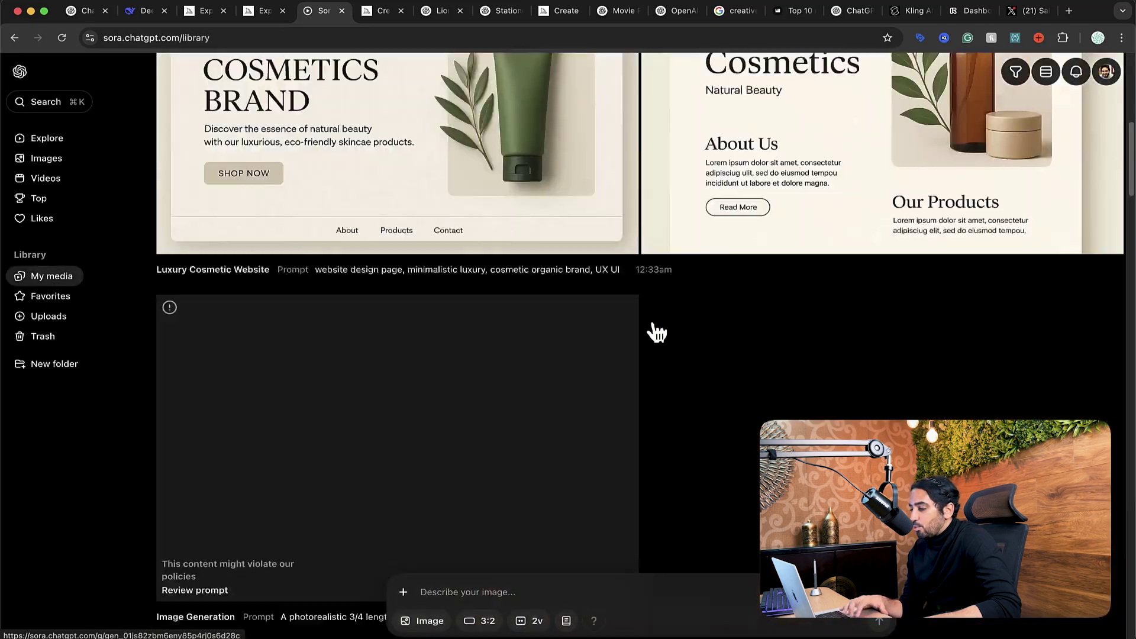
{"action": "scroll", "coordinate": [652, 323], "scroll_direction": "up", "scroll_amount": 5}
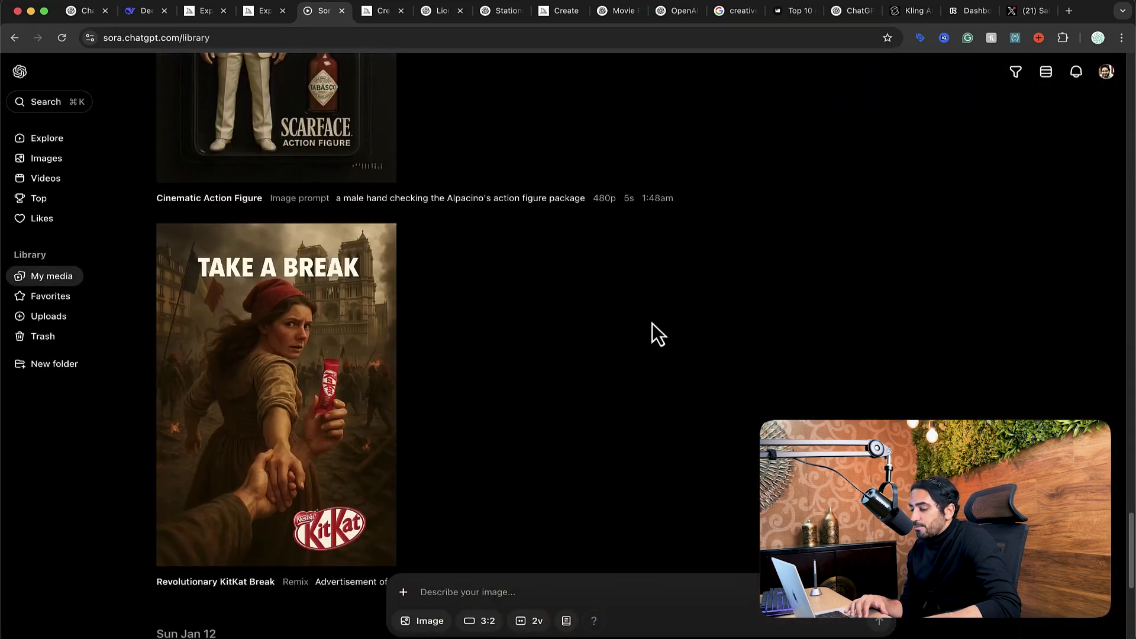
{"action": "scroll", "coordinate": [452, 299], "scroll_direction": "down", "scroll_amount": 1}
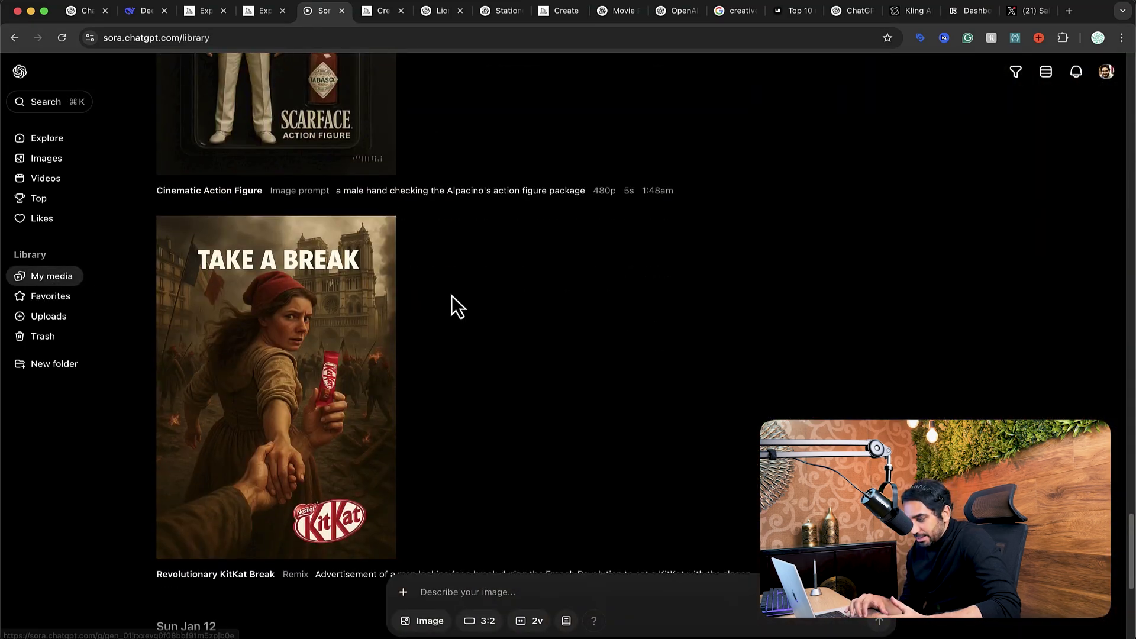
{"action": "scroll", "coordinate": [452, 295], "scroll_direction": "up", "scroll_amount": 5}
{"action": "scroll", "coordinate": [452, 296], "scroll_direction": "down", "scroll_amount": 2}
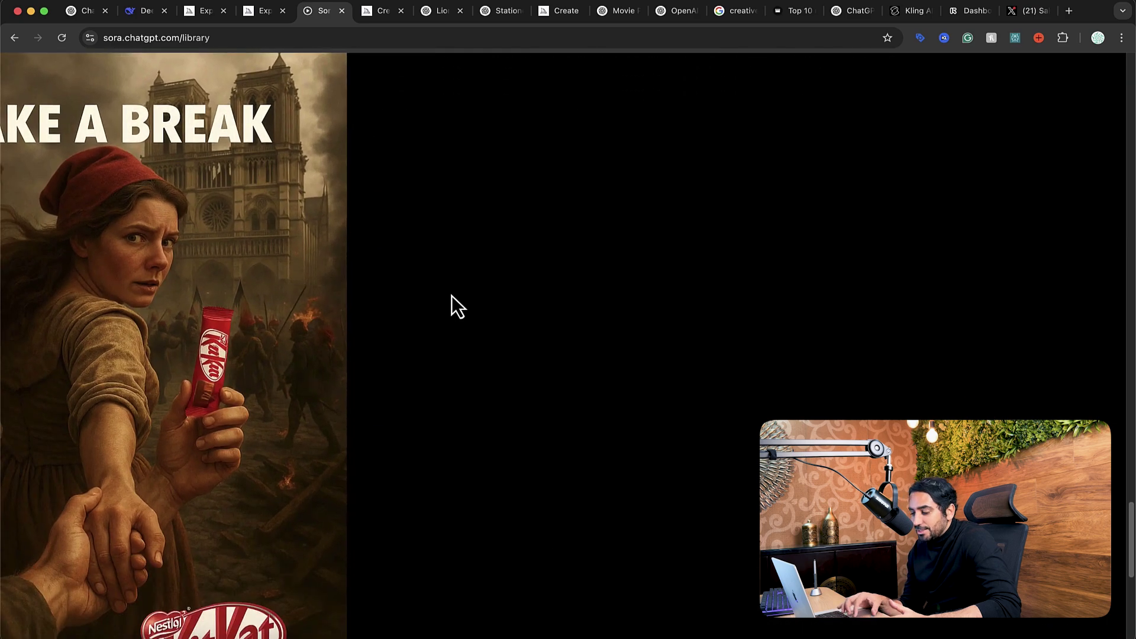
{"action": "scroll", "coordinate": [452, 296], "scroll_direction": "down", "scroll_amount": 1}
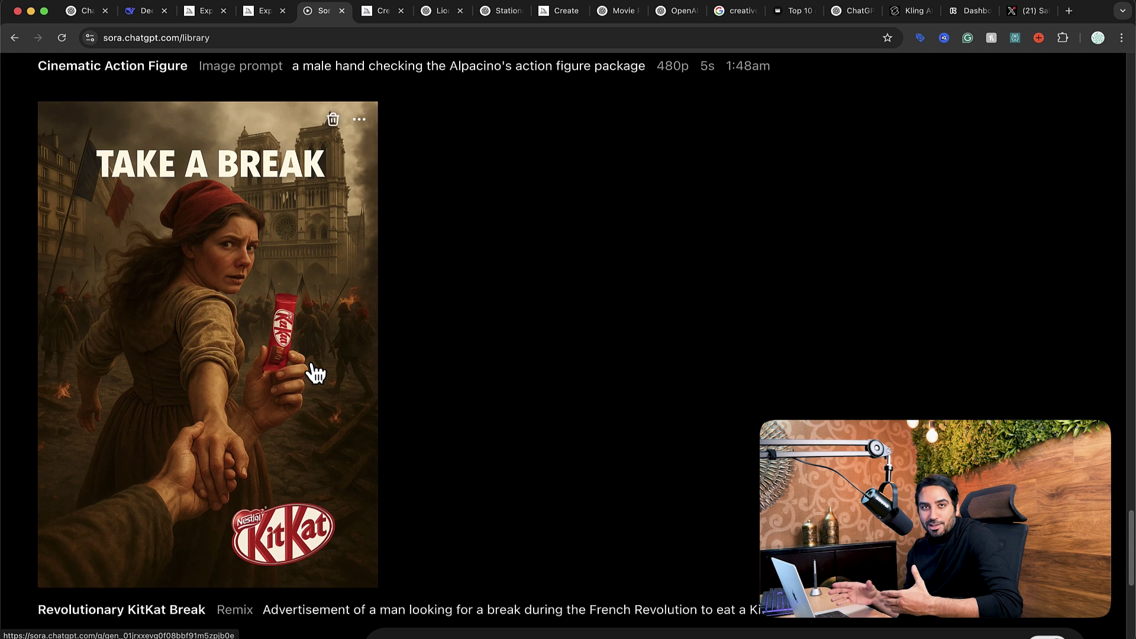
{"action": "scroll", "coordinate": [316, 373], "scroll_direction": "down", "scroll_amount": 1}
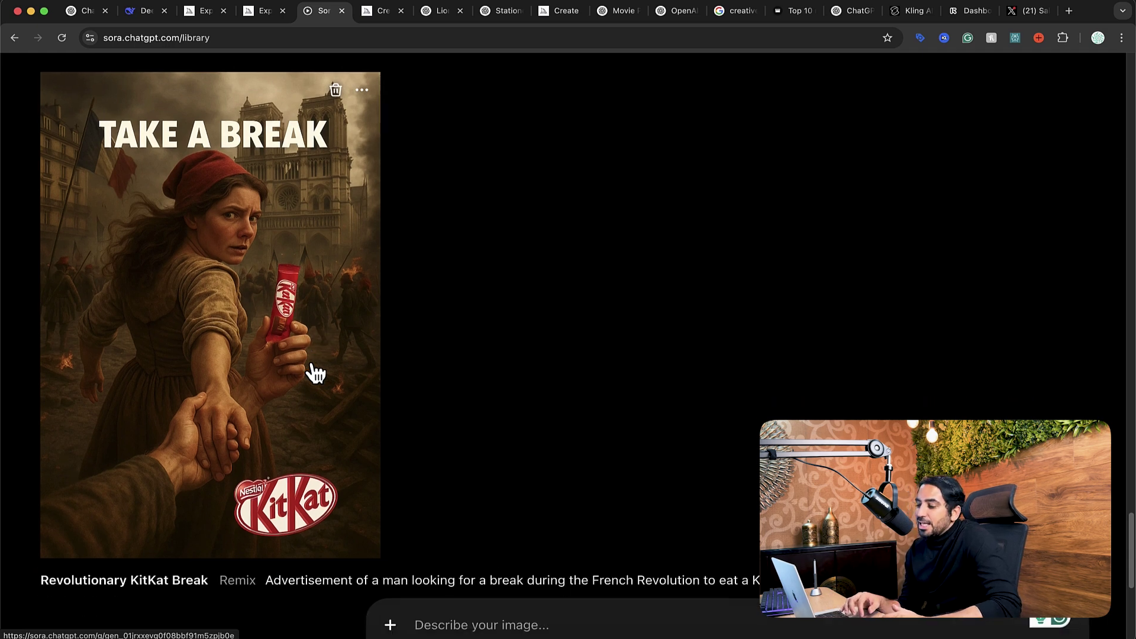
{"action": "scroll", "coordinate": [231, 381], "scroll_direction": "up", "scroll_amount": 3}
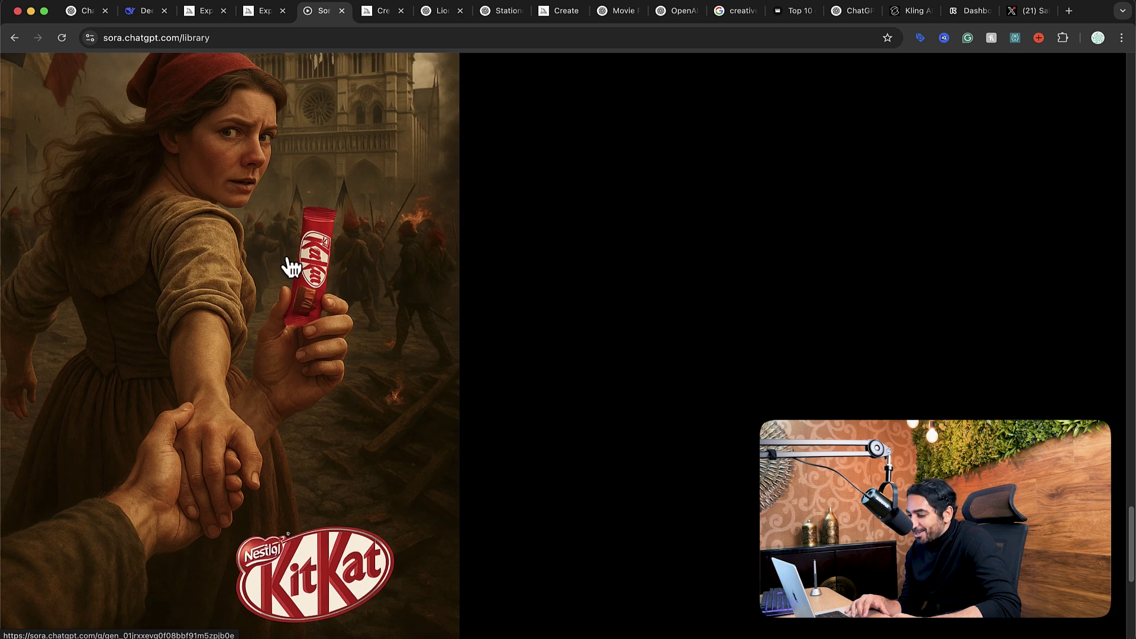
{"action": "scroll", "coordinate": [331, 334], "scroll_direction": "down", "scroll_amount": 3}
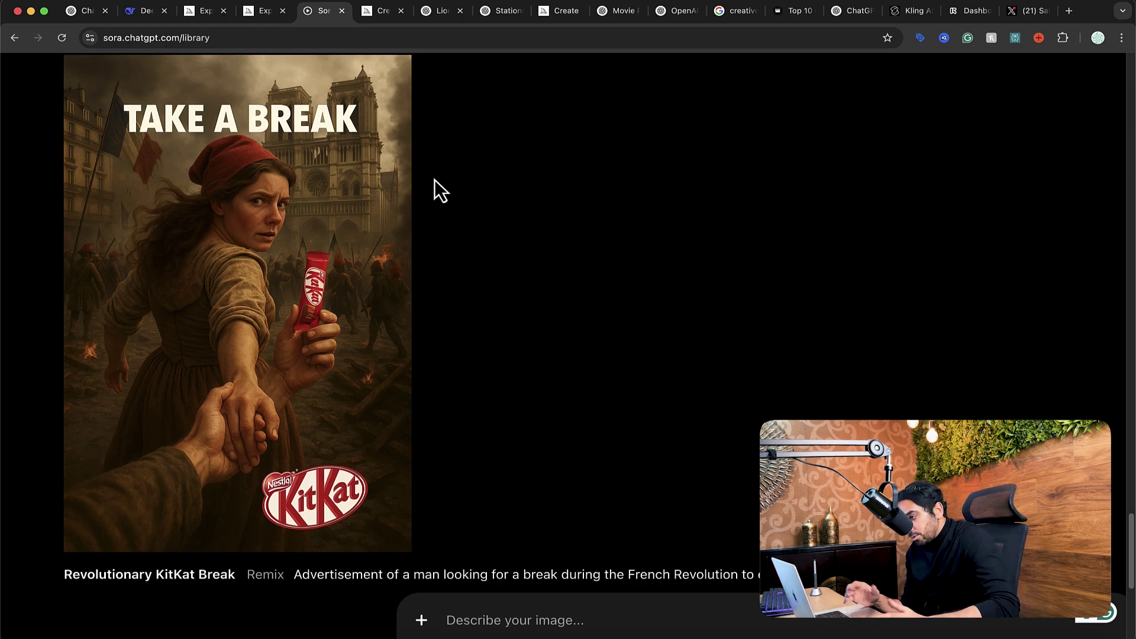
- Review the Al Pacino action figure video, the ASCO stationery sets and the Loaves of Faith logo in the Sora library
{"action": "scroll", "coordinate": [434, 180], "scroll_direction": "up", "scroll_amount": 9}
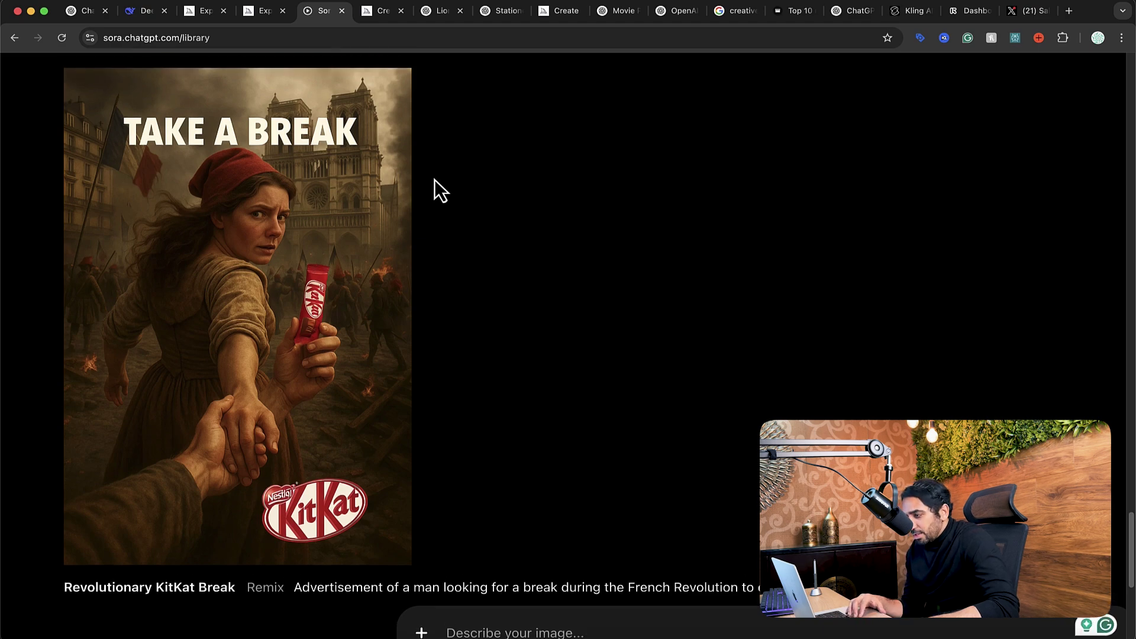
{"action": "scroll", "coordinate": [434, 179], "scroll_direction": "up", "scroll_amount": 2}
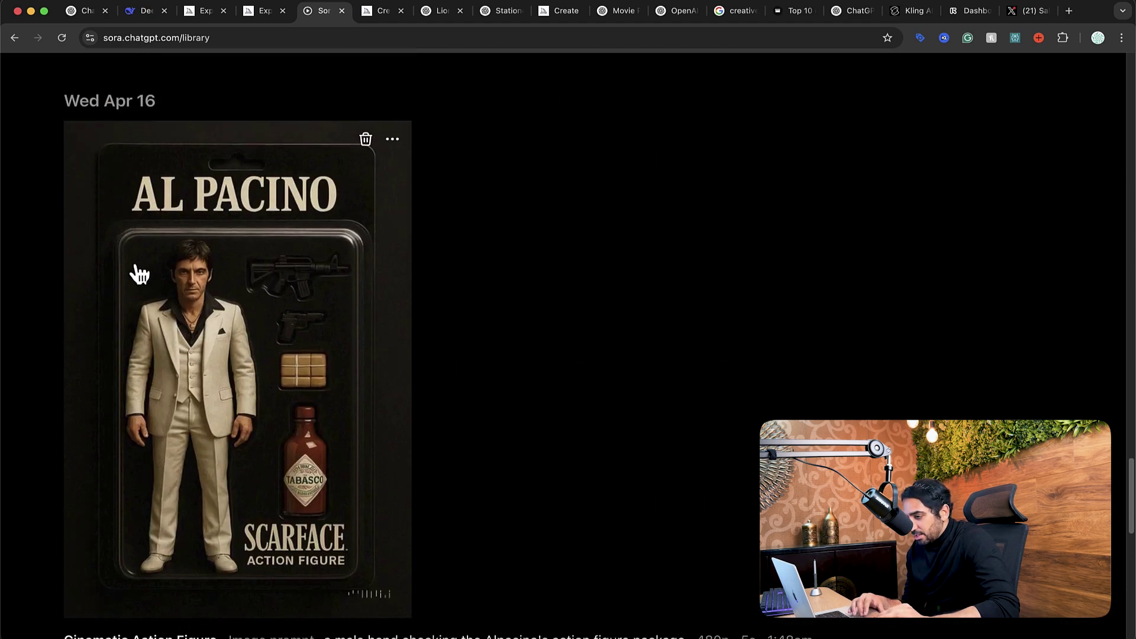
{"action": "scroll", "coordinate": [496, 244], "scroll_direction": "up", "scroll_amount": 8}
{"action": "scroll", "coordinate": [496, 244], "scroll_direction": "up", "scroll_amount": 3}
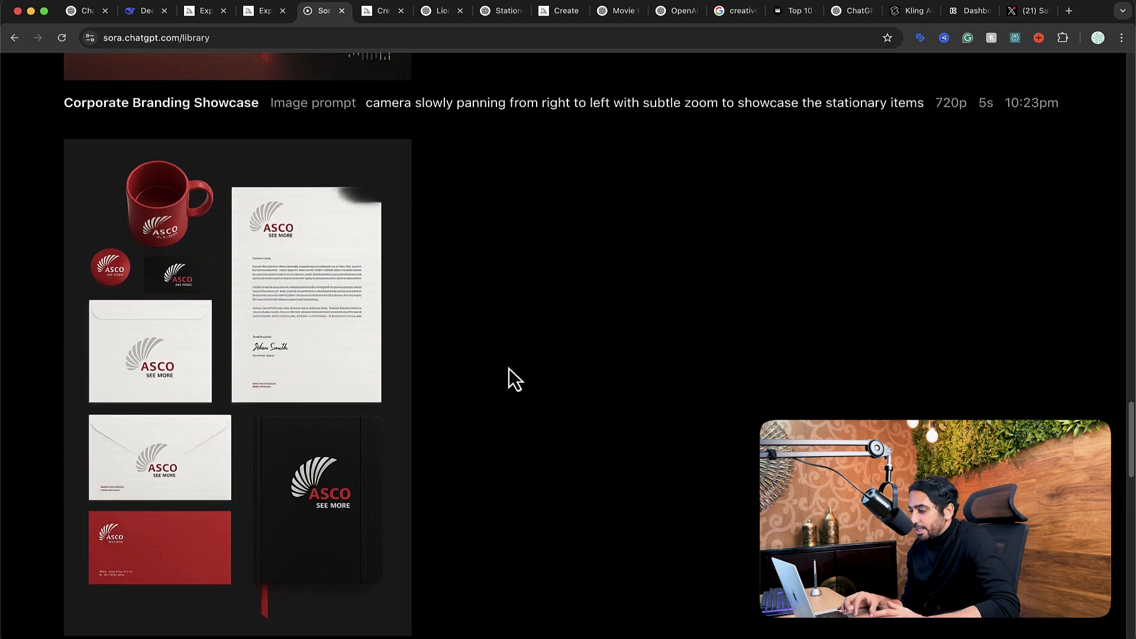
{"action": "scroll", "coordinate": [508, 368], "scroll_direction": "down", "scroll_amount": 1}
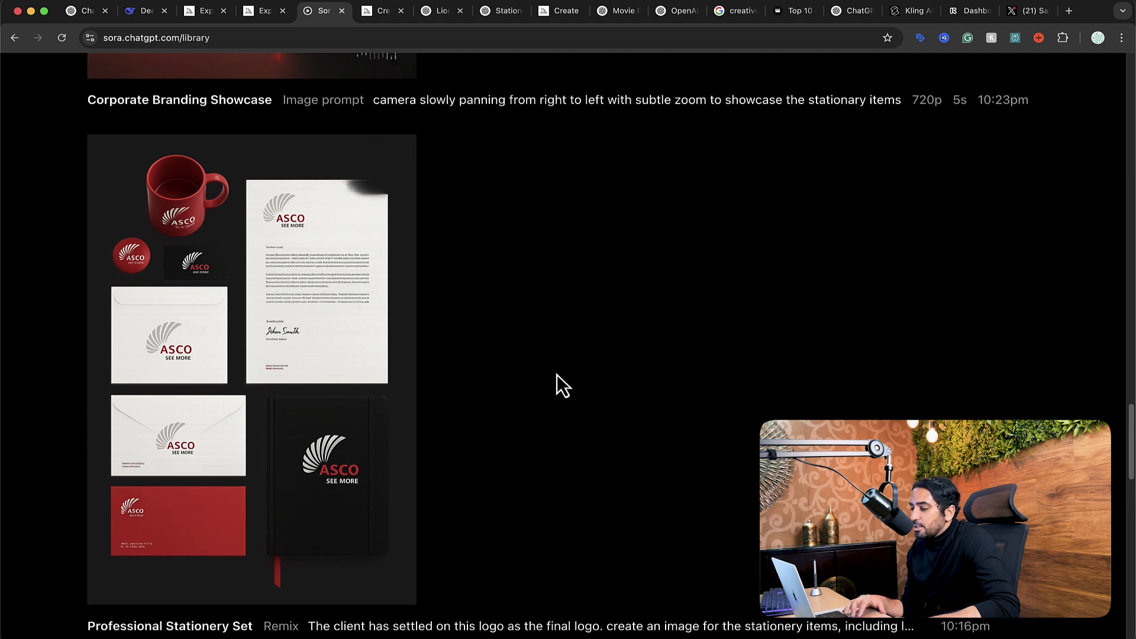
{"action": "scroll", "coordinate": [556, 374], "scroll_direction": "up", "scroll_amount": 9}
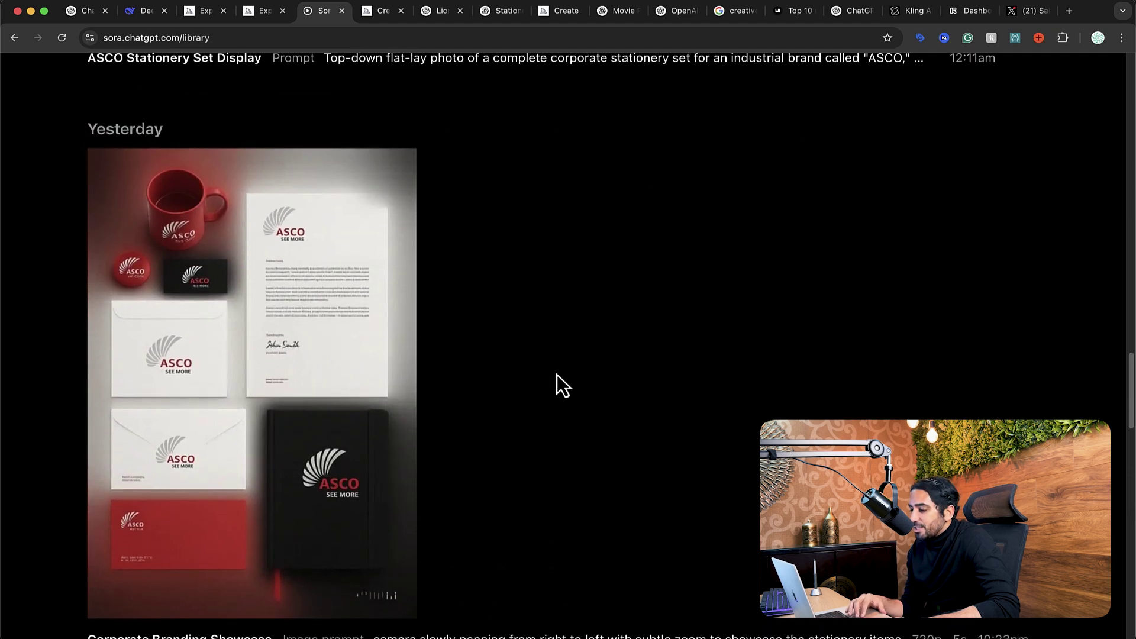
{"action": "scroll", "coordinate": [556, 381], "scroll_direction": "up", "scroll_amount": 10}
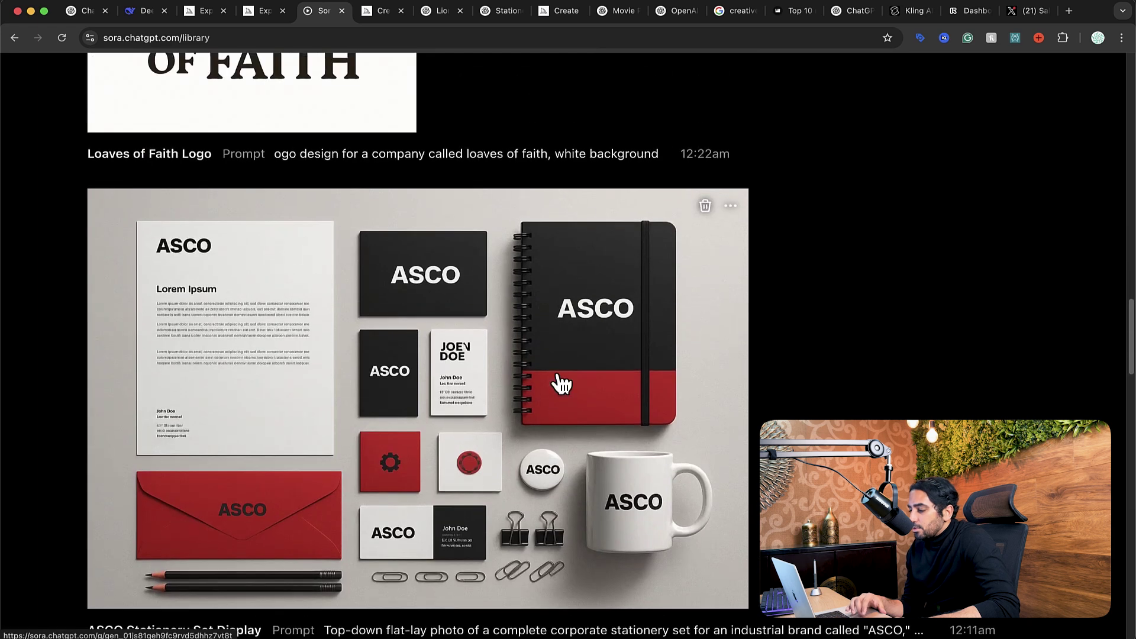
{"action": "scroll", "coordinate": [503, 429], "scroll_direction": "down", "scroll_amount": 1}
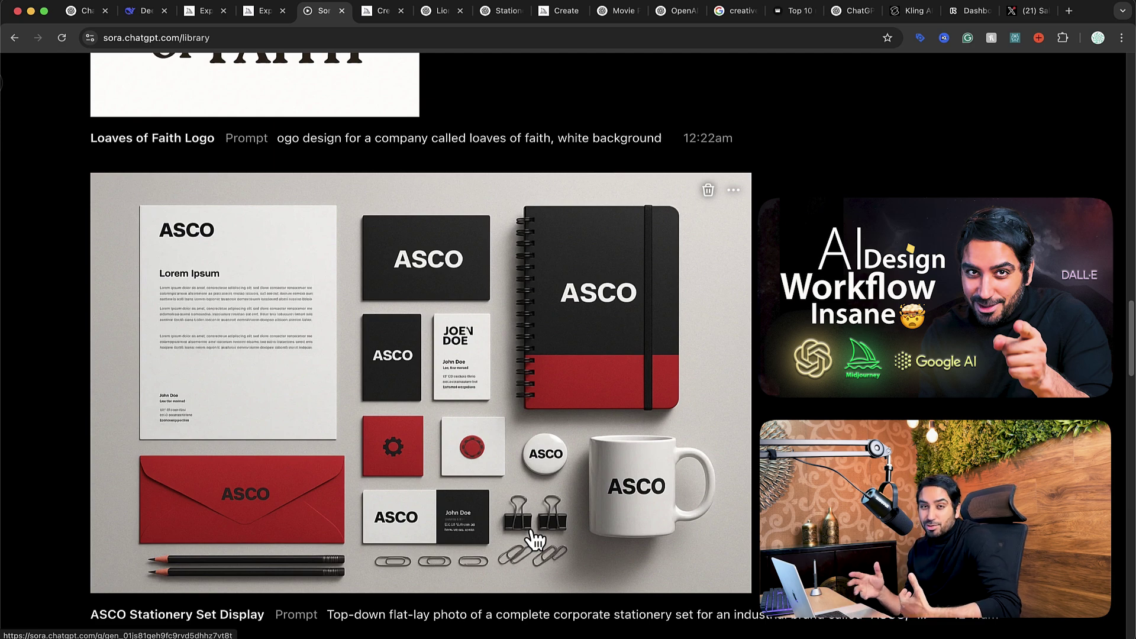
{"action": "scroll", "coordinate": [594, 485], "scroll_direction": "up", "scroll_amount": 7}
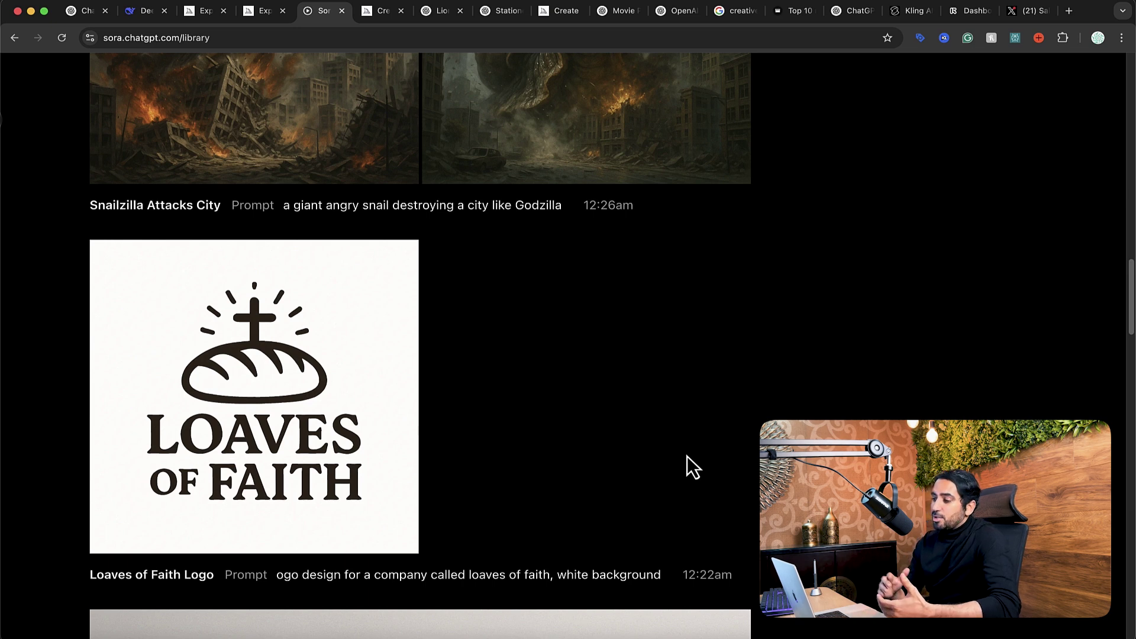
- Review the lion before-and-after shampoo ads in Midjourney's Create feed and return to the Sora library
{"action": "left_click", "coordinate": [388, 14]}
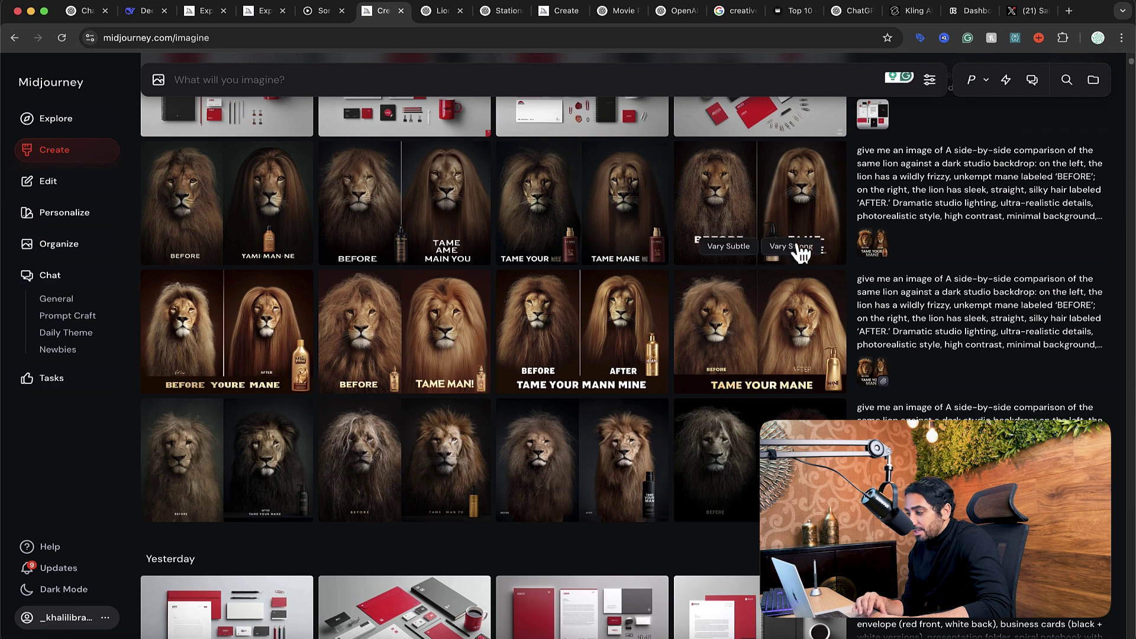
{"action": "left_click", "coordinate": [974, 85]}
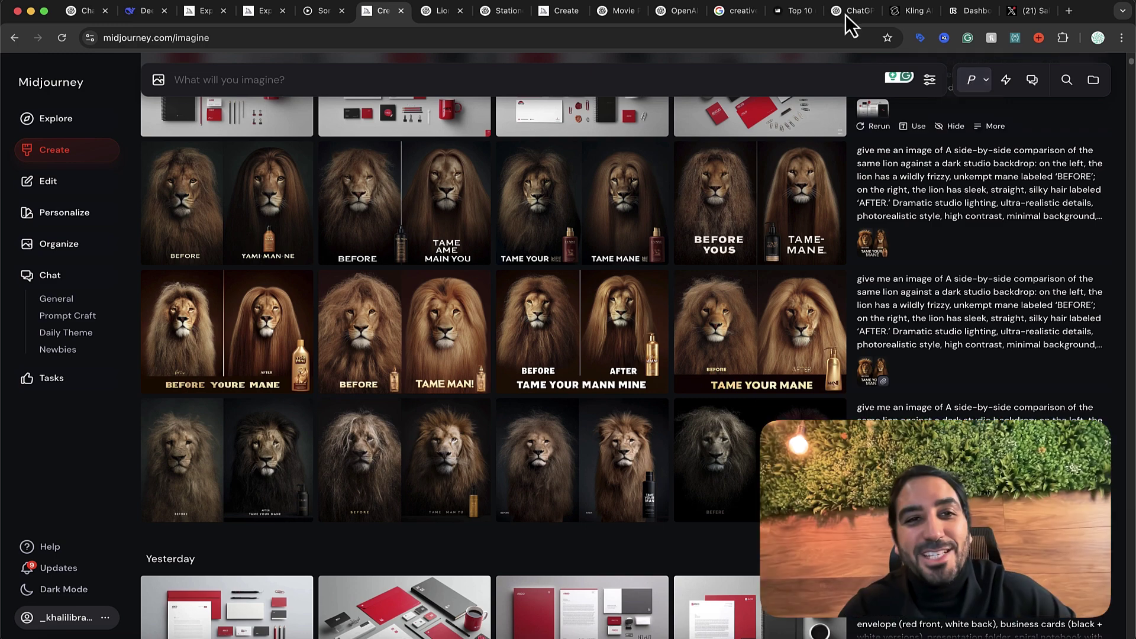
{"action": "left_click", "coordinate": [314, 11]}
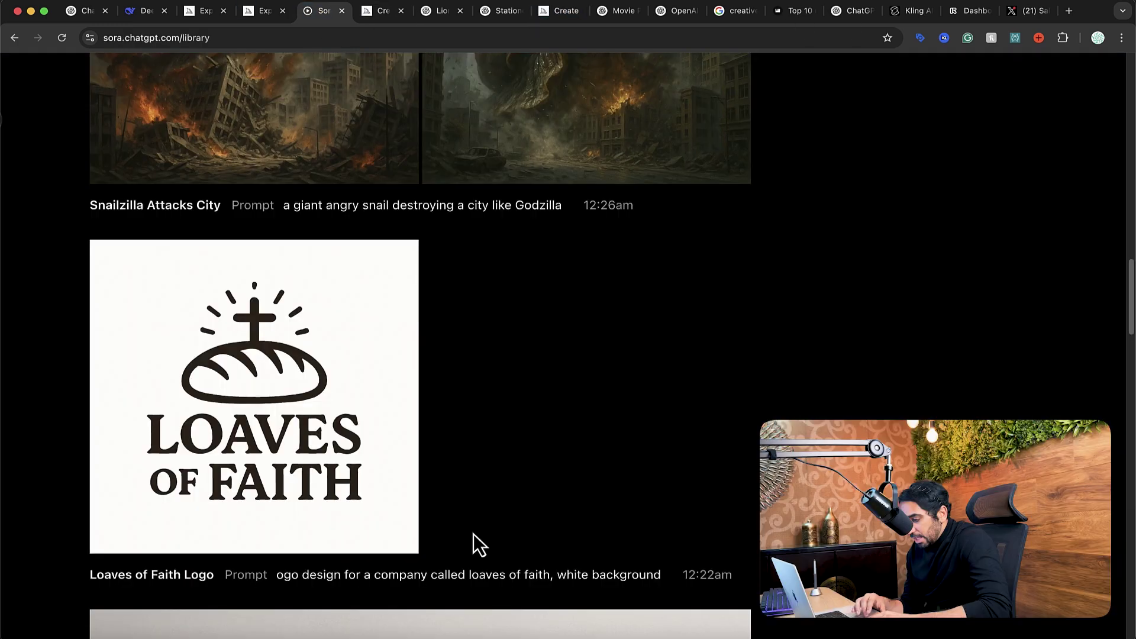
- Find the loaves of faith logo prompt and its image in the image prompt note in Notes, and compare with Sora's logo
{"action": "left_click", "coordinate": [410, 636]}
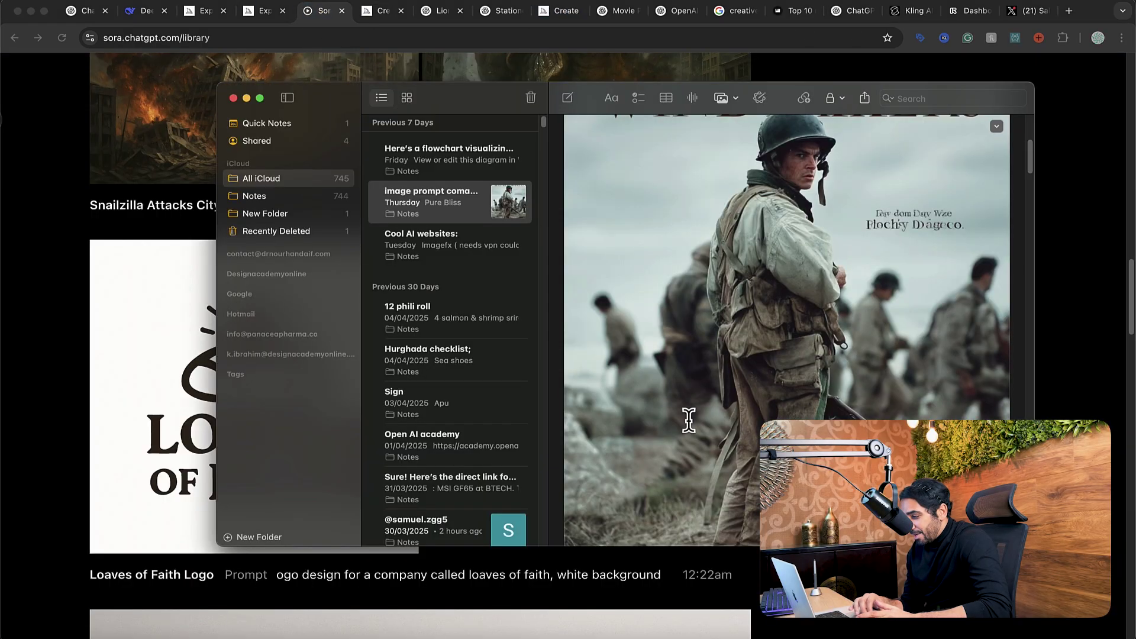
{"action": "scroll", "coordinate": [688, 421], "scroll_direction": "down", "scroll_amount": 15}
{"action": "scroll", "coordinate": [689, 432], "scroll_direction": "up", "scroll_amount": 5}
{"action": "triple_click", "coordinate": [686, 157]}
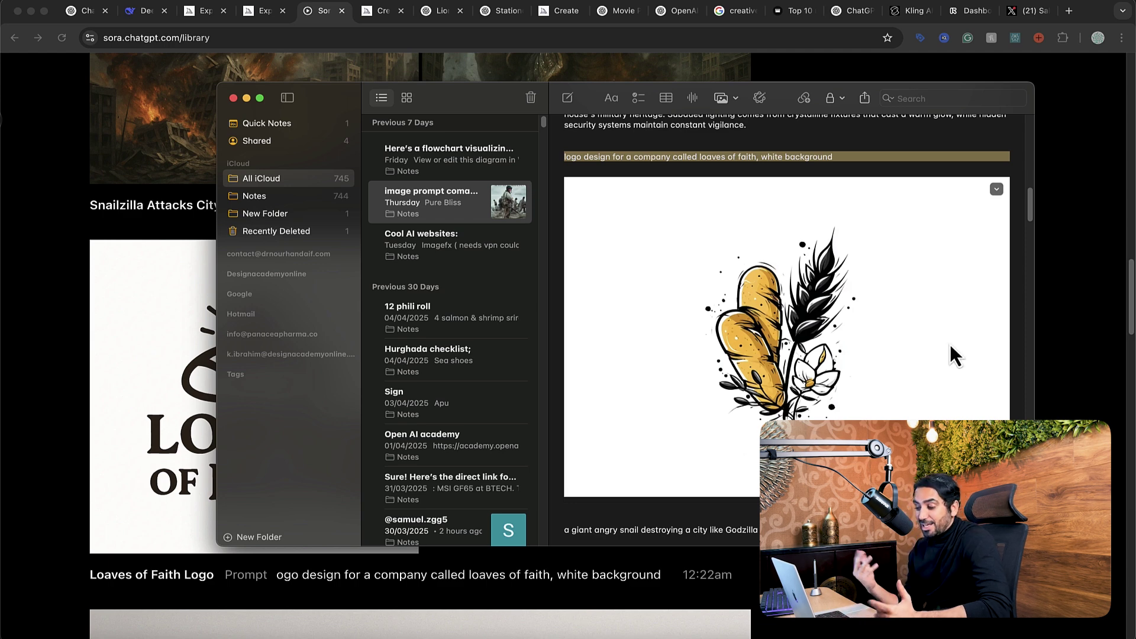
{"action": "left_click", "coordinate": [4, 504]}
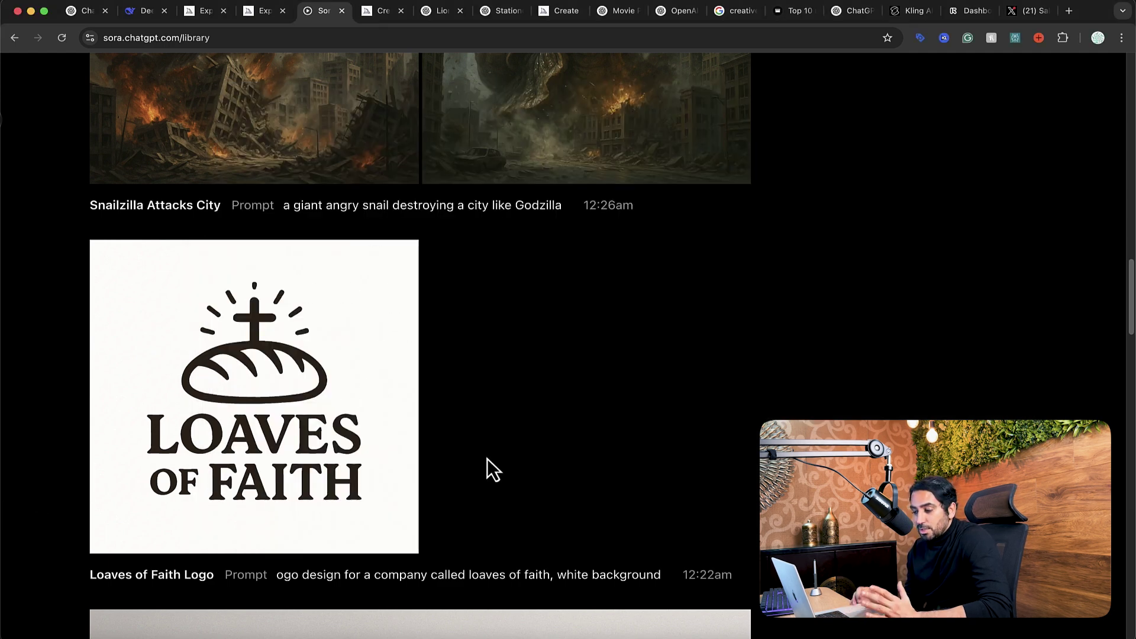
- Compare Sora's Snailzilla images with the saved giant snail image in Notes for the prompt "a giant angry snail destroying a city like Godzilla"
{"action": "scroll", "coordinate": [869, 367], "scroll_direction": "up", "scroll_amount": 6}
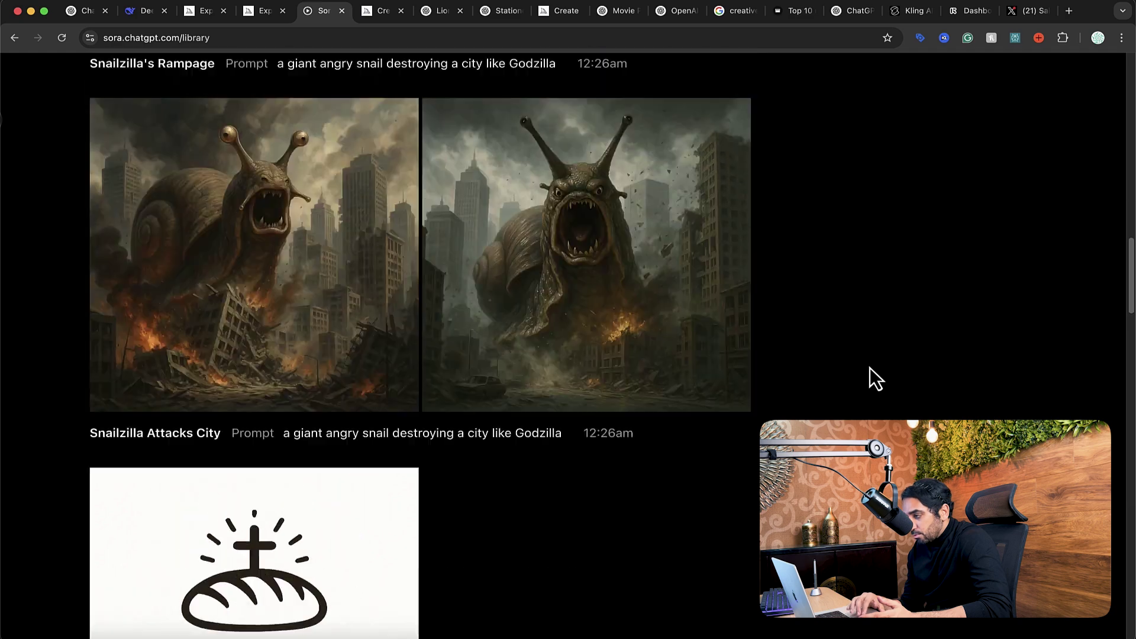
{"action": "scroll", "coordinate": [870, 367], "scroll_direction": "down", "scroll_amount": 2}
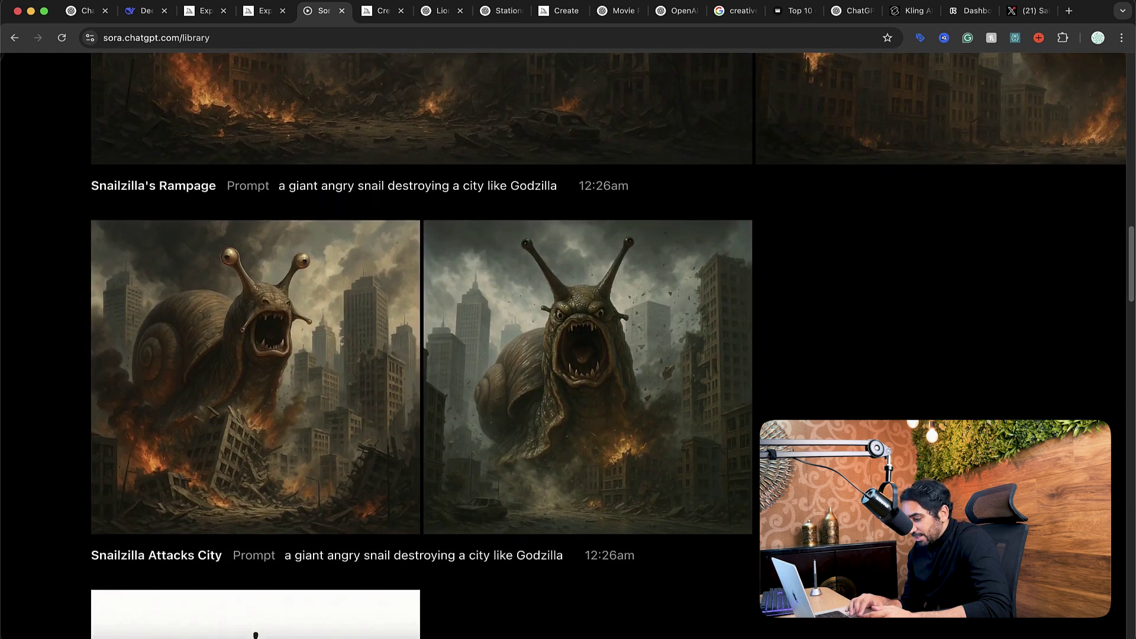
{"action": "left_click", "coordinate": [410, 636]}
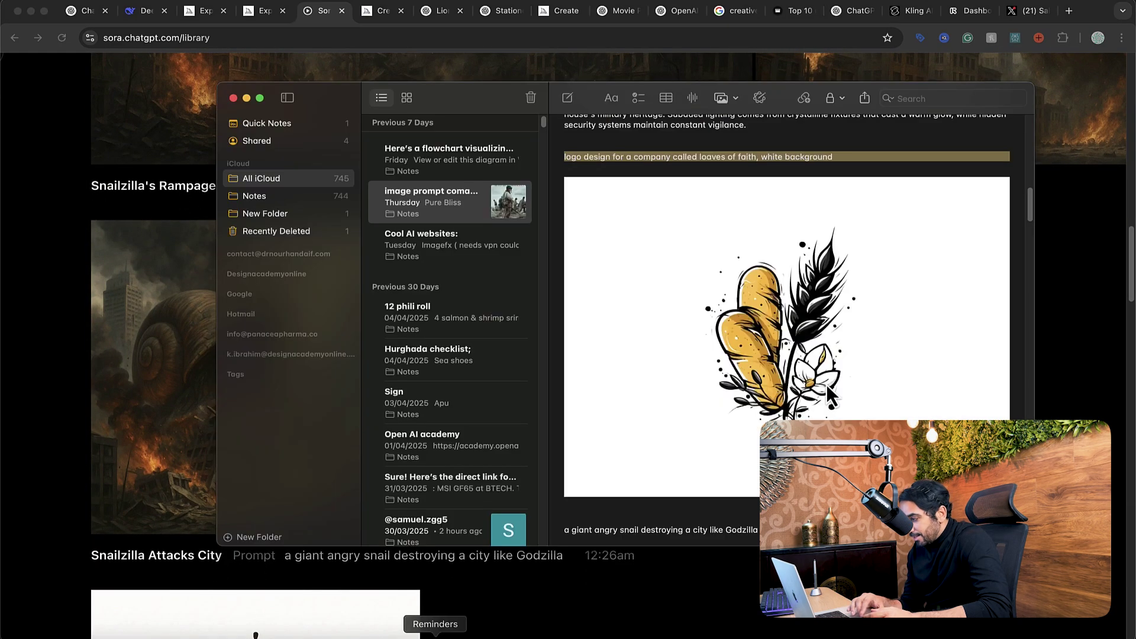
{"action": "scroll", "coordinate": [943, 317], "scroll_direction": "up", "scroll_amount": 15}
{"action": "scroll", "coordinate": [942, 316], "scroll_direction": "up", "scroll_amount": 8}
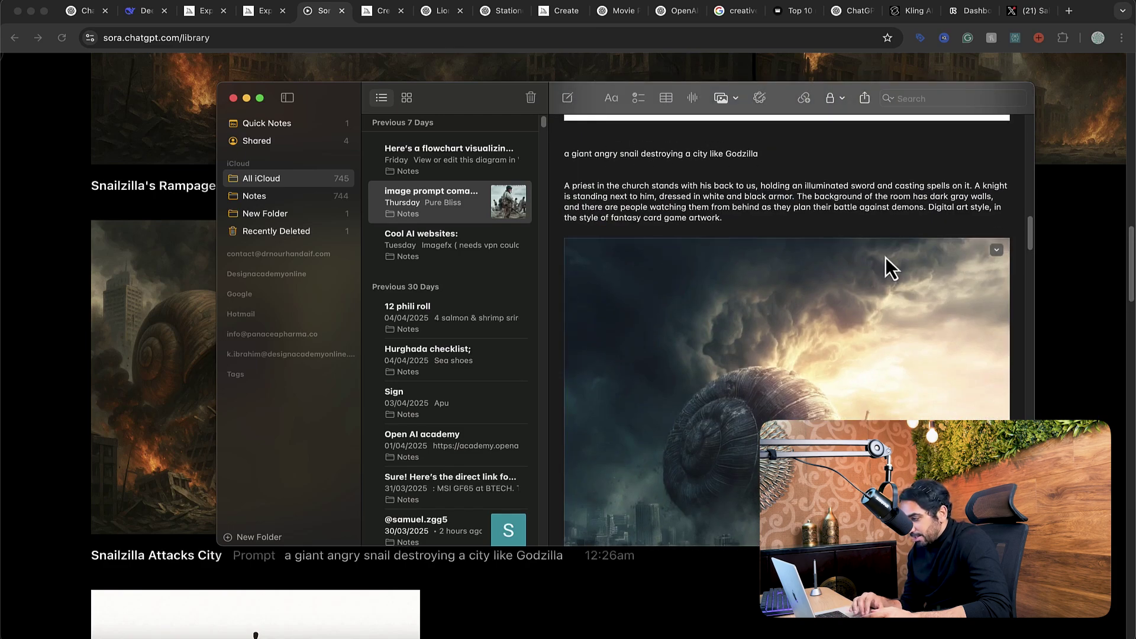
{"action": "scroll", "coordinate": [885, 257], "scroll_direction": "down", "scroll_amount": 5}
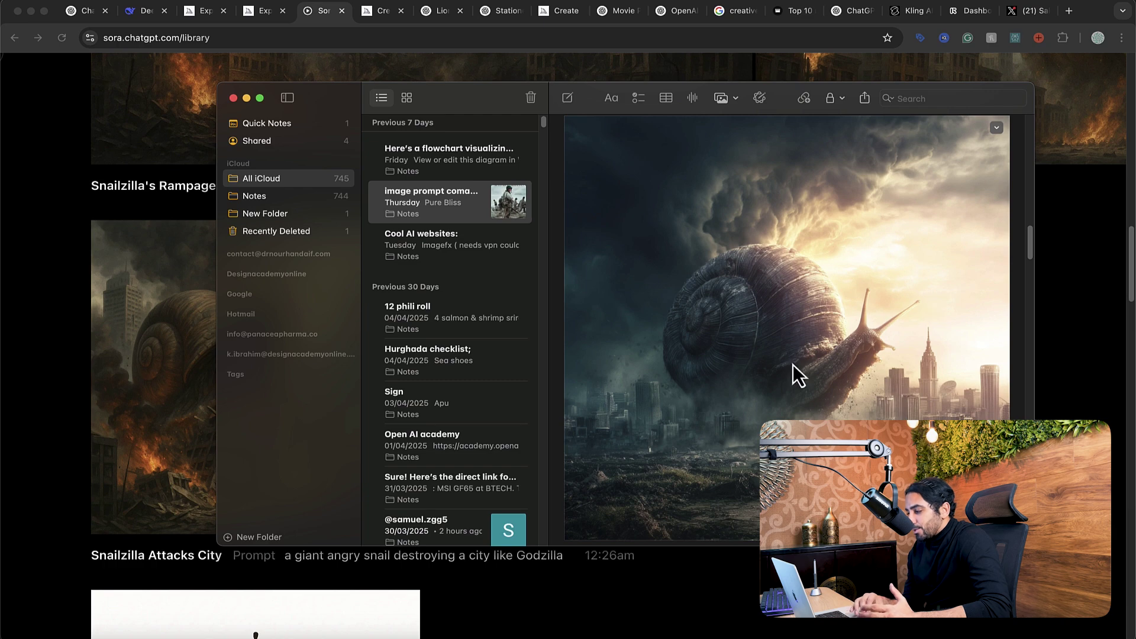
{"action": "left_click", "coordinate": [1076, 336]}
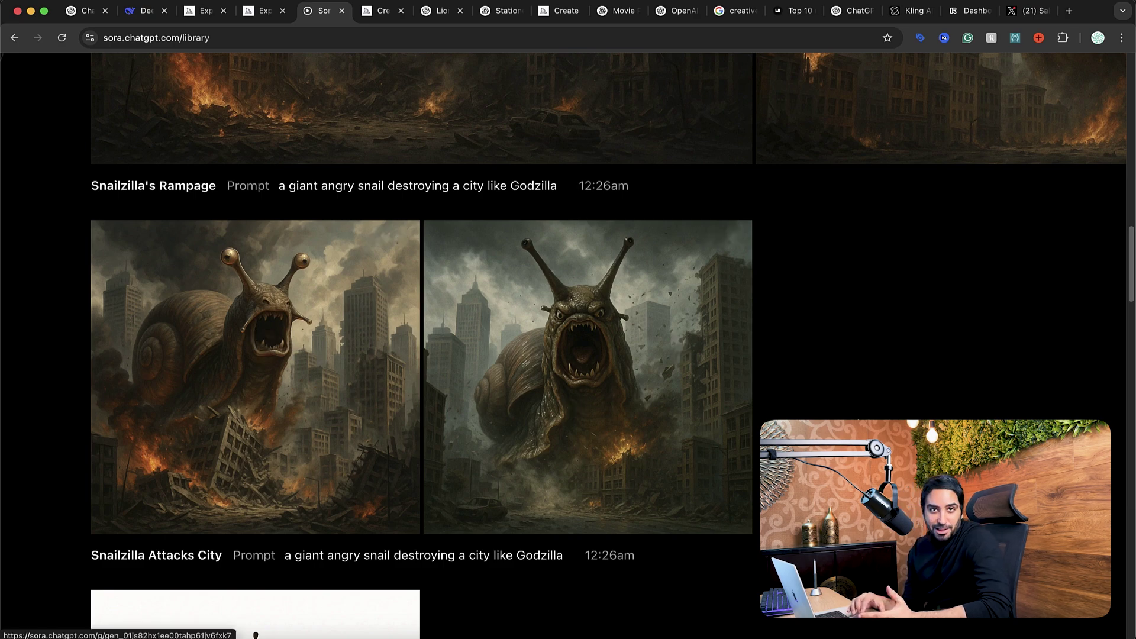
{"action": "left_click", "coordinate": [410, 637]}
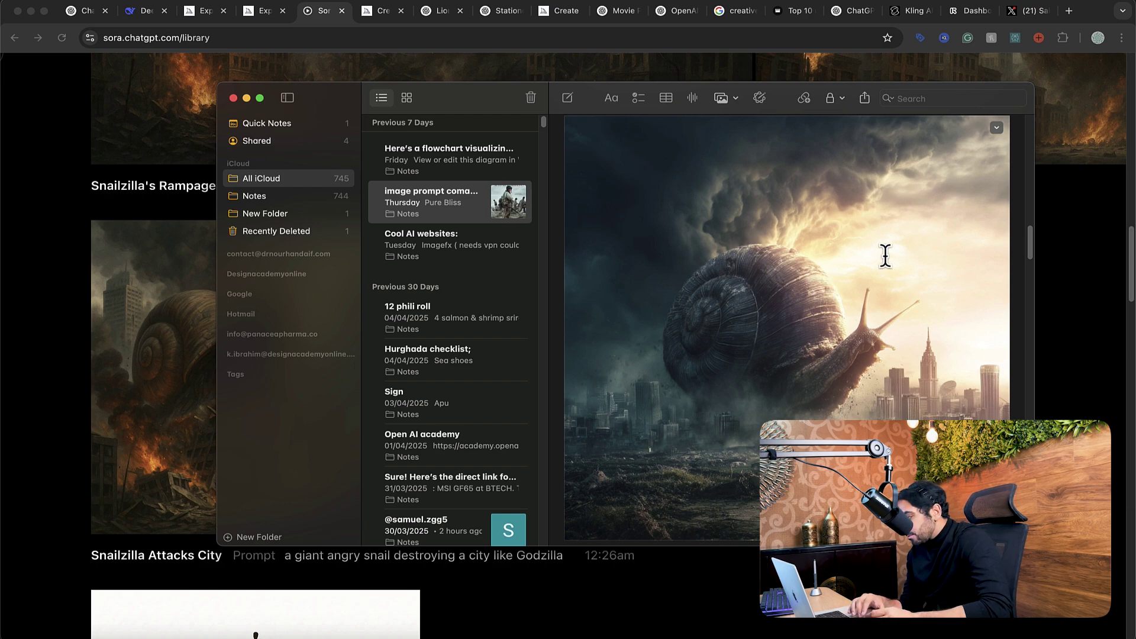
{"action": "left_click", "coordinate": [1075, 292]}
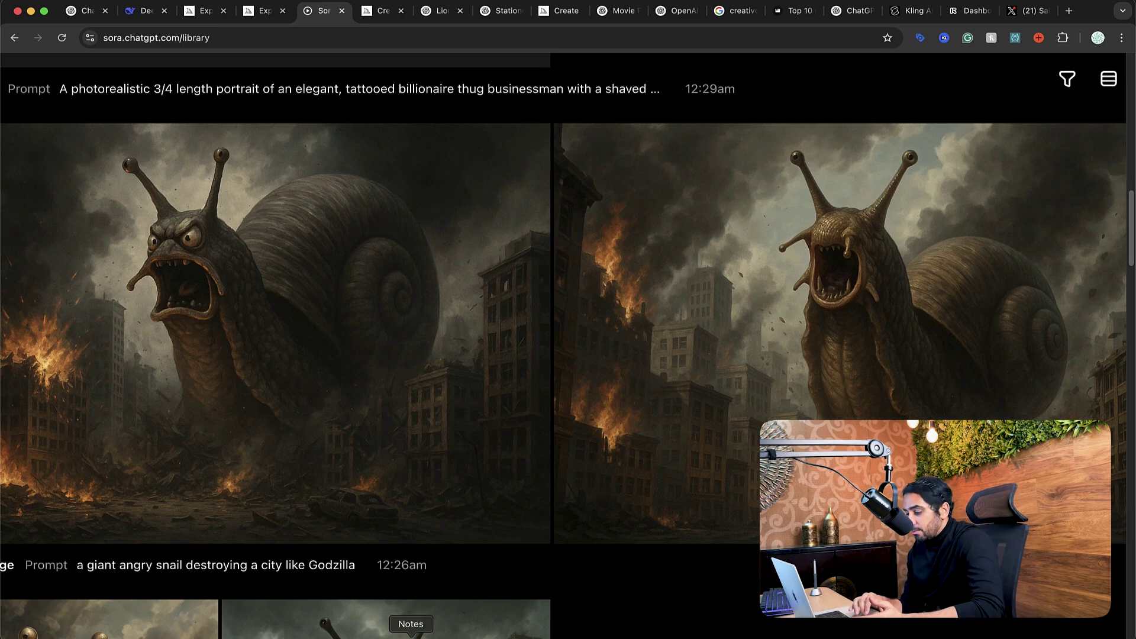
{"action": "left_click", "coordinate": [410, 634]}
{"action": "left_click", "coordinate": [755, 573]}
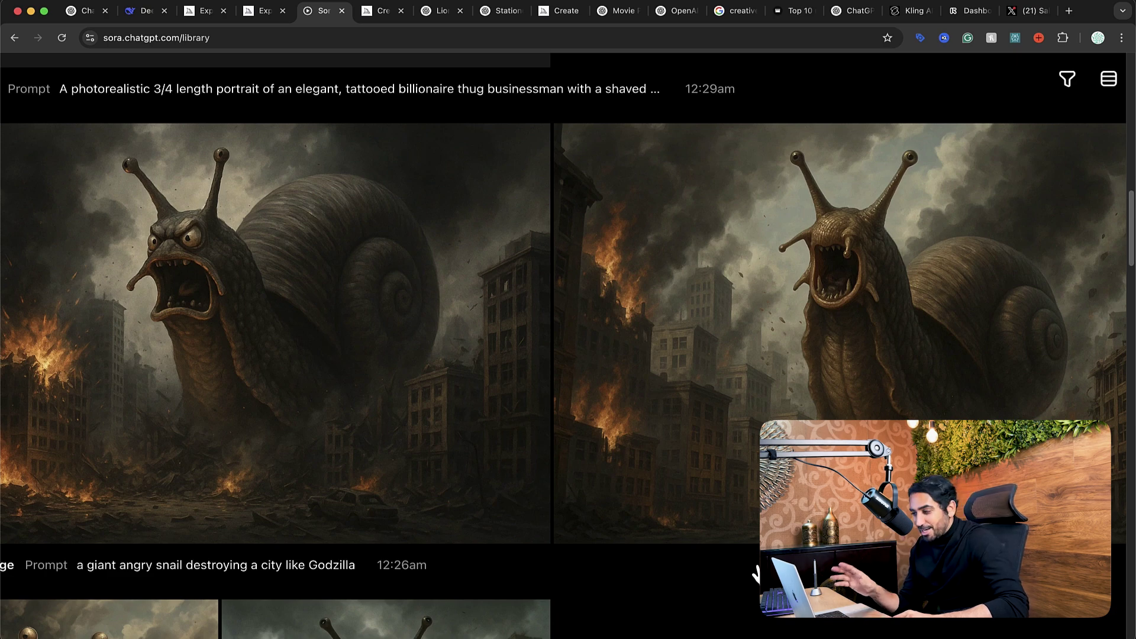
- Find the Luxury Cosmetic Website designs in the Sora library and examine them
{"action": "scroll", "coordinate": [756, 573], "scroll_direction": "up", "scroll_amount": 10}
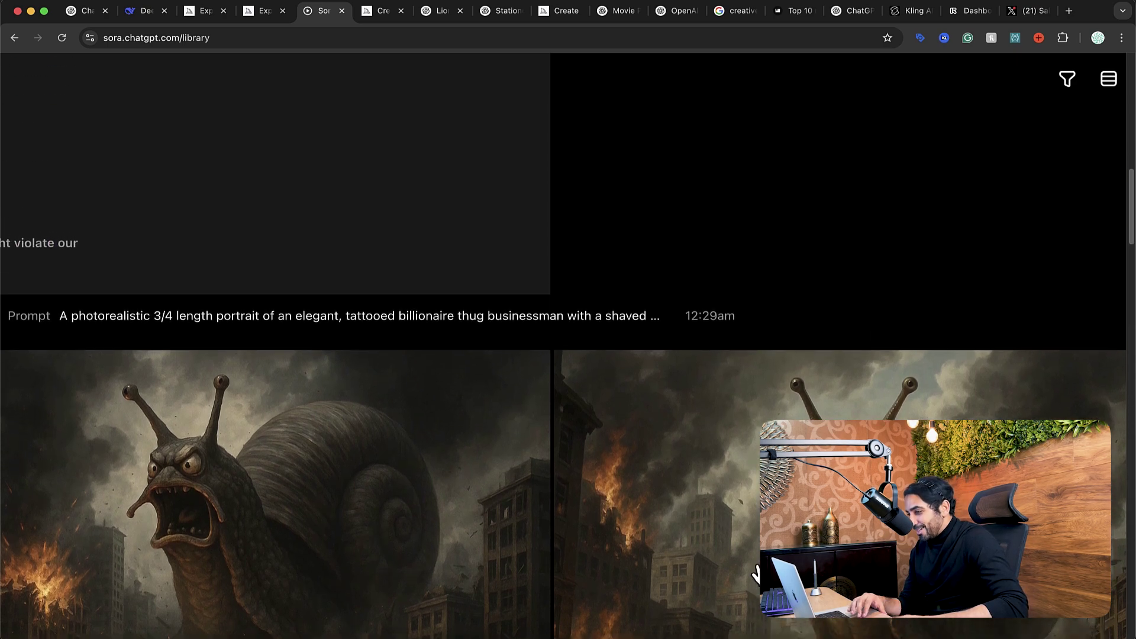
{"action": "scroll", "coordinate": [756, 574], "scroll_direction": "up", "scroll_amount": 7}
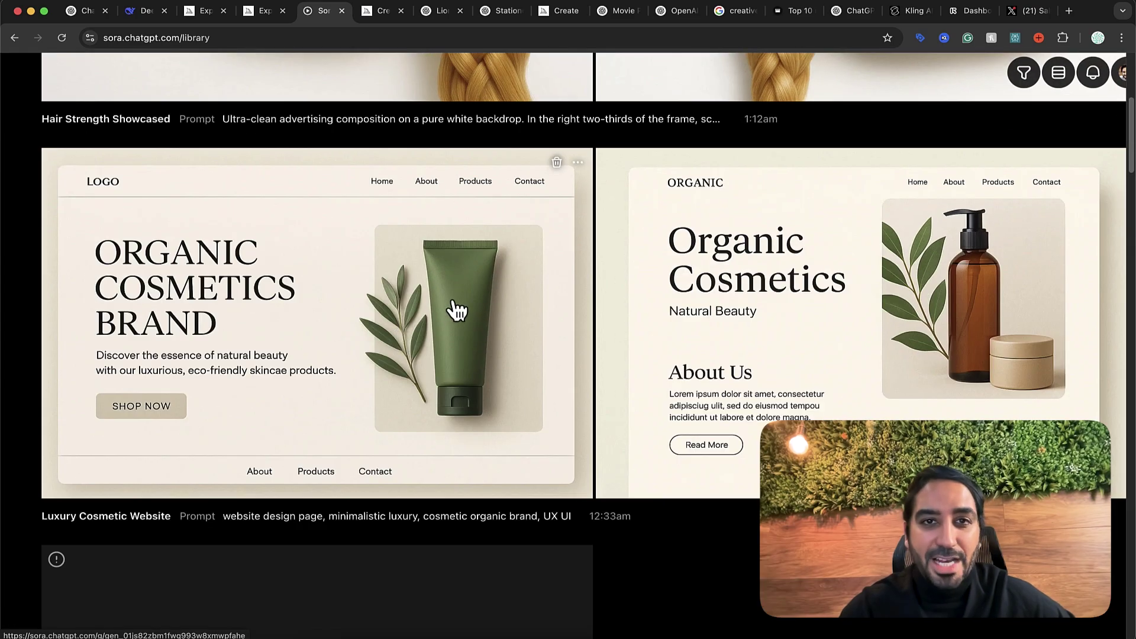
{"action": "scroll", "coordinate": [734, 555], "scroll_direction": "down", "scroll_amount": 1}
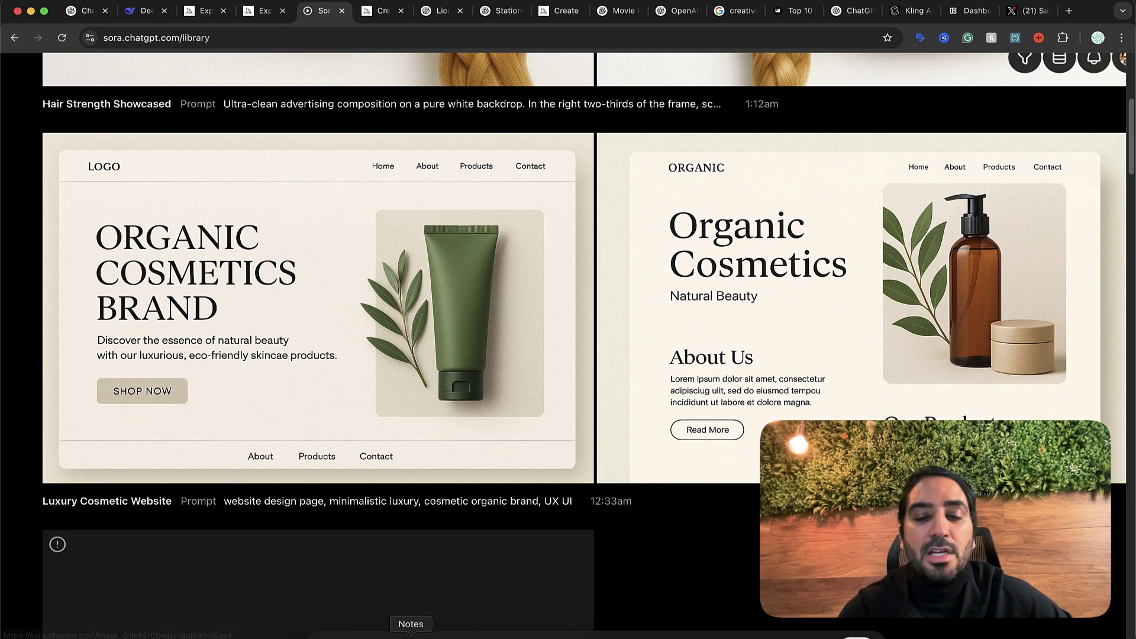
- Find the "website design page, minimalistic luxury, cosmetic organic brand, UX UI" image in Notes and compare it with Sora's website designs
{"action": "left_click", "coordinate": [417, 632]}
{"action": "scroll", "coordinate": [629, 495], "scroll_direction": "down", "scroll_amount": 5}
{"action": "scroll", "coordinate": [665, 484], "scroll_direction": "down", "scroll_amount": 20}
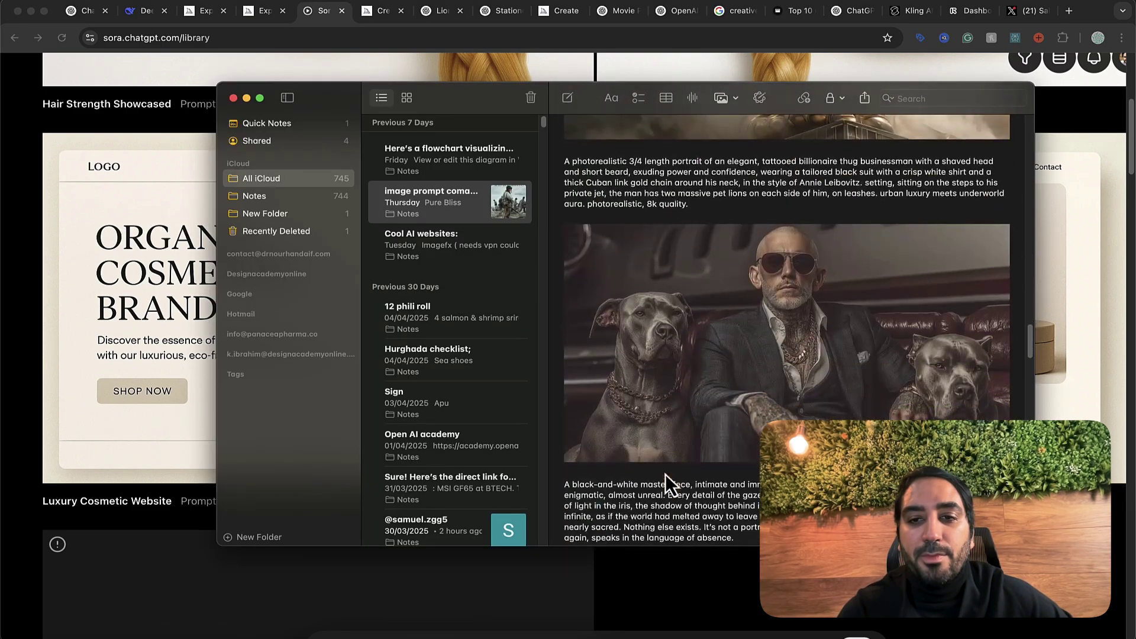
{"action": "scroll", "coordinate": [665, 474], "scroll_direction": "up", "scroll_amount": 20}
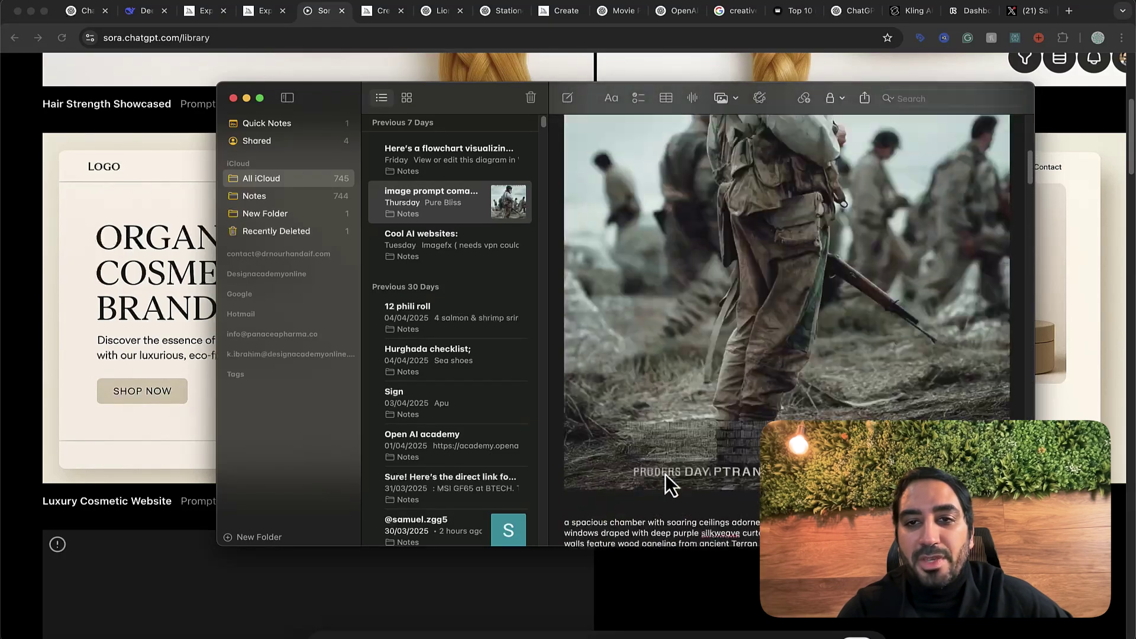
{"action": "scroll", "coordinate": [665, 474], "scroll_direction": "down", "scroll_amount": 10}
{"action": "scroll", "coordinate": [665, 474], "scroll_direction": "down", "scroll_amount": 20}
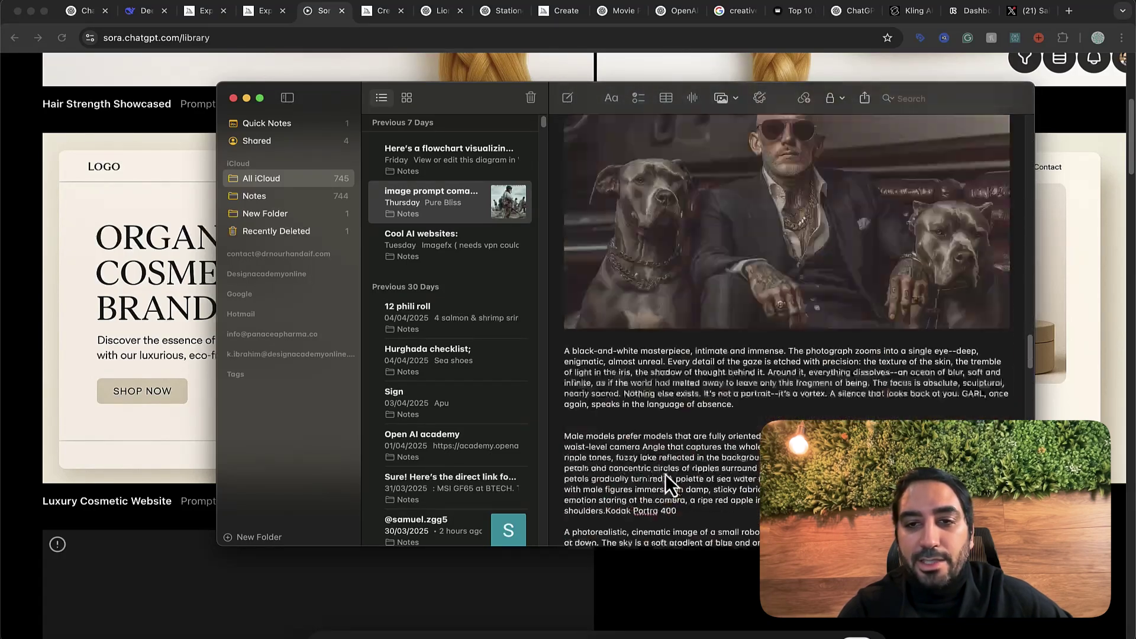
{"action": "scroll", "coordinate": [665, 474], "scroll_direction": "down", "scroll_amount": 3}
{"action": "scroll", "coordinate": [665, 474], "scroll_direction": "up", "scroll_amount": 3}
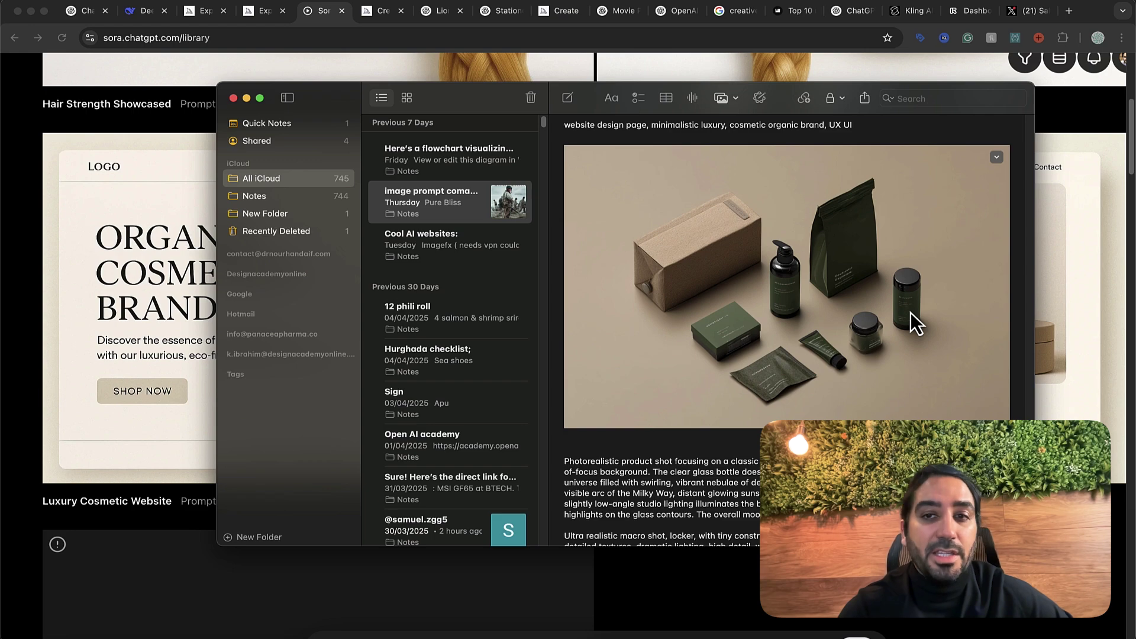
{"action": "left_click", "coordinate": [2, 264]}
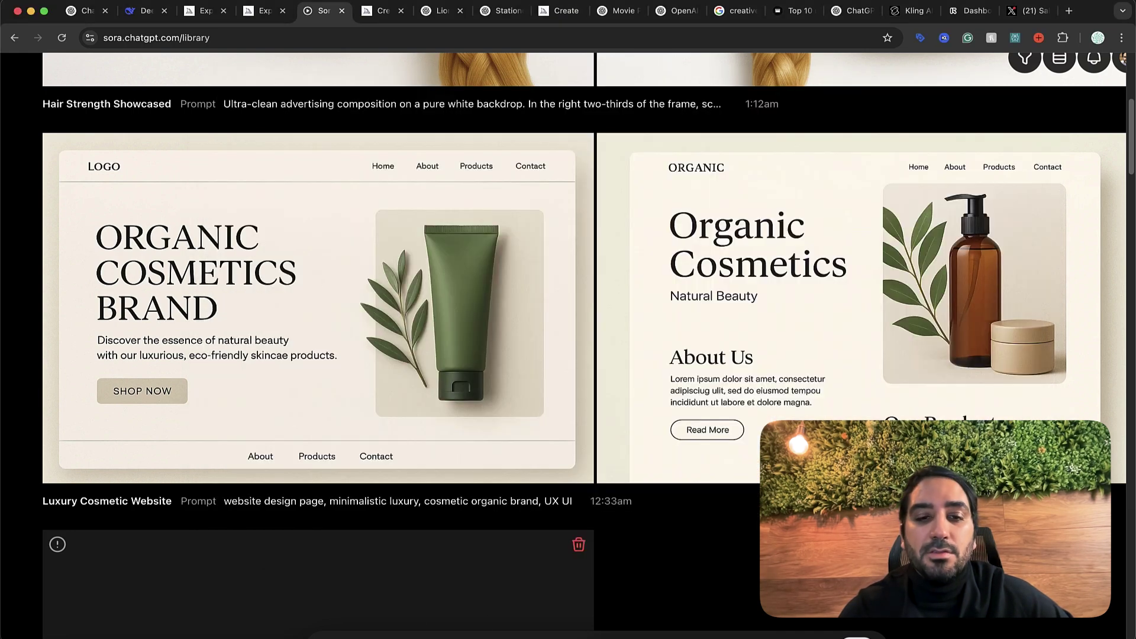
- View Sora's Priorin hair ads and examine the original Priorin ad in the ChatGPT o3 conversation up close
{"action": "scroll", "coordinate": [474, 469], "scroll_direction": "up", "scroll_amount": 5}
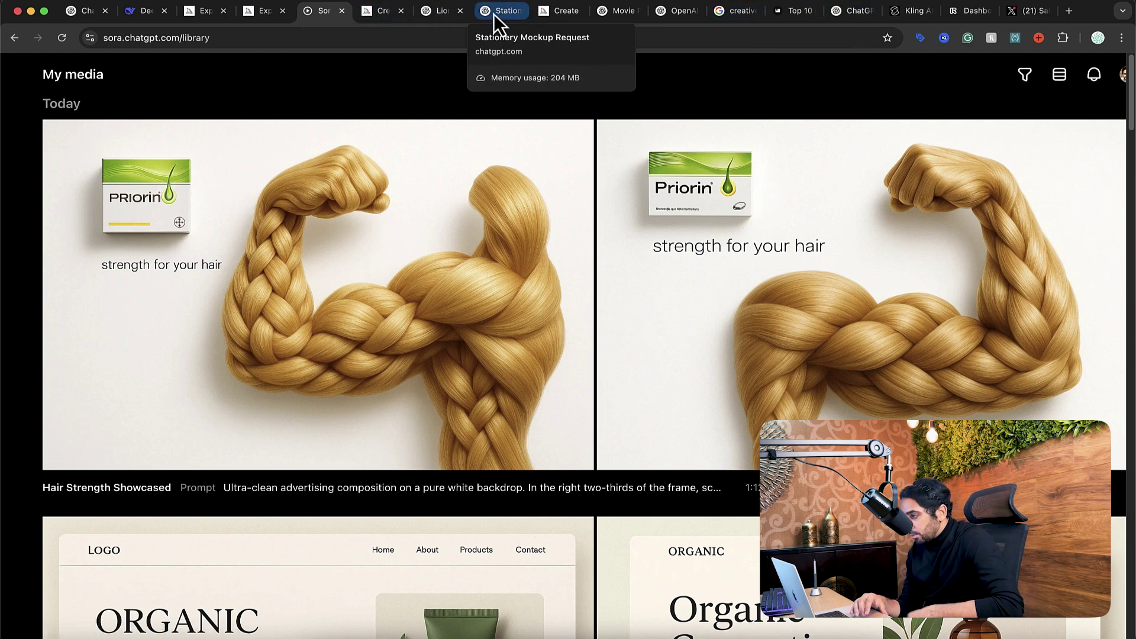
{"action": "left_click", "coordinate": [677, 10]}
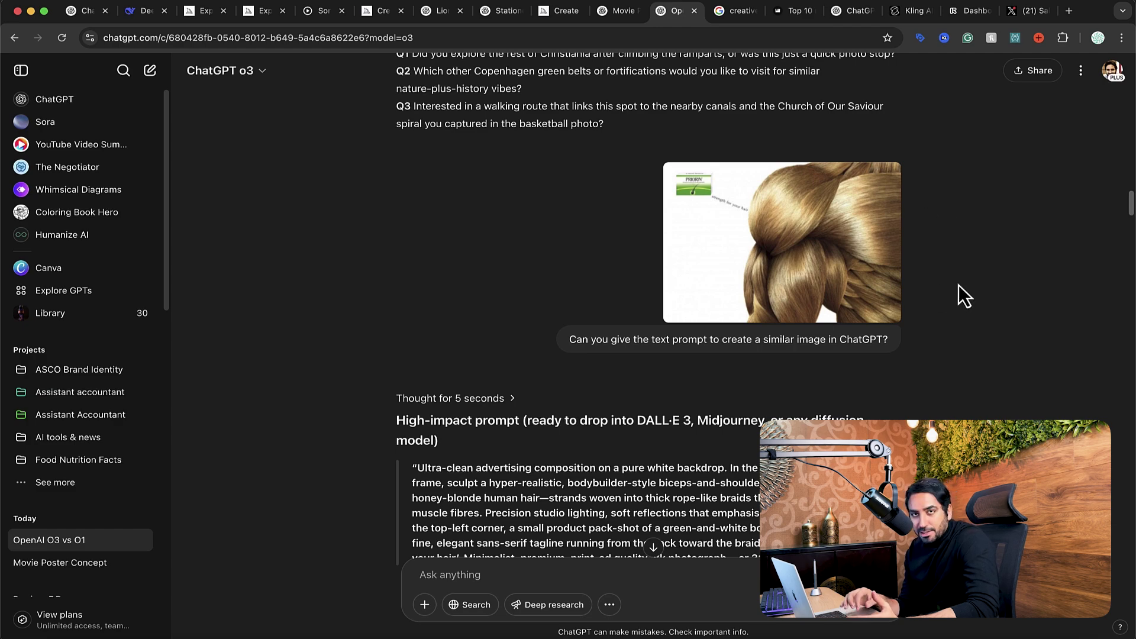
{"action": "scroll", "coordinate": [869, 267], "scroll_direction": "up", "scroll_amount": 5}
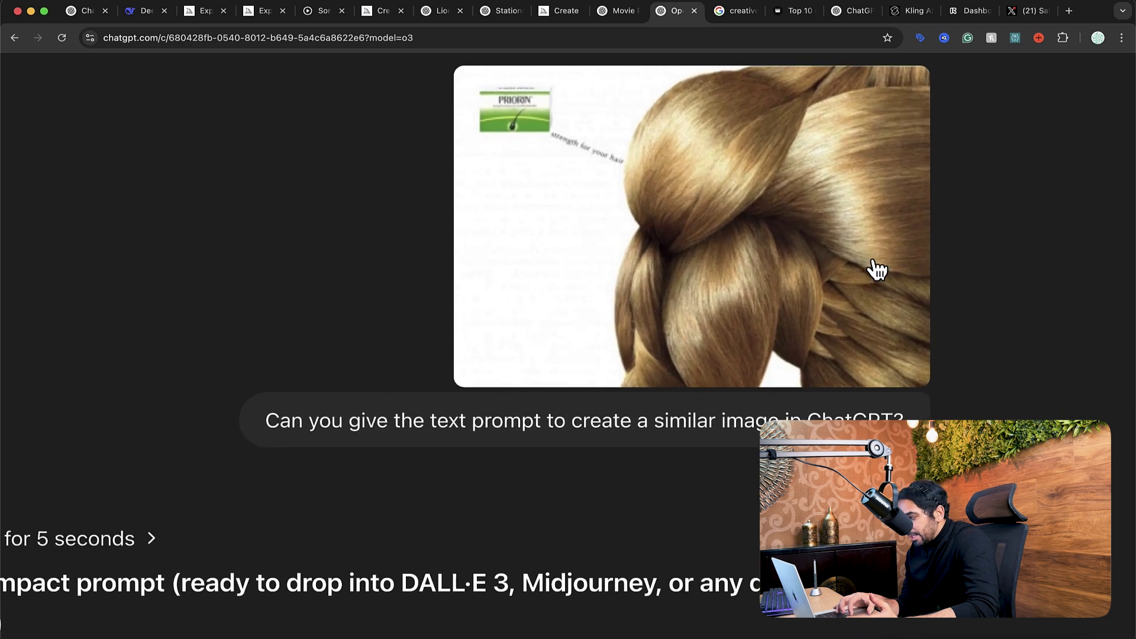
{"action": "scroll", "coordinate": [876, 269], "scroll_direction": "down", "scroll_amount": 5}
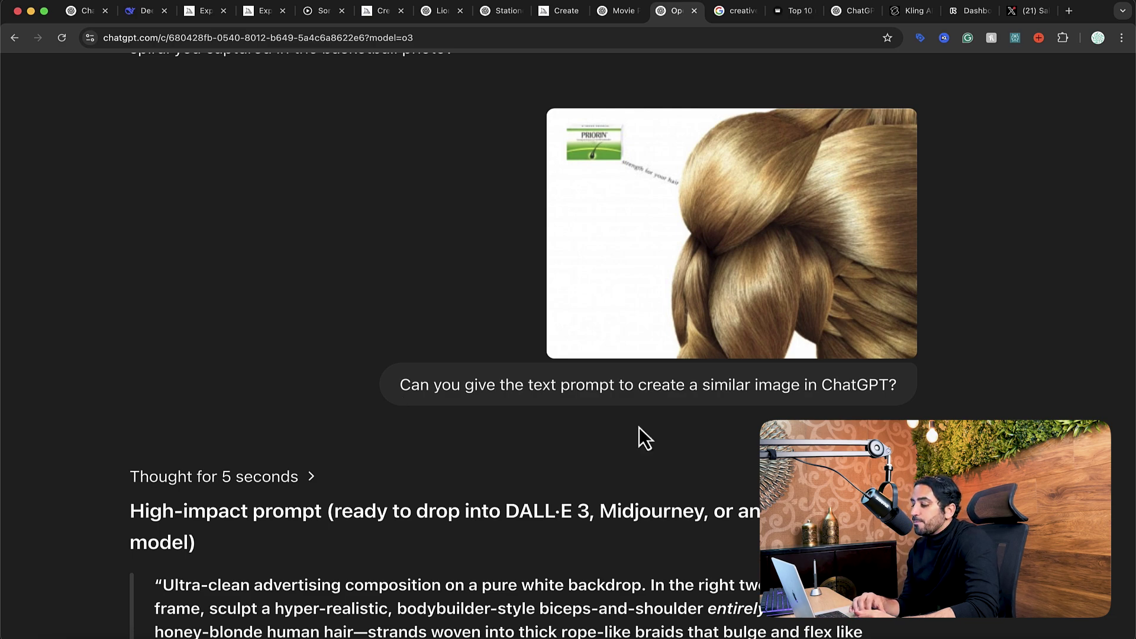
- Read ChatGPT's high-impact Priorin ad prompt, its step-by-step logic and the two alternative flavour prompts
{"action": "key", "text": "super+minus"}
{"action": "scroll", "coordinate": [639, 437], "scroll_direction": "down", "scroll_amount": 4}
{"action": "key", "text": "super+minus"}
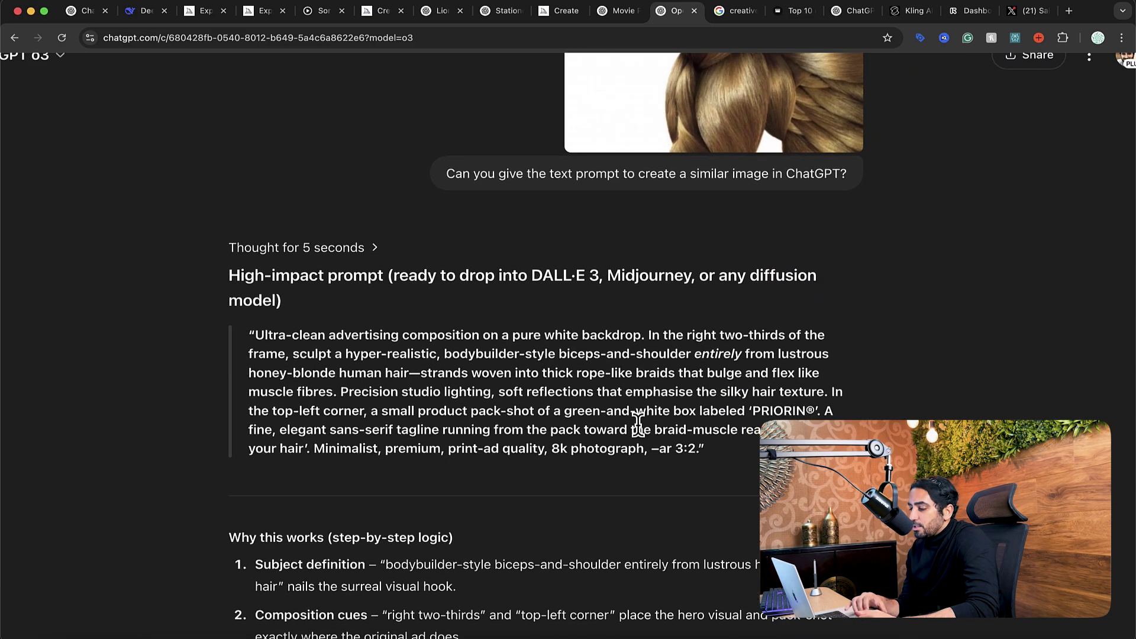
{"action": "scroll", "coordinate": [258, 337], "scroll_direction": "down", "scroll_amount": 2}
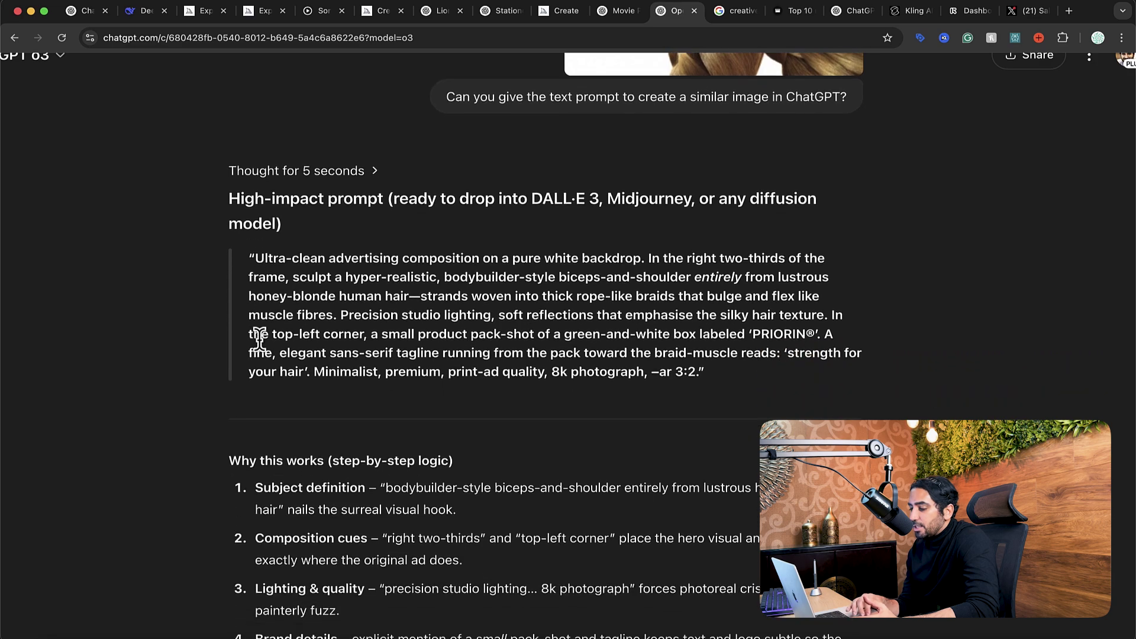
{"action": "scroll", "coordinate": [616, 373], "scroll_direction": "down", "scroll_amount": 15}
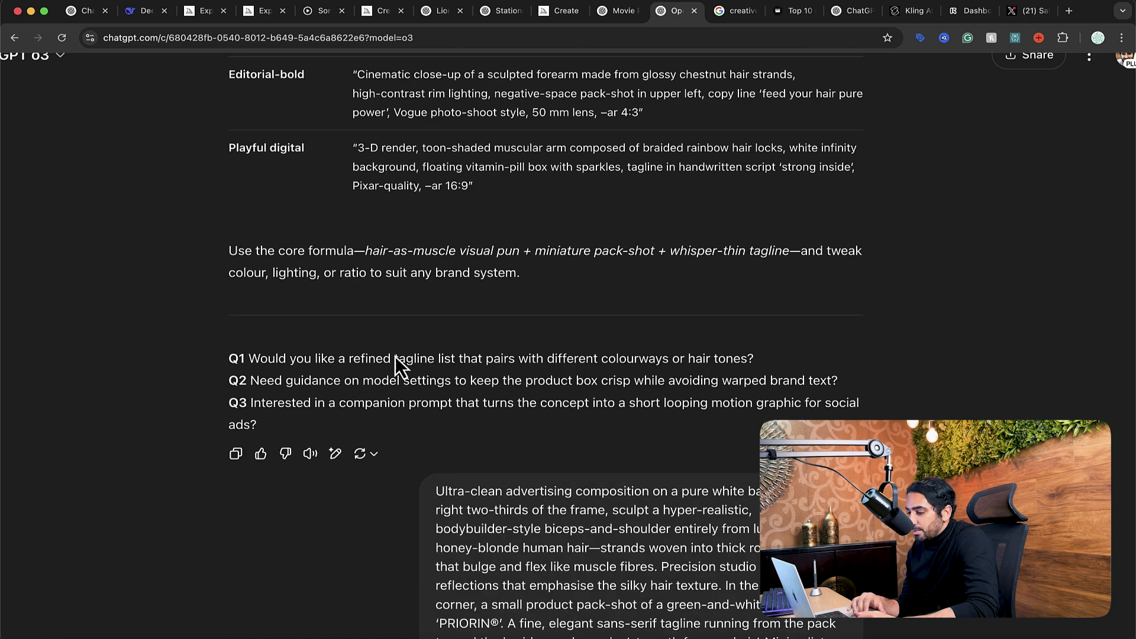
- Review the submitted Priorin prompt and compare ChatGPT's generated braided-arm image with the original ad
{"action": "scroll", "coordinate": [719, 289], "scroll_direction": "down", "scroll_amount": 5}
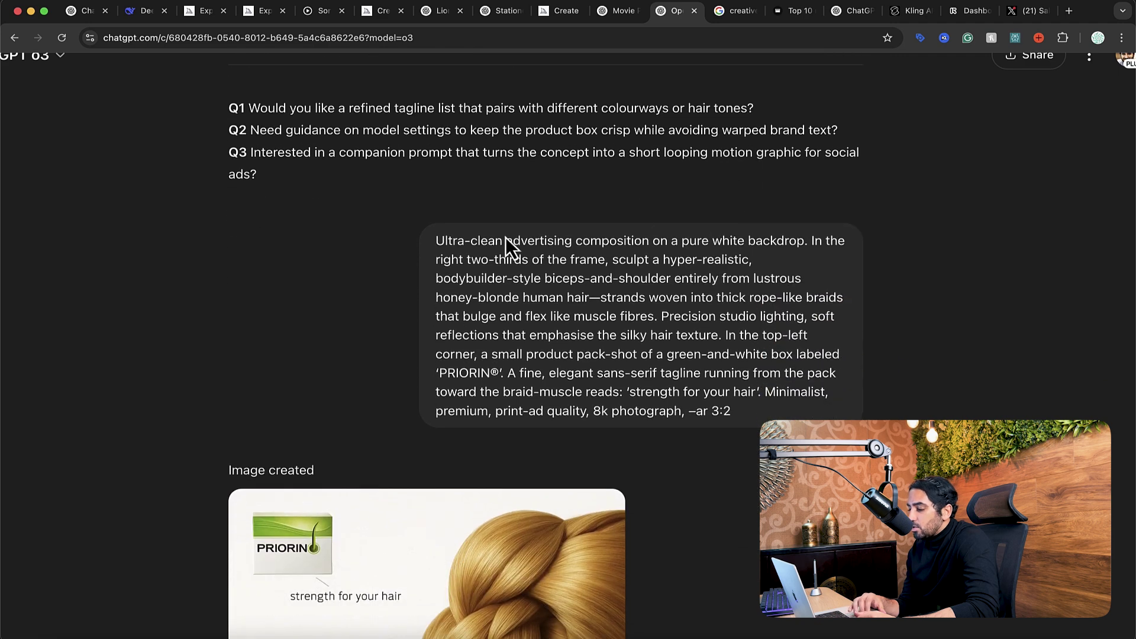
{"action": "scroll", "coordinate": [680, 335], "scroll_direction": "down", "scroll_amount": 6}
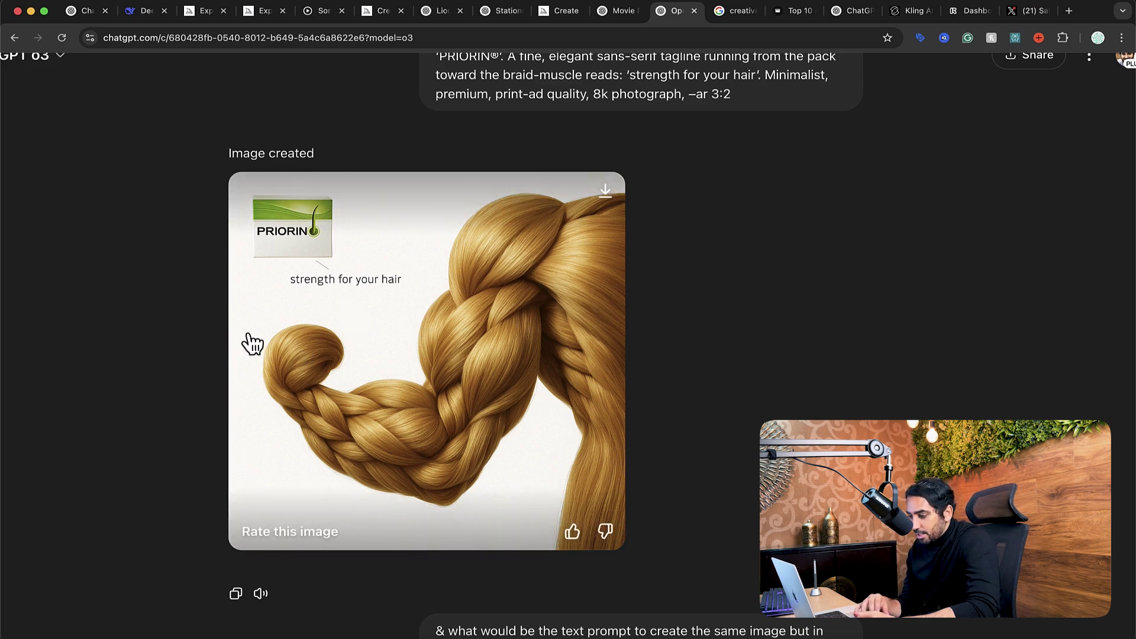
{"action": "scroll", "coordinate": [780, 248], "scroll_direction": "down", "scroll_amount": 15}
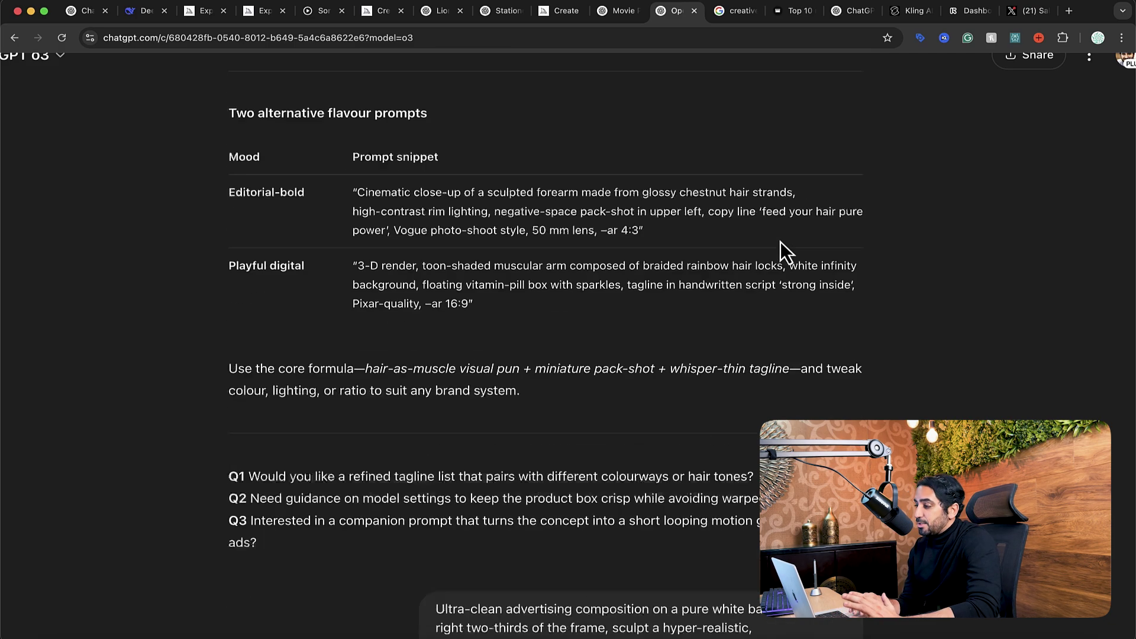
{"action": "scroll", "coordinate": [780, 241], "scroll_direction": "up", "scroll_amount": 20}
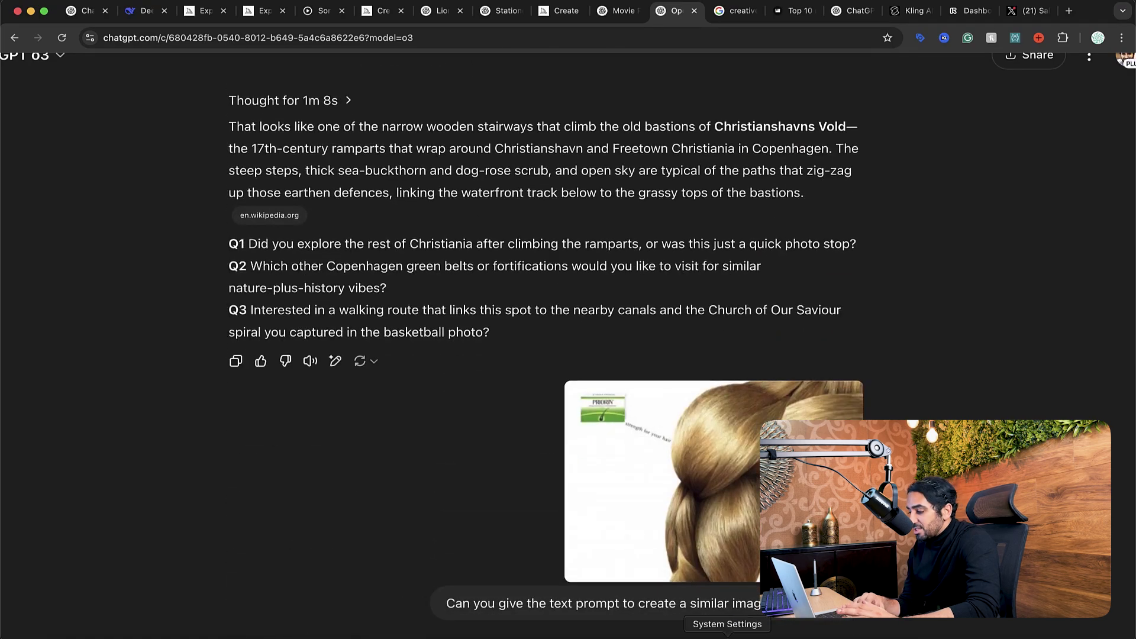
{"action": "scroll", "coordinate": [545, 343], "scroll_direction": "down", "scroll_amount": 20}
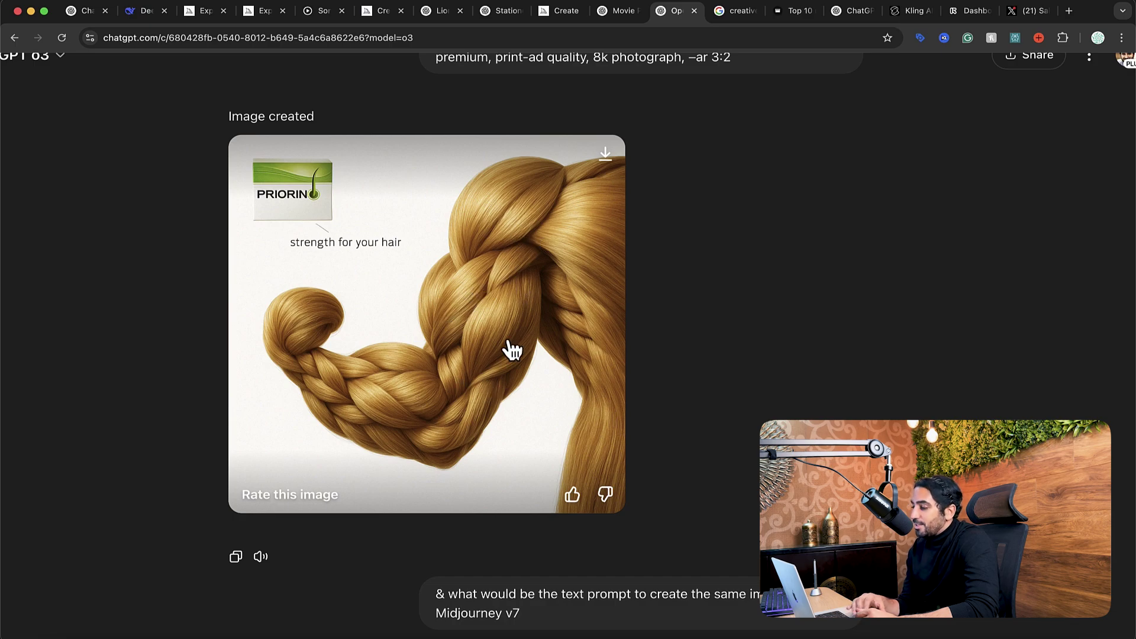
- Recheck the original Priorin ad further up the conversation against ChatGPT's generated hair-arm image
{"action": "scroll", "coordinate": [509, 348], "scroll_direction": "down", "scroll_amount": 10}
{"action": "scroll", "coordinate": [507, 342], "scroll_direction": "up", "scroll_amount": 15}
{"action": "scroll", "coordinate": [507, 342], "scroll_direction": "down", "scroll_amount": 2}
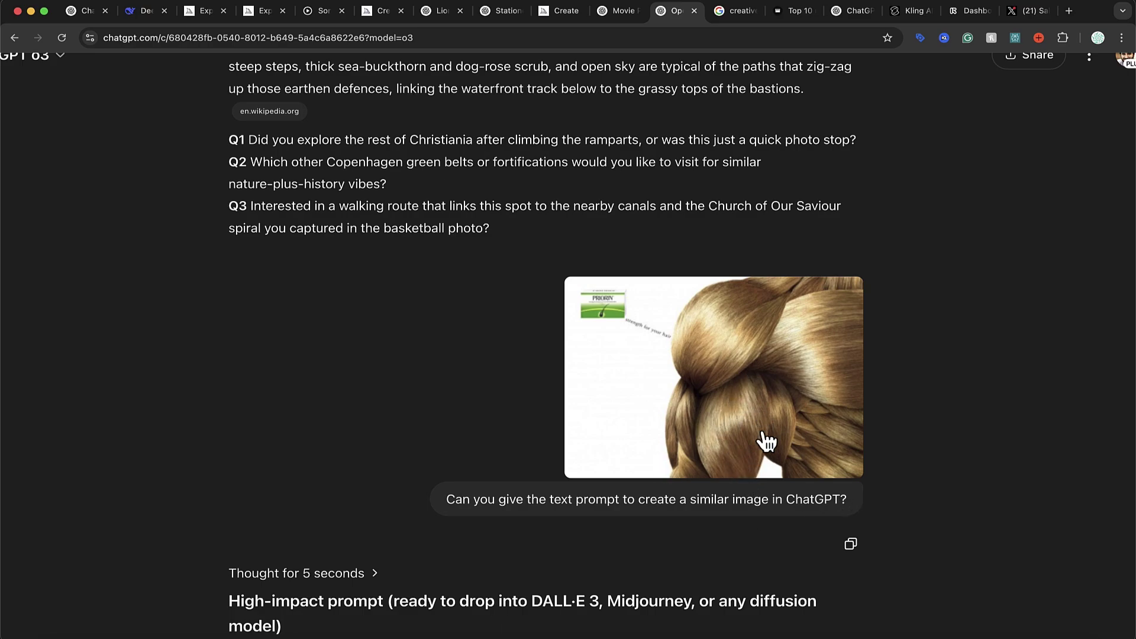
{"action": "scroll", "coordinate": [660, 374], "scroll_direction": "down", "scroll_amount": 20}
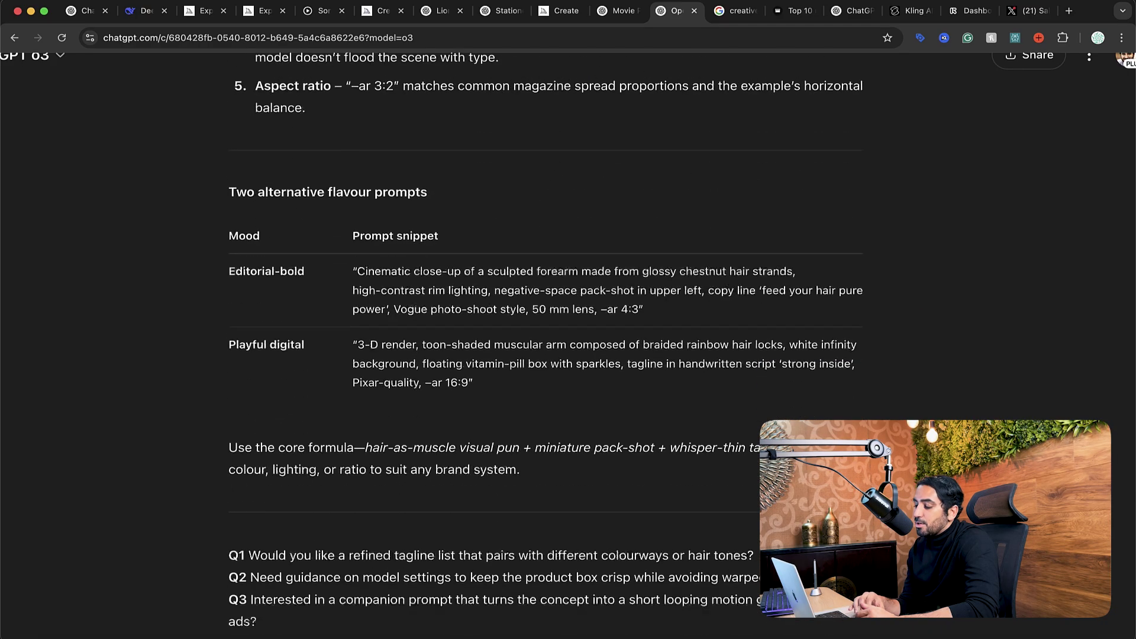
{"action": "scroll", "coordinate": [544, 343], "scroll_direction": "down", "scroll_amount": 5}
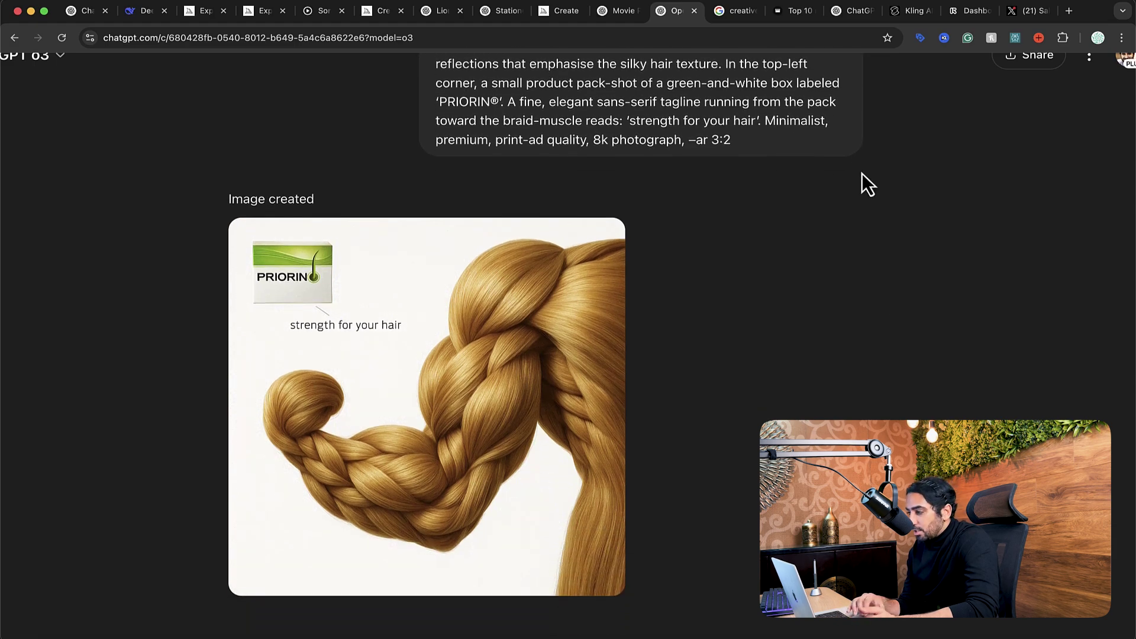
- Switch to Midjourney and examine its Priorin bodybuilder and hair-arm images along with the v 7 prompt behind them
{"action": "left_click", "coordinate": [378, 13]}
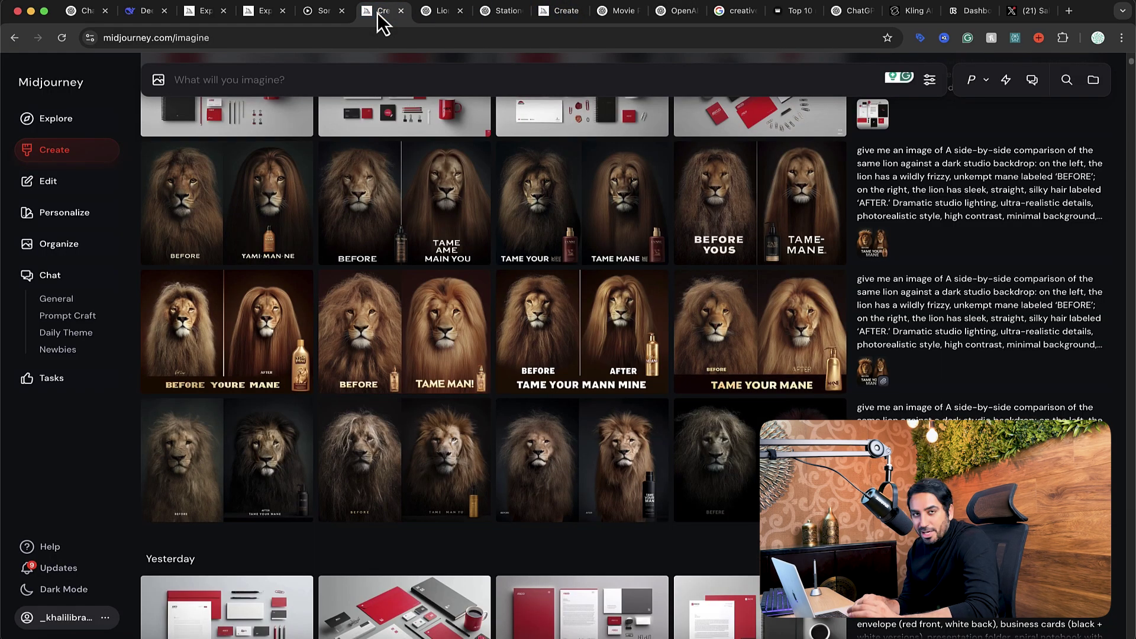
{"action": "scroll", "coordinate": [632, 283], "scroll_direction": "up", "scroll_amount": 10}
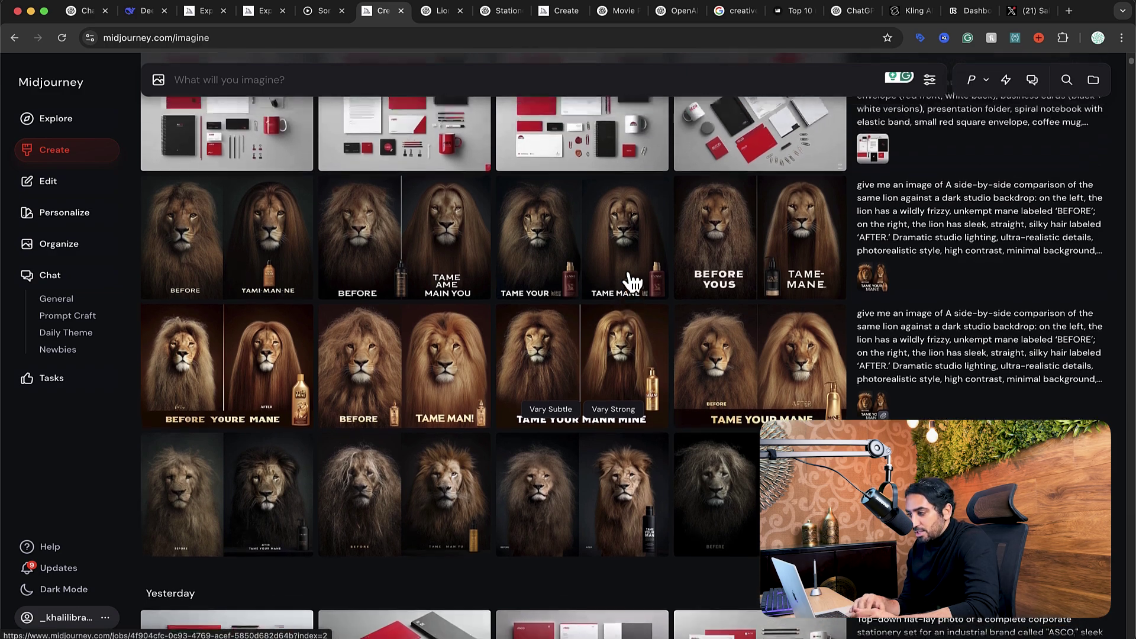
{"action": "scroll", "coordinate": [632, 283], "scroll_direction": "down", "scroll_amount": 2}
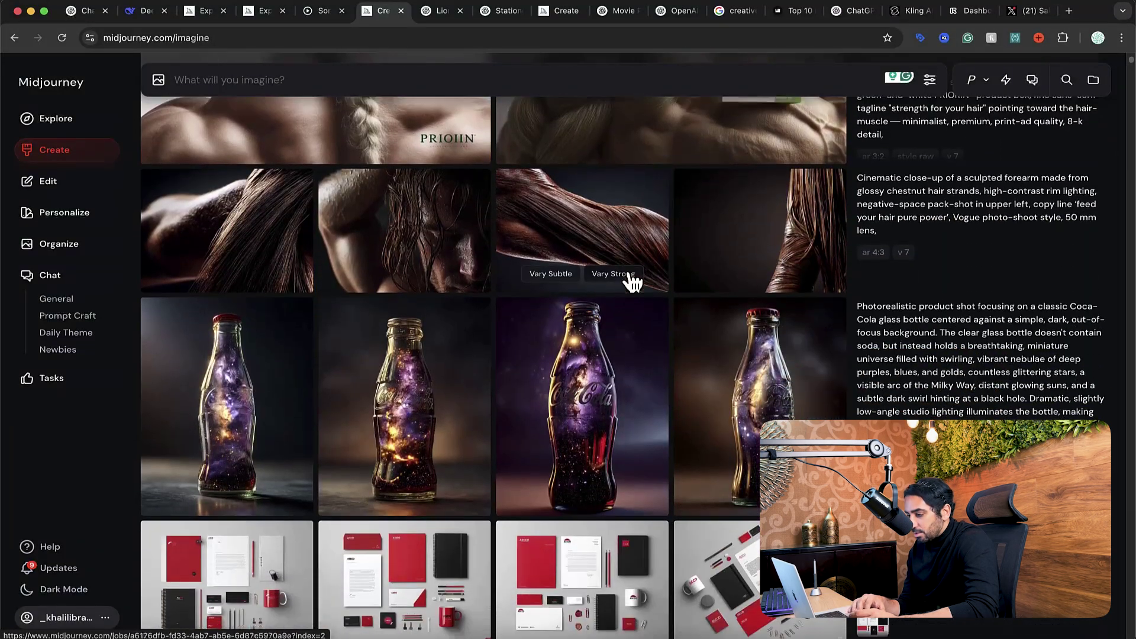
{"action": "scroll", "coordinate": [631, 283], "scroll_direction": "up", "scroll_amount": 2}
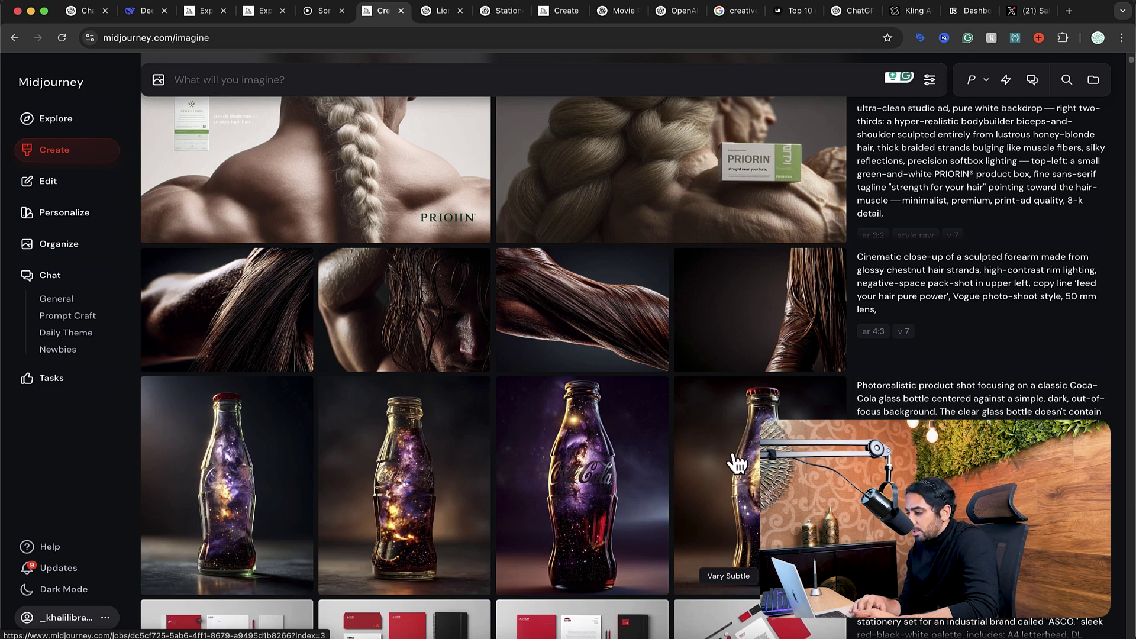
{"action": "scroll", "coordinate": [736, 463], "scroll_direction": "up", "scroll_amount": 2}
{"action": "scroll", "coordinate": [545, 381], "scroll_direction": "up", "scroll_amount": 2}
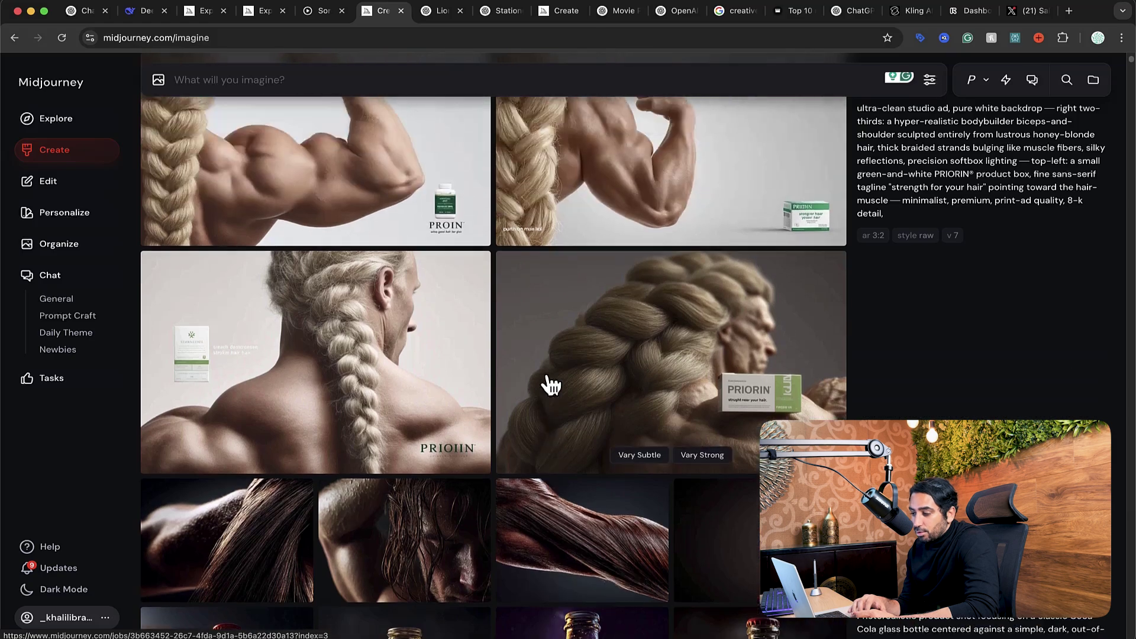
{"action": "scroll", "coordinate": [552, 385], "scroll_direction": "up", "scroll_amount": 1}
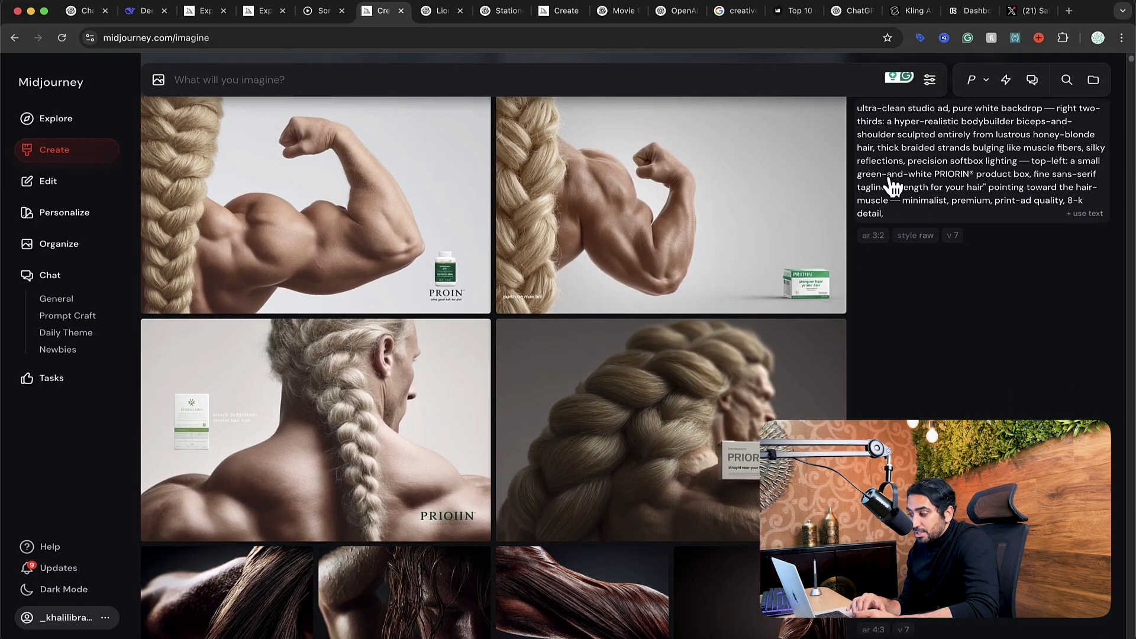
{"action": "left_click_drag", "start_coordinate": [893, 186], "coordinate": [886, 207]}
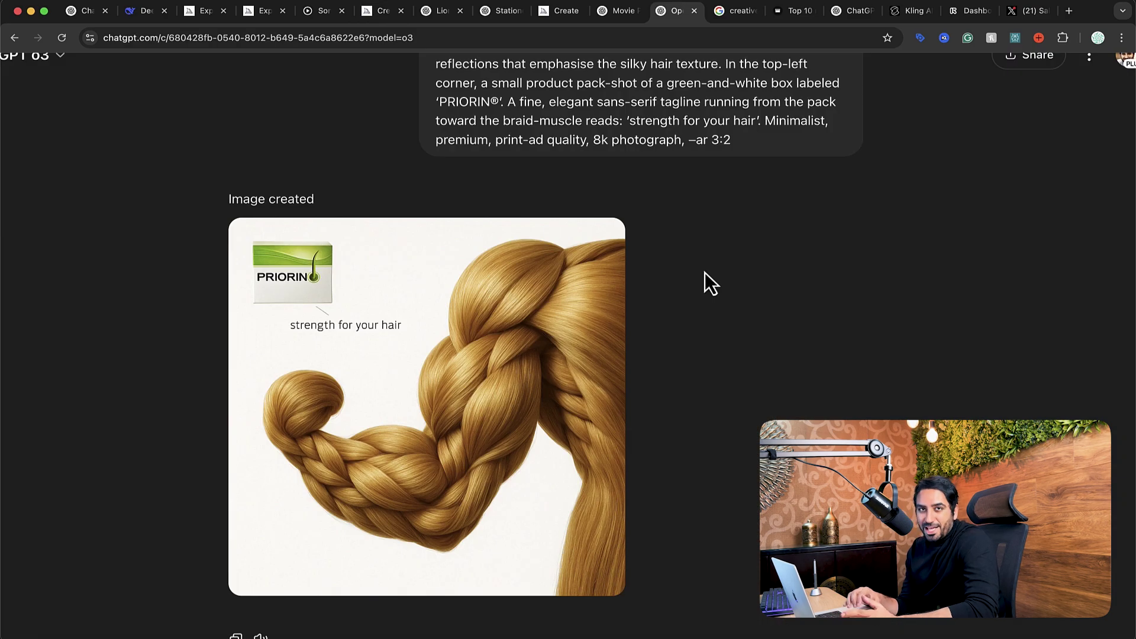
- Find the Samsung frozen-mammoth ad in the ChatGPT o3 conversation and view its original in Google Images and the top 10 print ads article
{"action": "scroll", "coordinate": [704, 272], "scroll_direction": "down", "scroll_amount": 20}
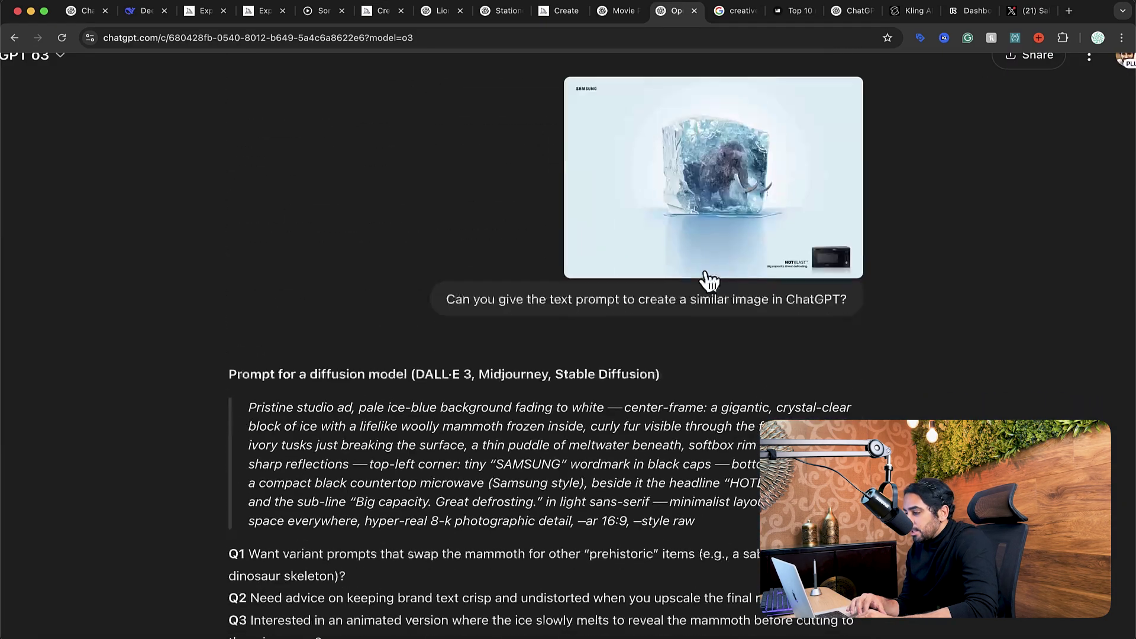
{"action": "scroll", "coordinate": [705, 272], "scroll_direction": "up", "scroll_amount": 4}
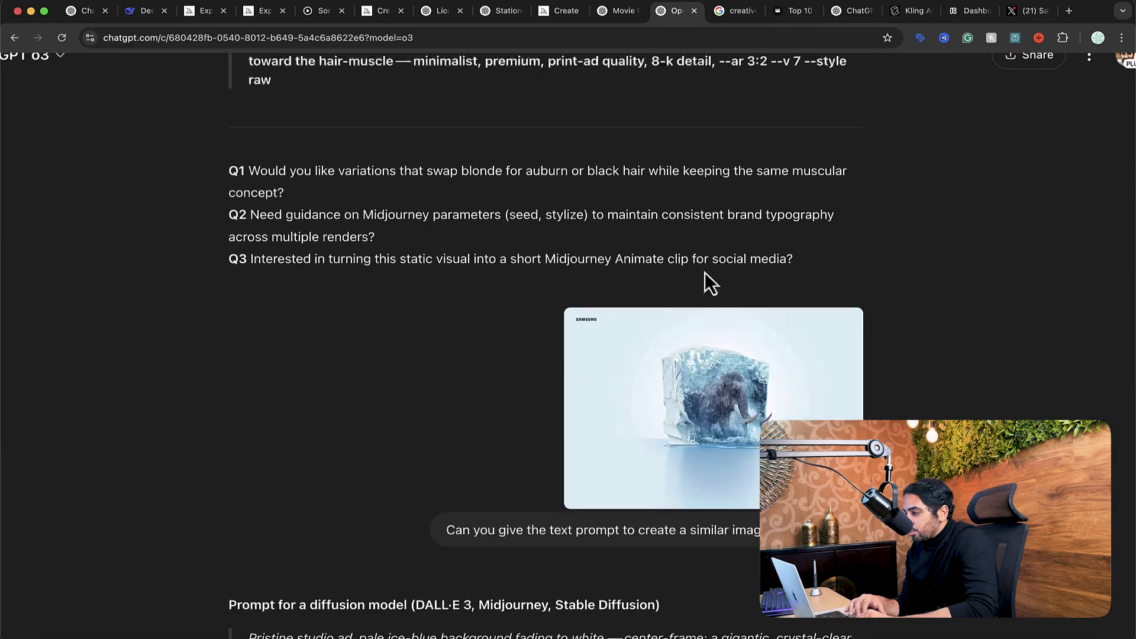
{"action": "left_click", "coordinate": [729, 10]}
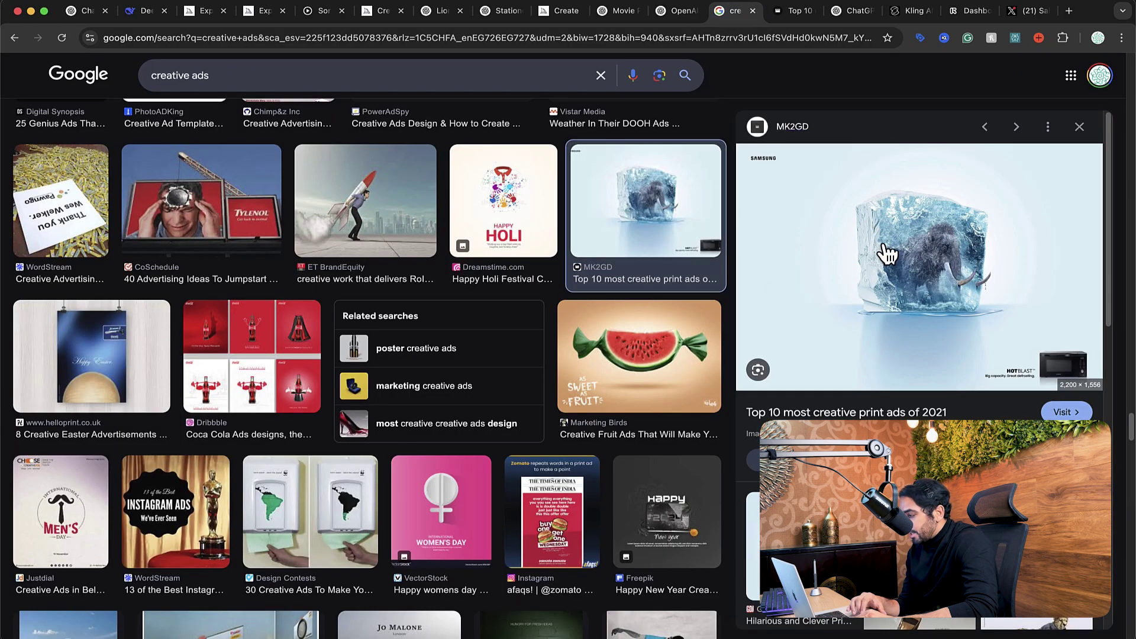
{"action": "left_click", "coordinate": [788, 15]}
{"action": "scroll", "coordinate": [542, 273], "scroll_direction": "up", "scroll_amount": 5}
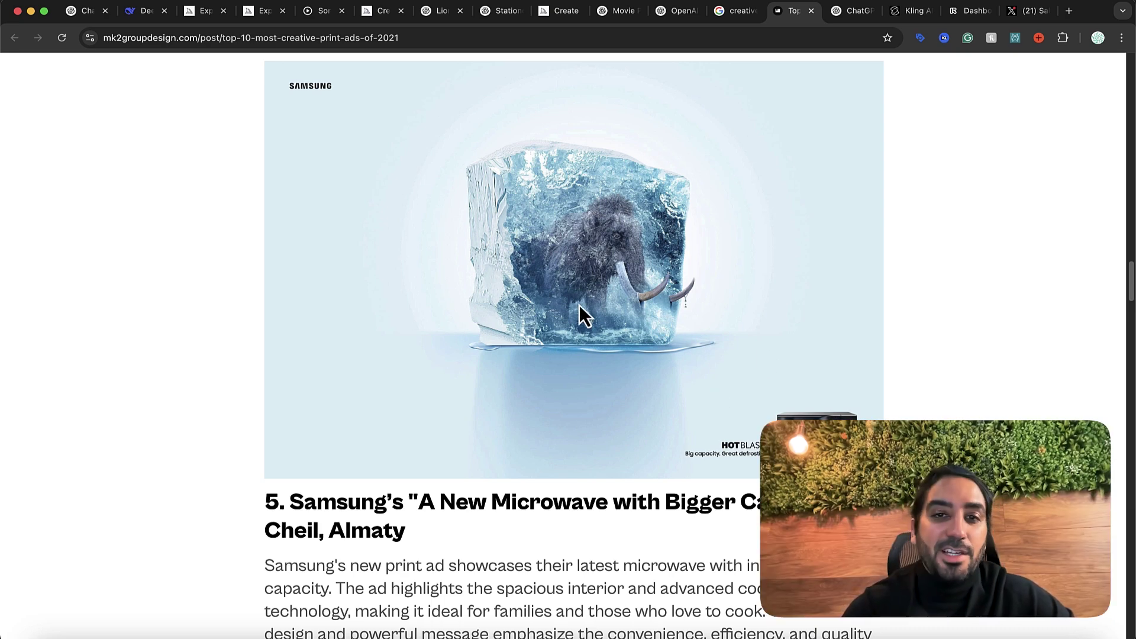
{"action": "scroll", "coordinate": [580, 306], "scroll_direction": "up", "scroll_amount": 1}
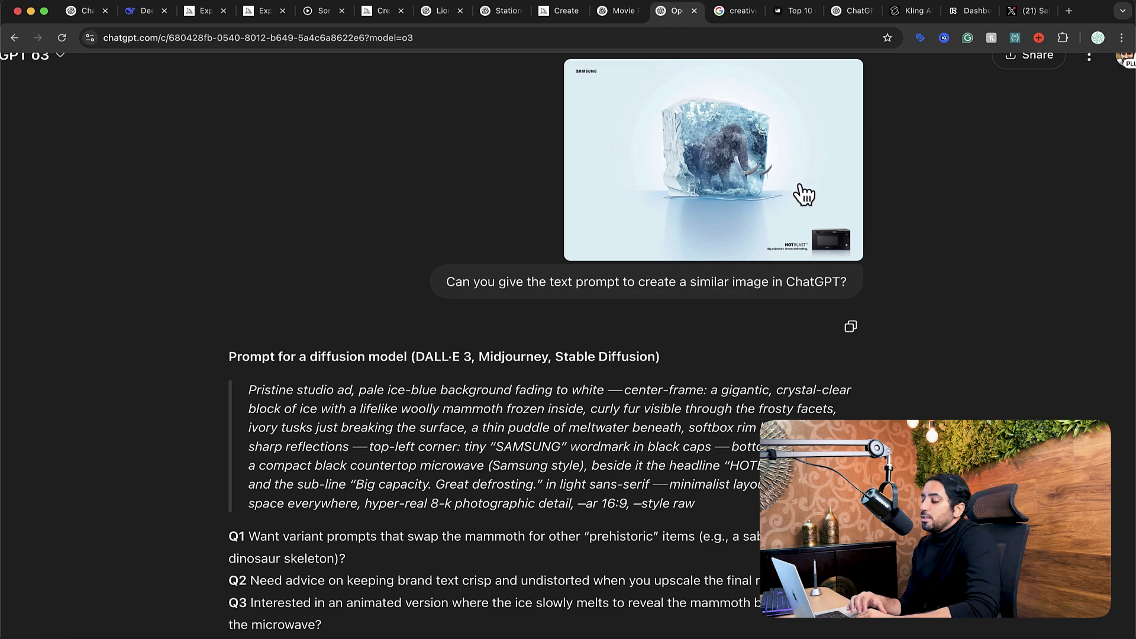
- Read ChatGPT's Samsung HOTBLAST prompt and compare its generated mammoth ad with Midjourney's frozen-mammoth variations
{"action": "key", "text": "Return"}
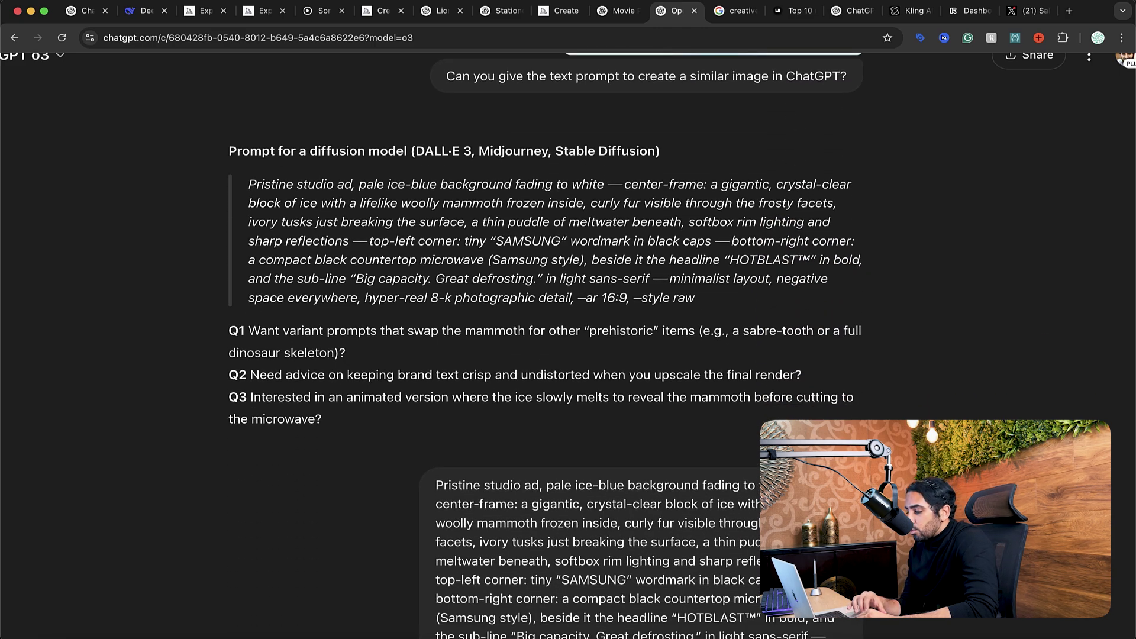
{"action": "scroll", "coordinate": [284, 411], "scroll_direction": "down", "scroll_amount": 10}
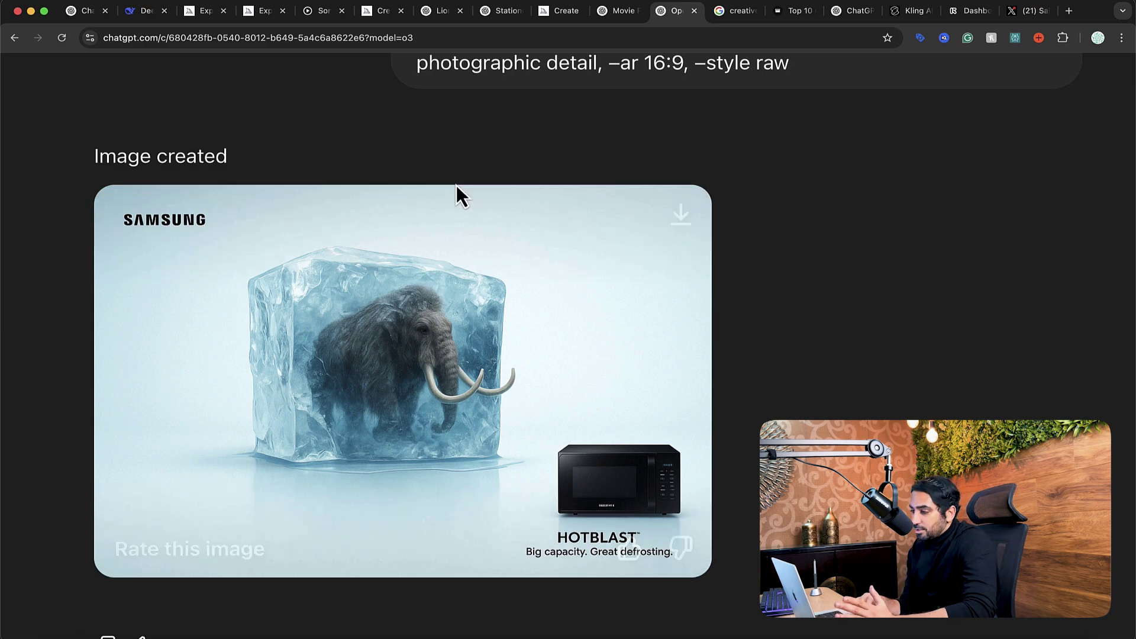
{"action": "left_click", "coordinate": [373, 11]}
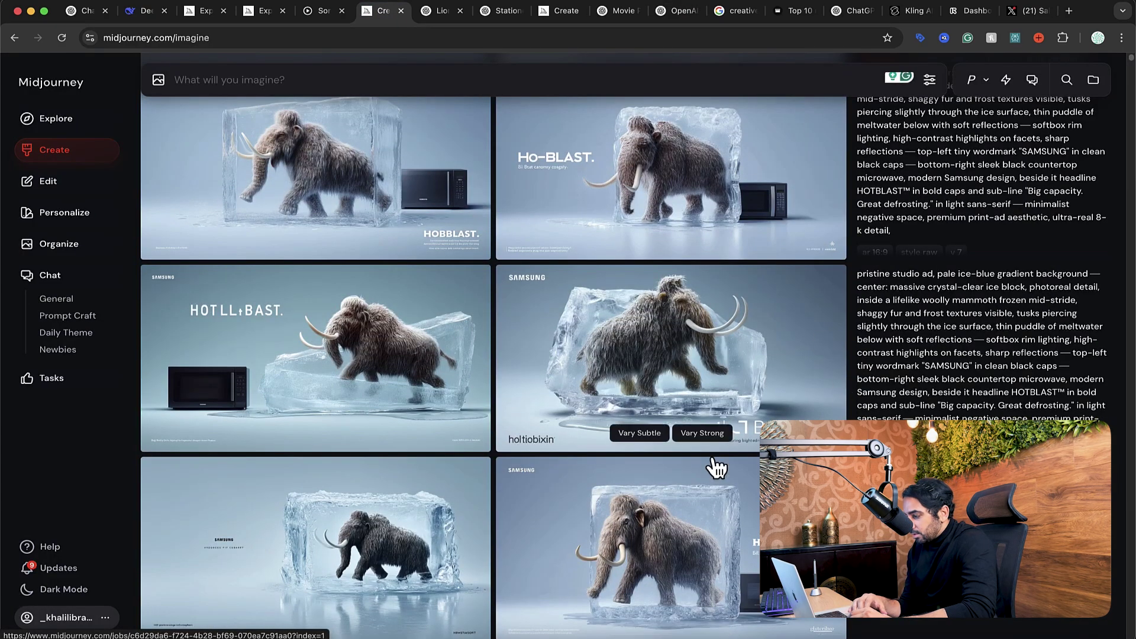
{"action": "scroll", "coordinate": [716, 467], "scroll_direction": "down", "scroll_amount": 1}
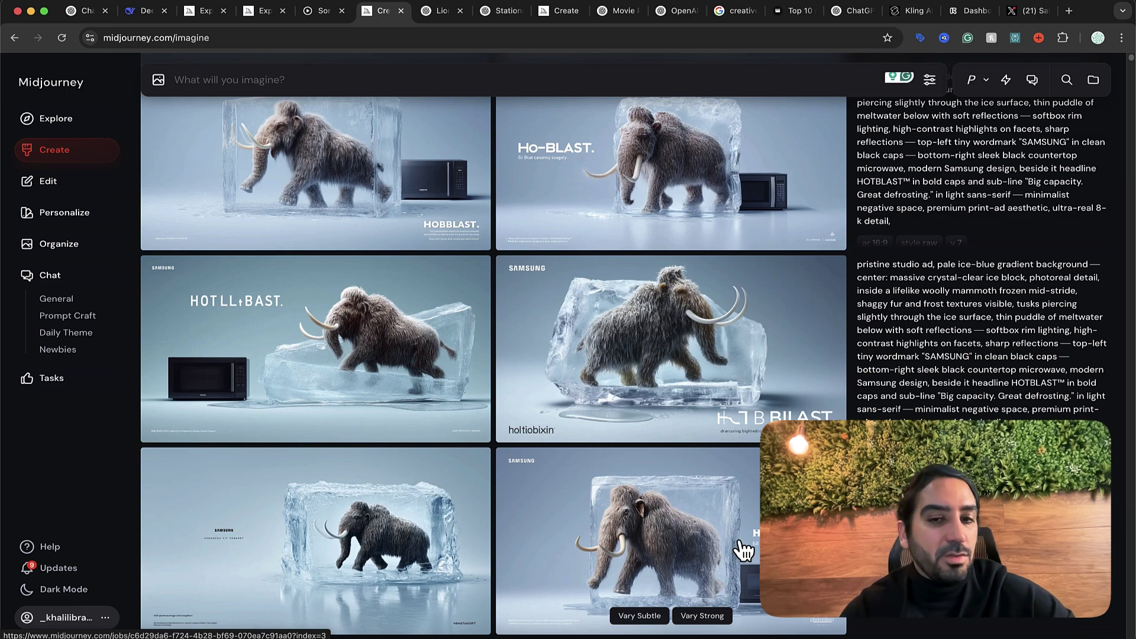
{"action": "scroll", "coordinate": [742, 551], "scroll_direction": "up", "scroll_amount": 5}
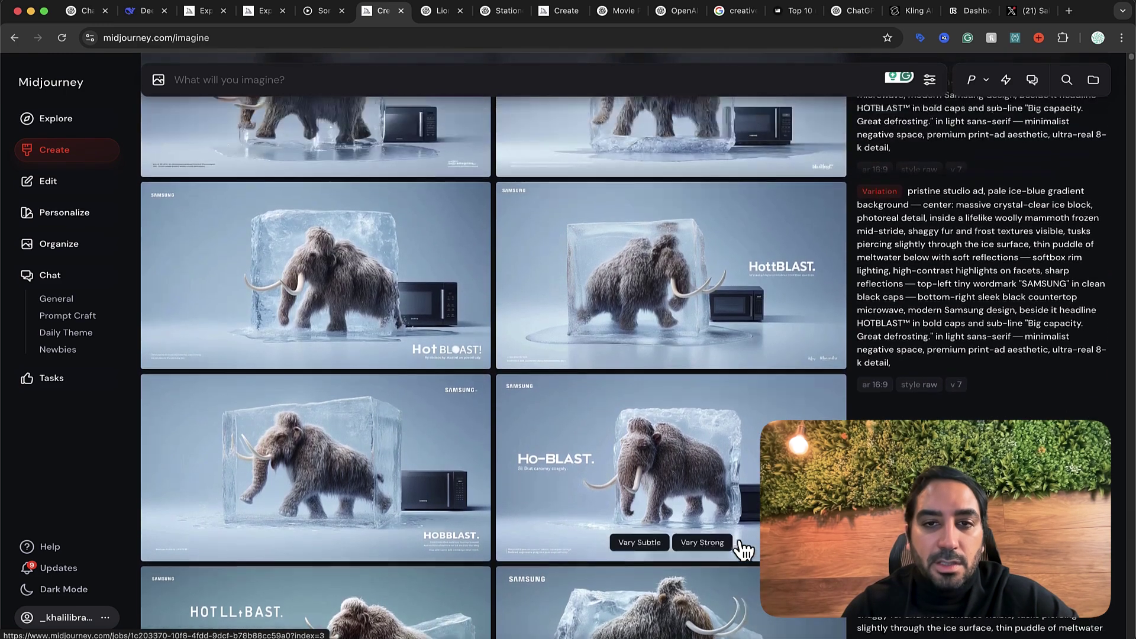
{"action": "scroll", "coordinate": [662, 222], "scroll_direction": "up", "scroll_amount": 10}
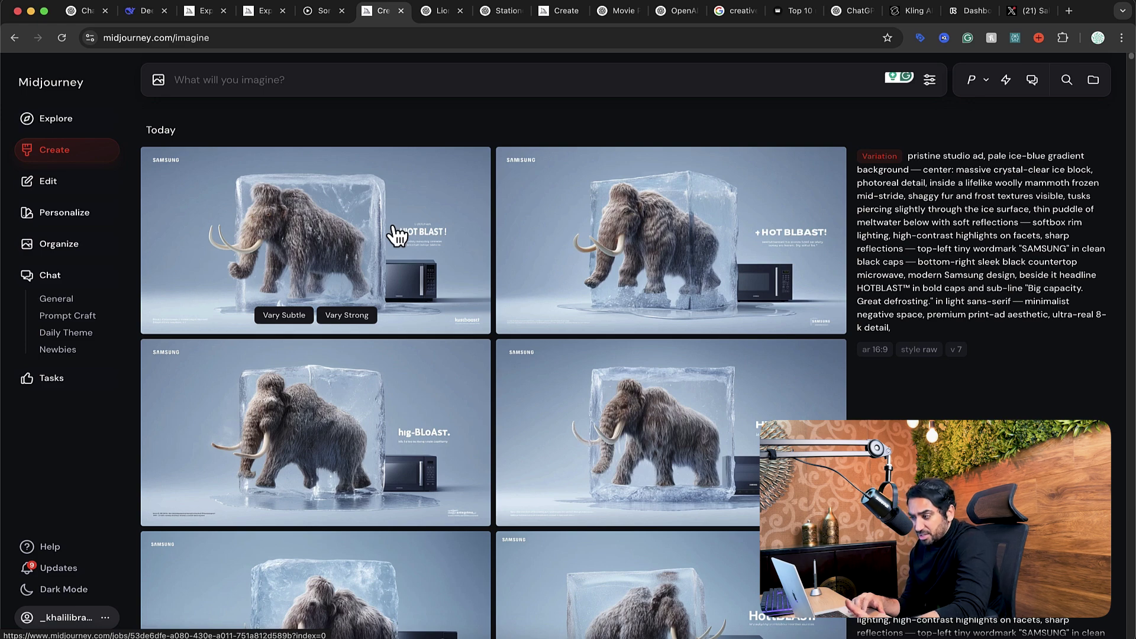
- Examine ChatGPT's Samsung mammoth ad up close and check it against Midjourney's newest variations again
{"action": "left_click", "coordinate": [680, 19]}
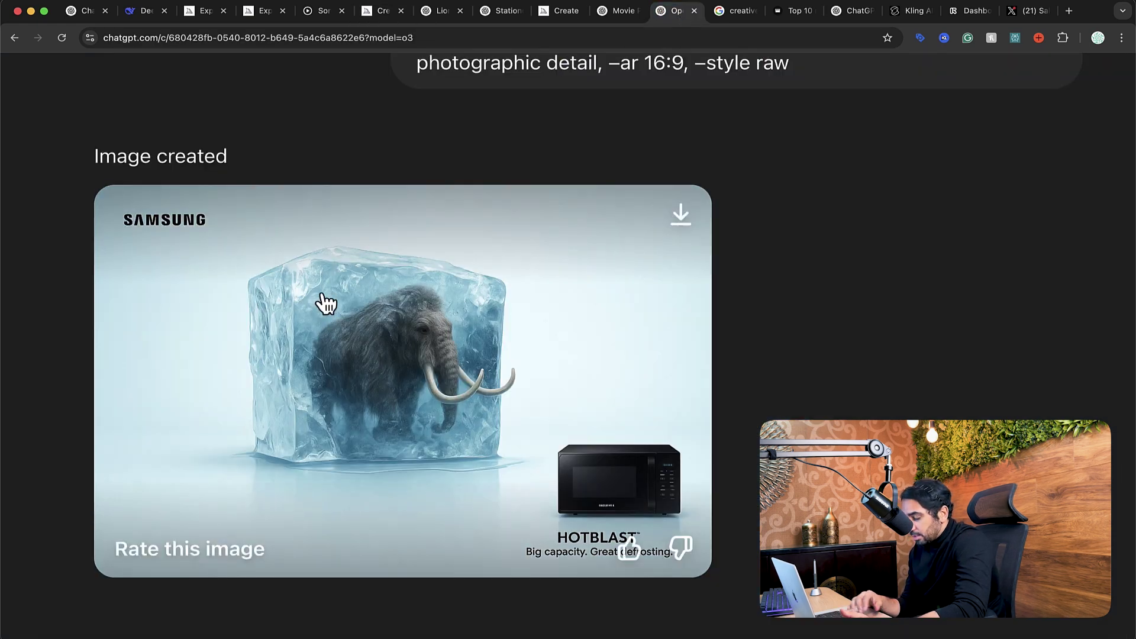
{"action": "scroll", "coordinate": [322, 293], "scroll_direction": "up", "scroll_amount": 5}
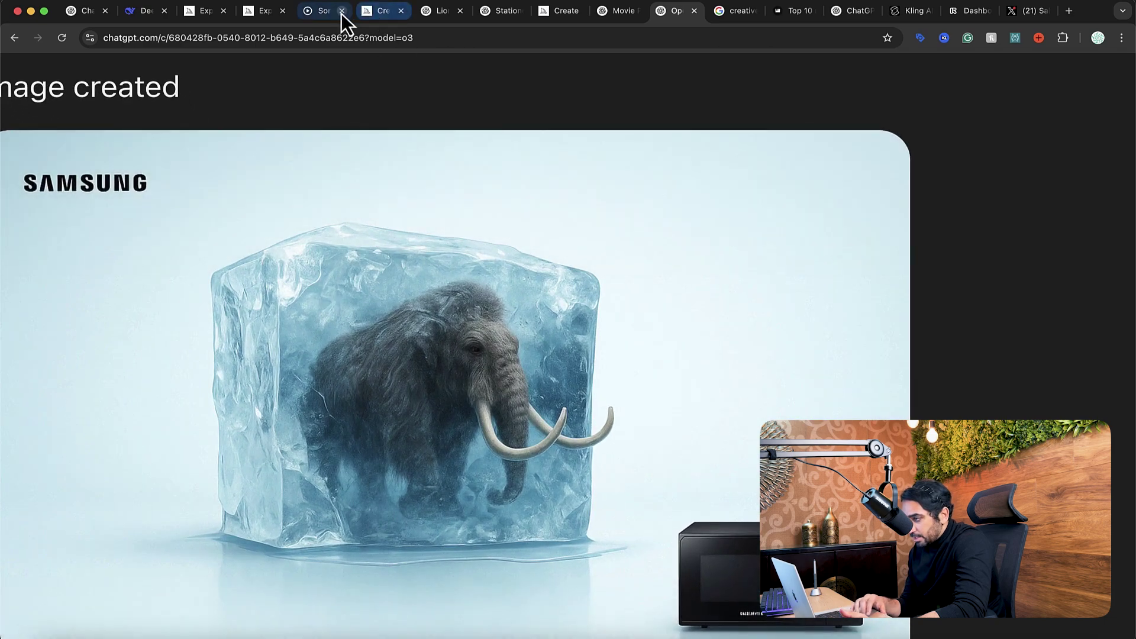
{"action": "left_click", "coordinate": [374, 13]}
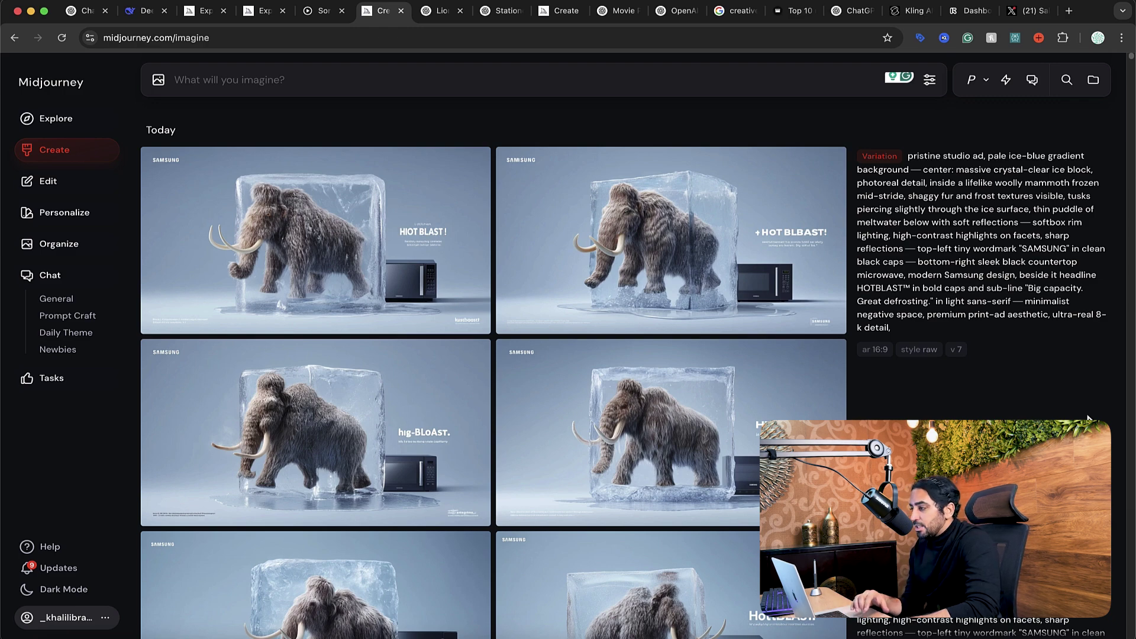
{"action": "mouse_move", "coordinate": [945, 204]}
- Review the WINDTALKERS movie poster and its prompt in the ChatGPT 4o Movie Poster Concept conversation
{"action": "left_click", "coordinate": [626, 17]}
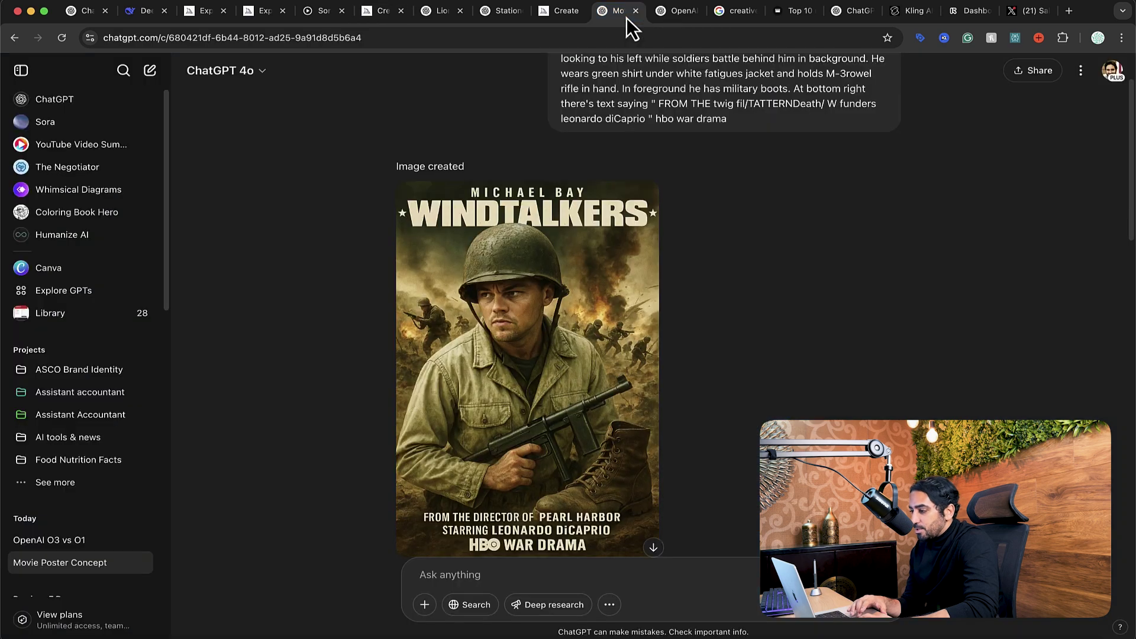
{"action": "scroll", "coordinate": [878, 356], "scroll_direction": "up", "scroll_amount": 2}
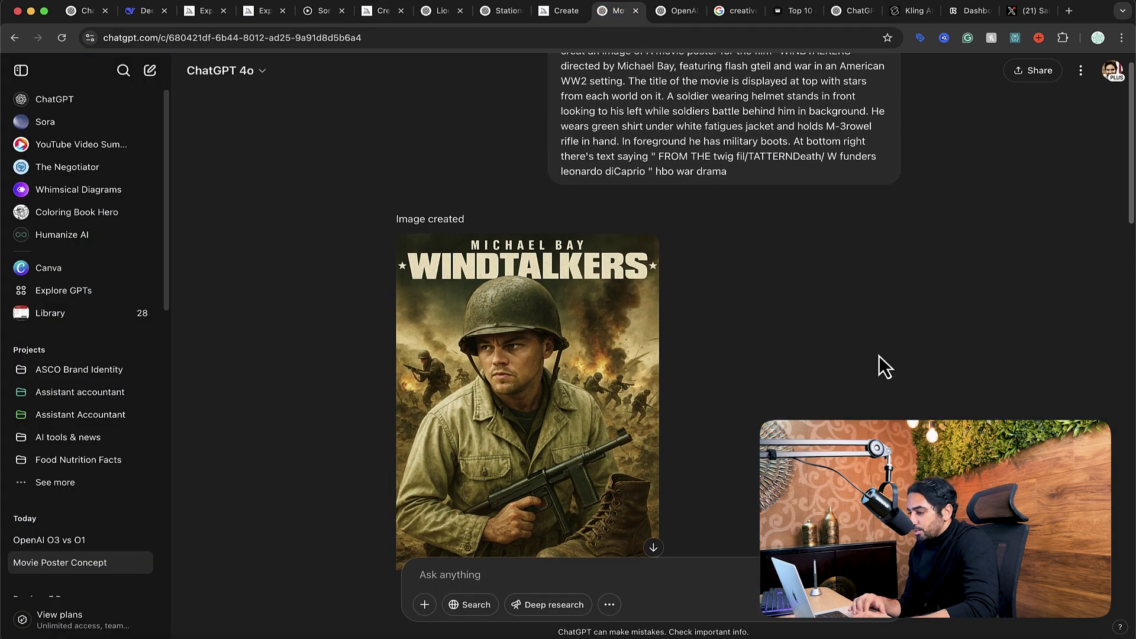
{"action": "scroll", "coordinate": [879, 356], "scroll_direction": "down", "scroll_amount": 3}
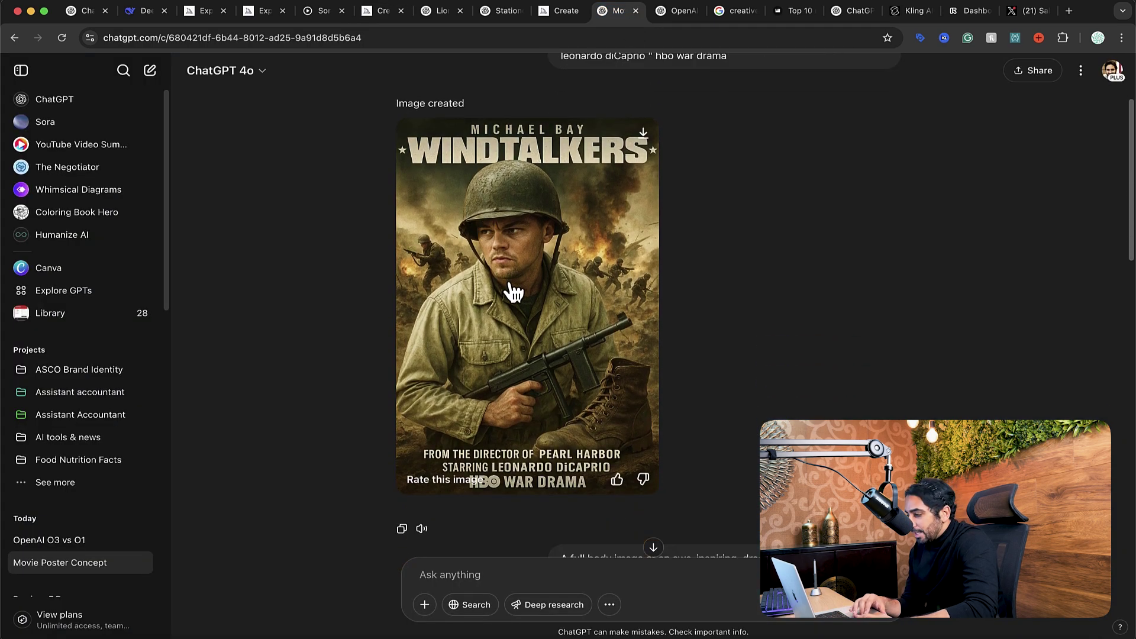
{"action": "scroll", "coordinate": [793, 268], "scroll_direction": "up", "scroll_amount": 1}
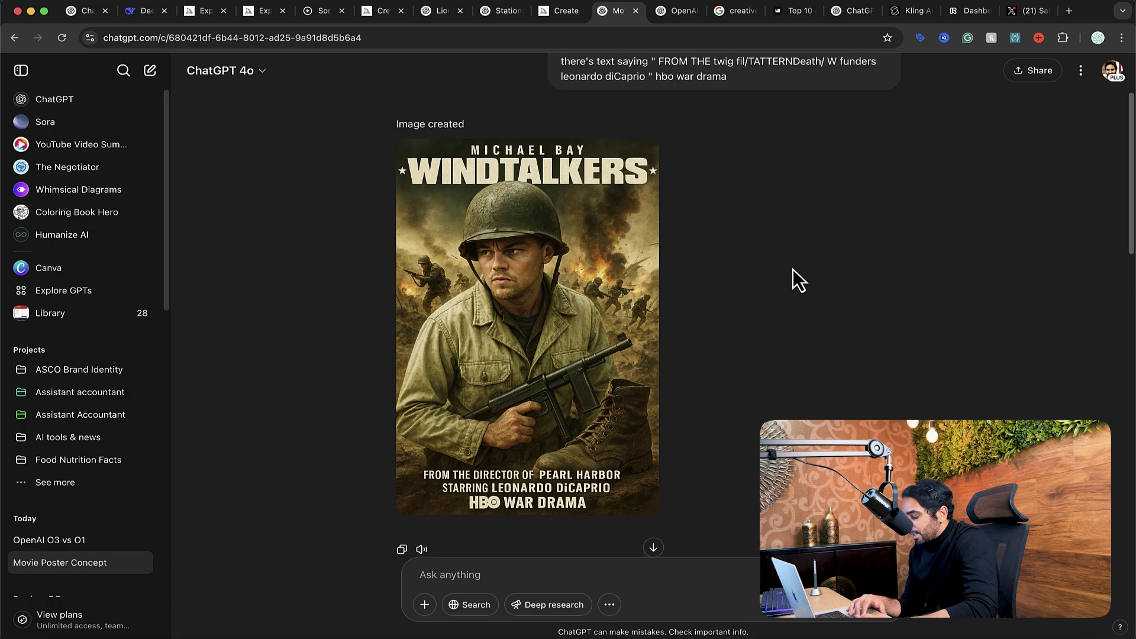
- Find the saved war movie poster under its prompt in Notes, examine it from title to bottom text, and return to ChatGPT
{"action": "left_click", "coordinate": [411, 636]}
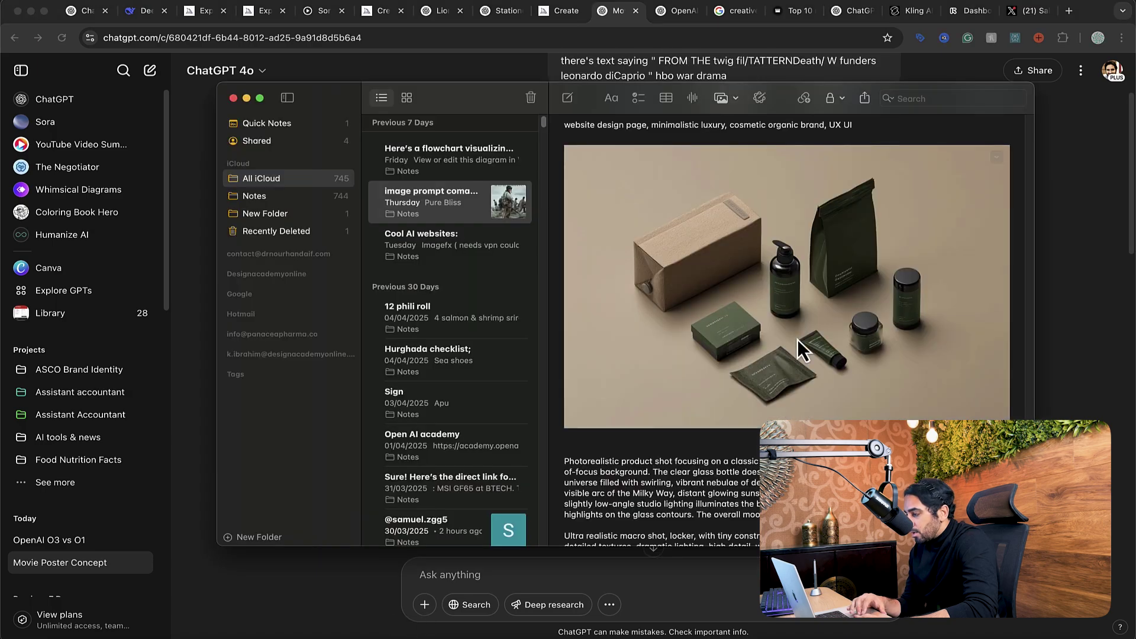
{"action": "scroll", "coordinate": [797, 339], "scroll_direction": "up", "scroll_amount": 15}
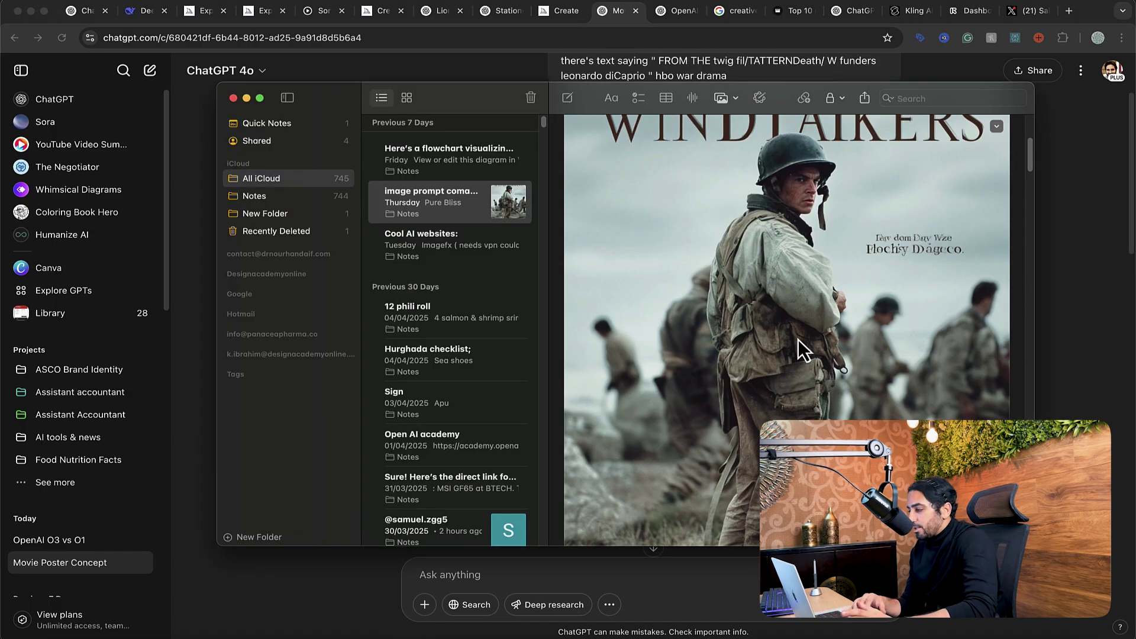
{"action": "scroll", "coordinate": [922, 304], "scroll_direction": "down", "scroll_amount": 5}
{"action": "scroll", "coordinate": [923, 297], "scroll_direction": "down", "scroll_amount": 2}
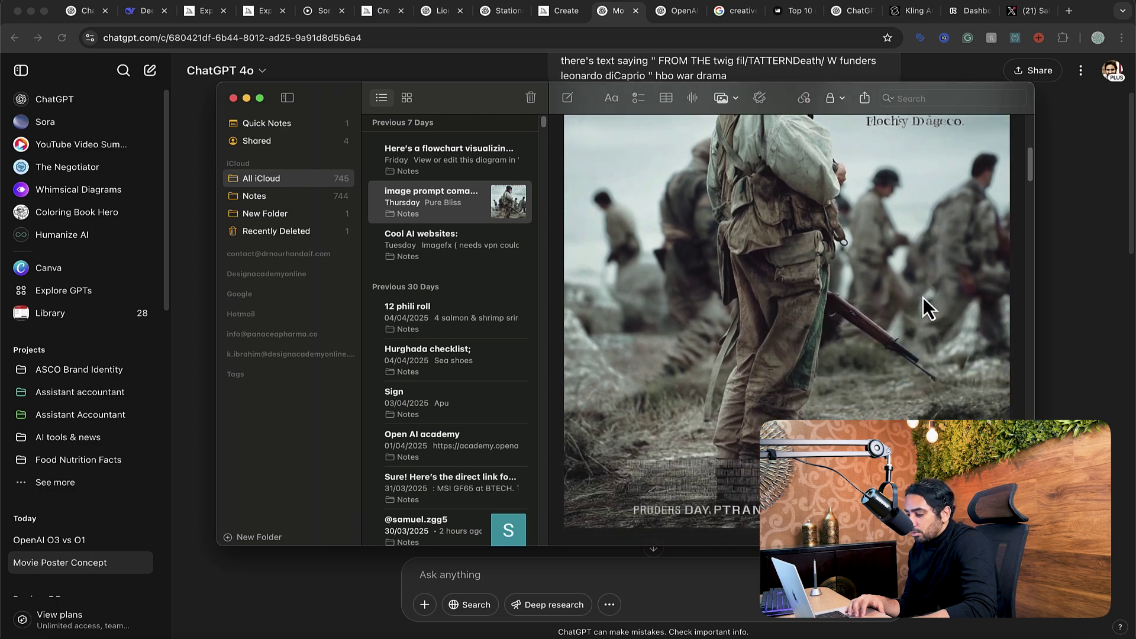
{"action": "scroll", "coordinate": [923, 297], "scroll_direction": "up", "scroll_amount": 8}
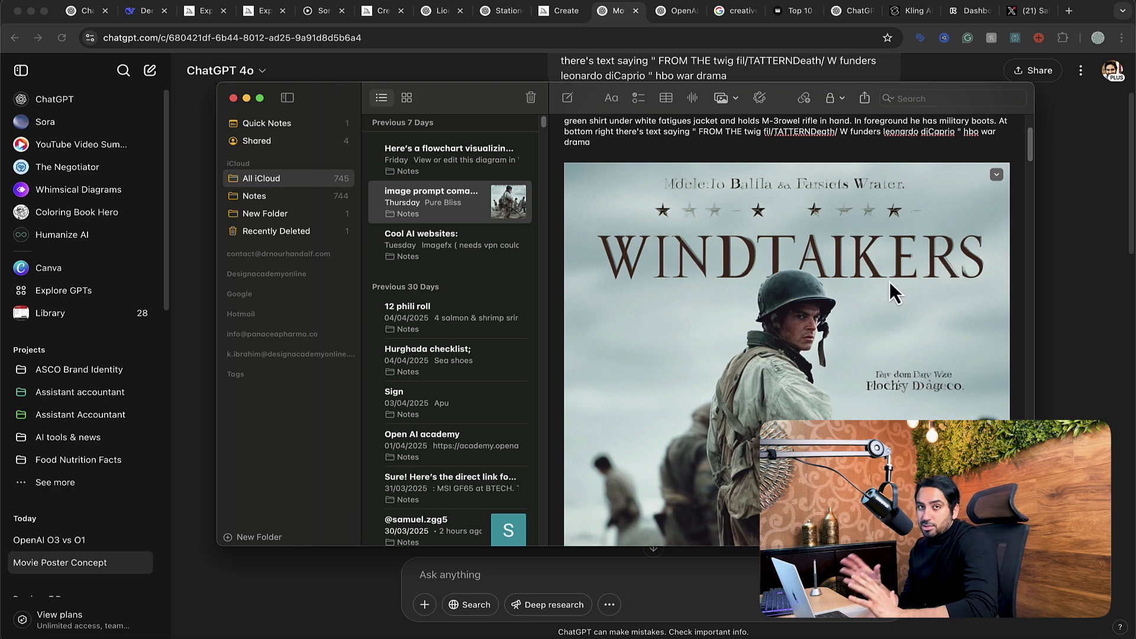
{"action": "left_click", "coordinate": [1070, 225]}
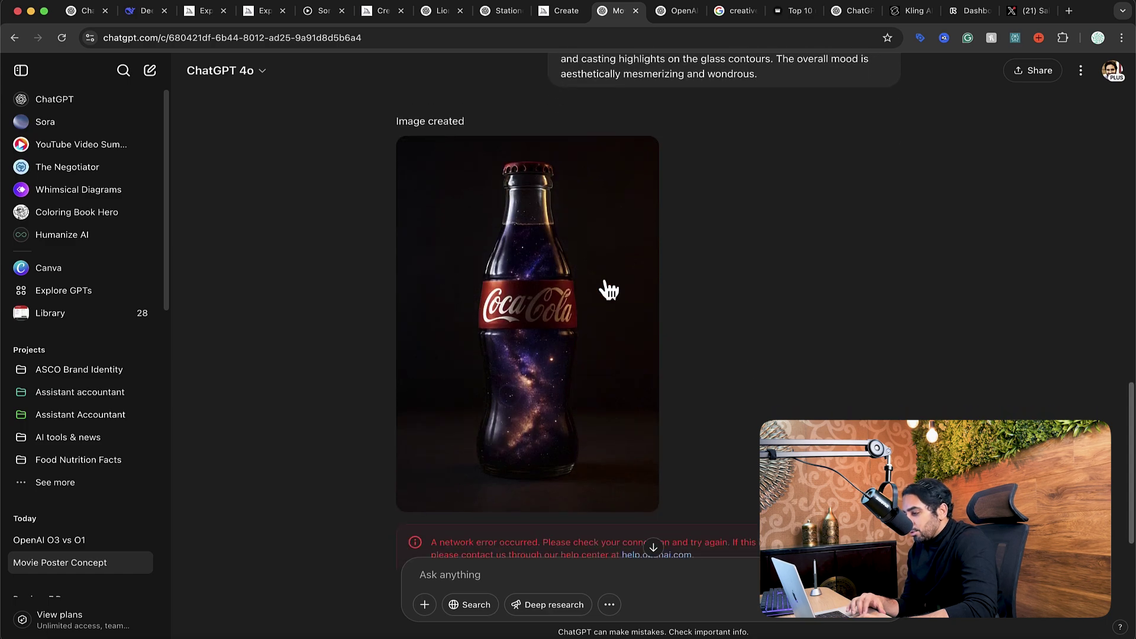
- Open Midjourney's purple galaxy-filled Coca-Cola bottle image at full size for comparison with ChatGPT's version
{"action": "left_click", "coordinate": [374, 10]}
{"action": "scroll", "coordinate": [626, 406], "scroll_direction": "down", "scroll_amount": 20}
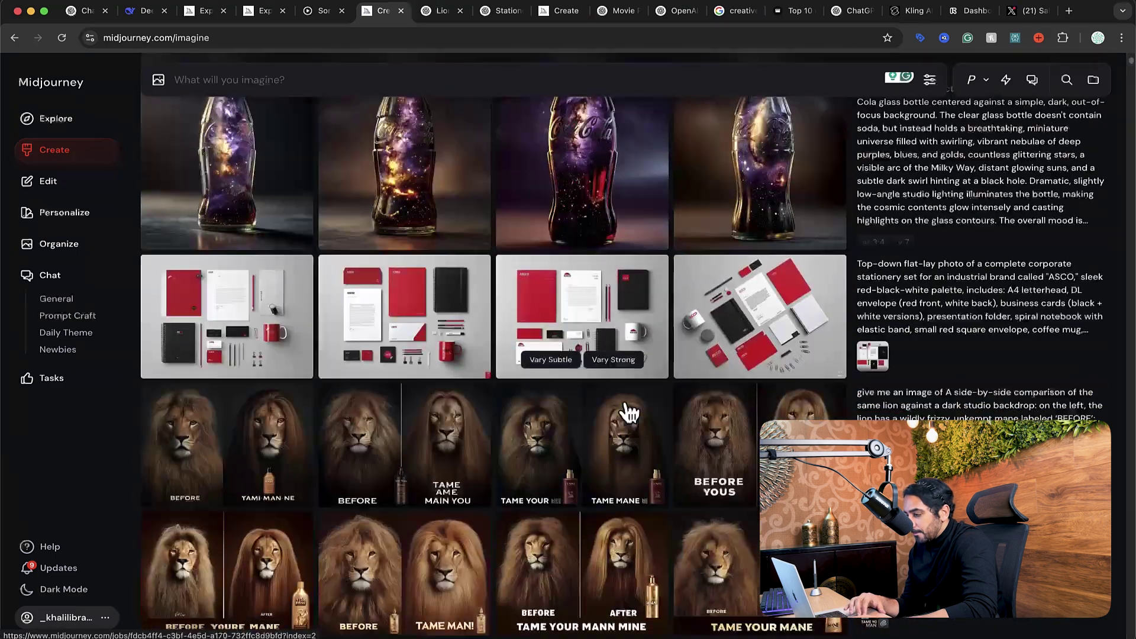
{"action": "left_click", "coordinate": [731, 177]}
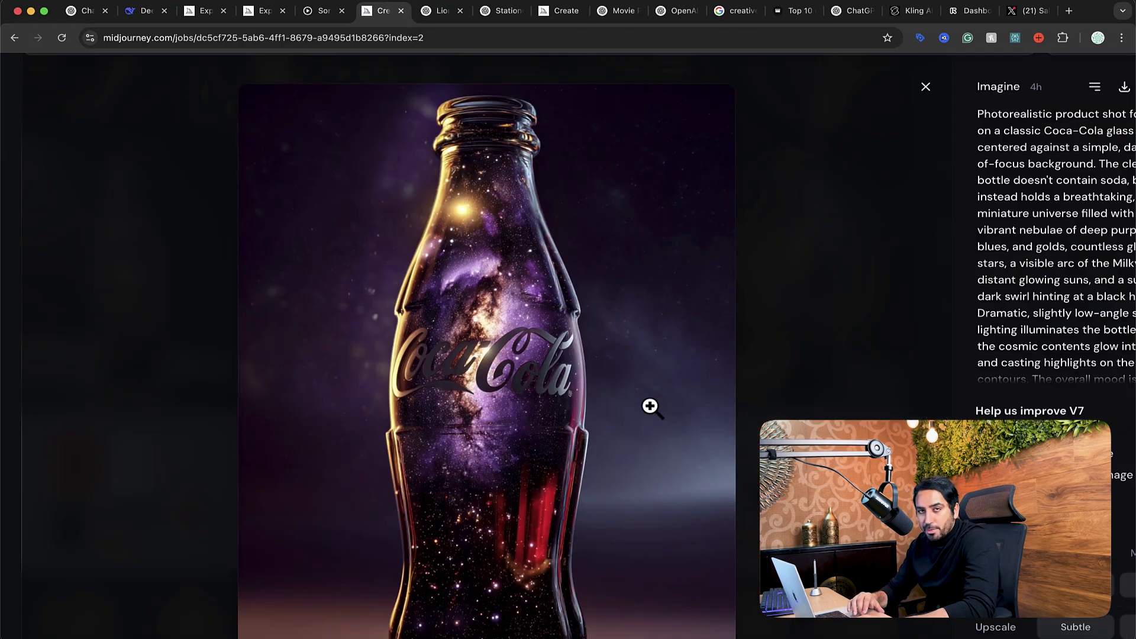
- Check ChatGPT's galaxy Coca-Cola bottle and compare the ASCO stationery mockups with their source image in the Stationery Mockup Request conversation
{"action": "left_click", "coordinate": [622, 13]}
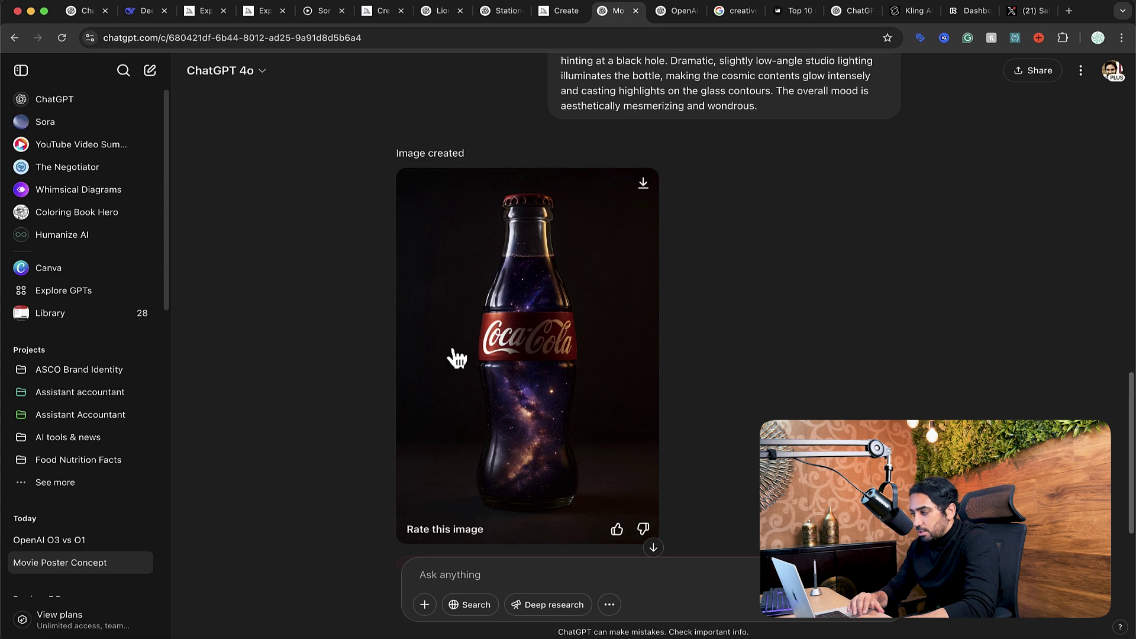
{"action": "key", "text": "ctrl+shift+Tab"}
{"action": "key", "text": "ctrl+shift+Tab"}
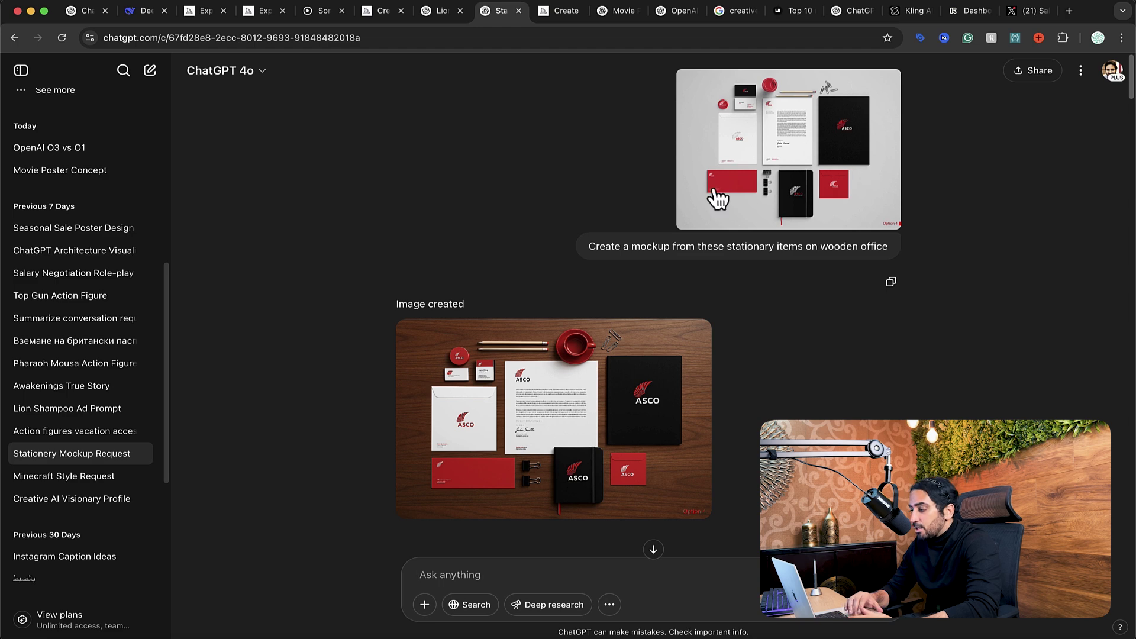
{"action": "scroll", "coordinate": [882, 414], "scroll_direction": "down", "scroll_amount": 1}
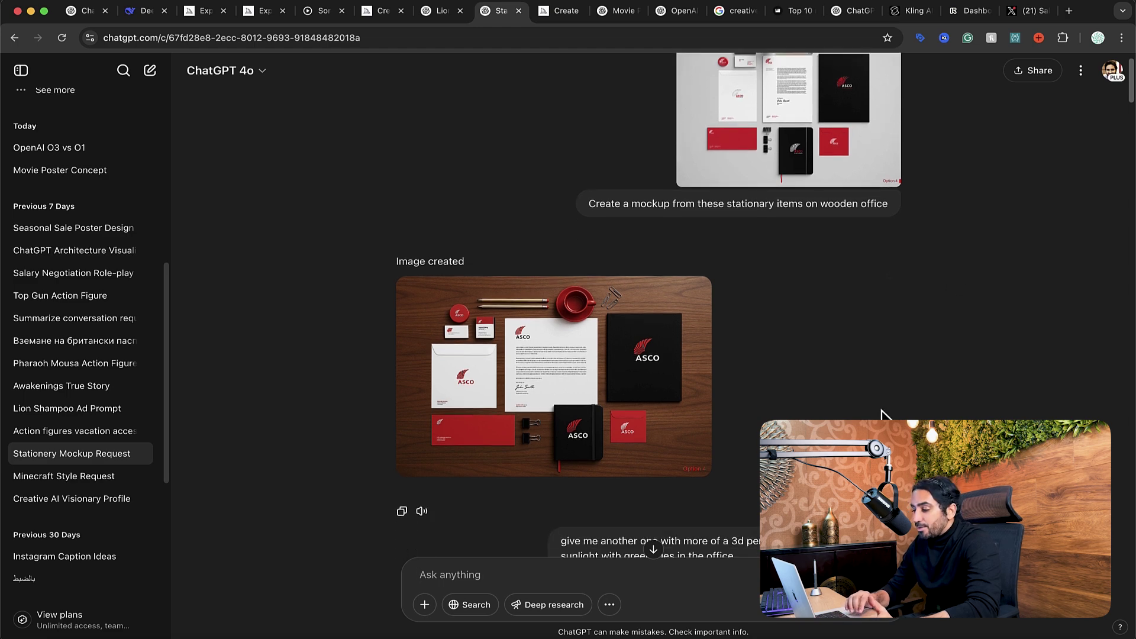
{"action": "scroll", "coordinate": [781, 373], "scroll_direction": "down", "scroll_amount": 2}
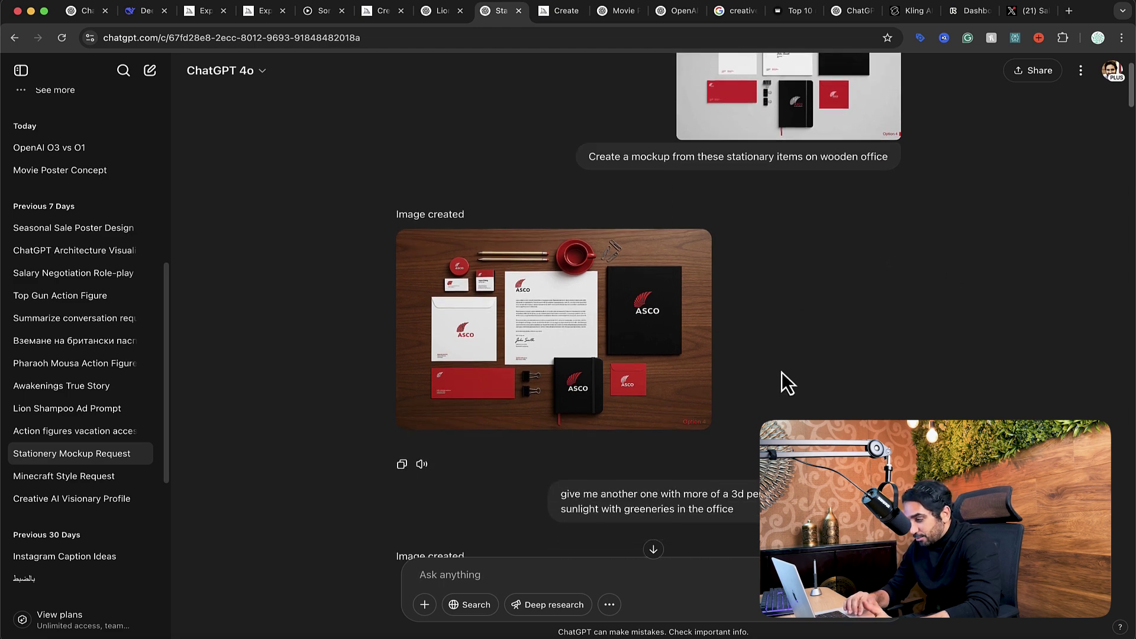
{"action": "scroll", "coordinate": [651, 267], "scroll_direction": "up", "scroll_amount": 5}
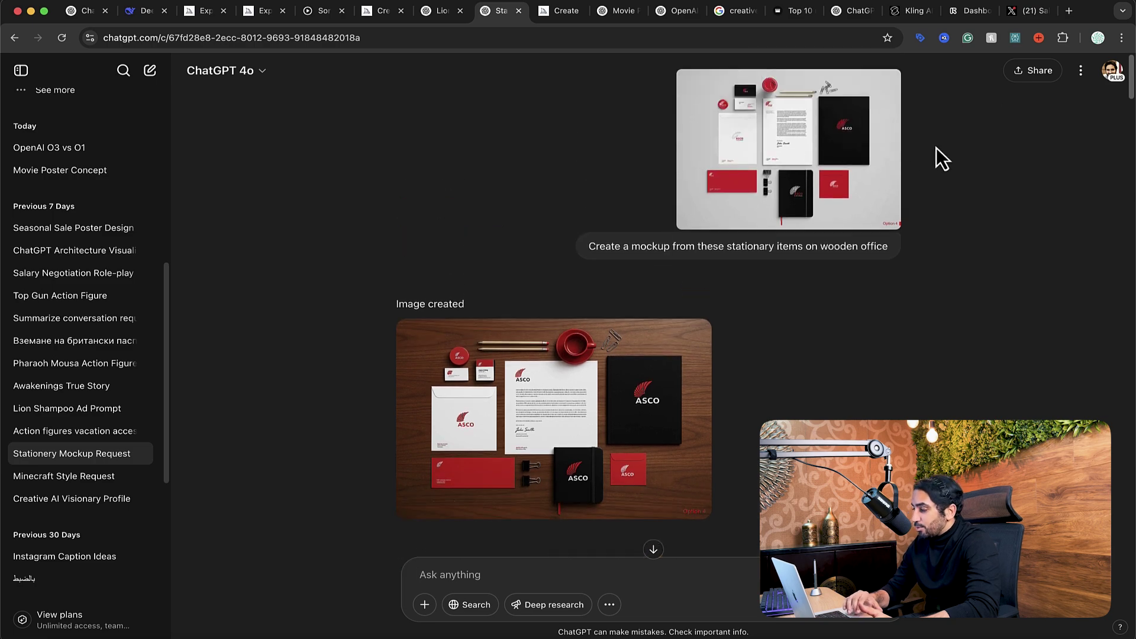
{"action": "scroll", "coordinate": [893, 411], "scroll_direction": "down", "scroll_amount": 15}
{"action": "scroll", "coordinate": [891, 402], "scroll_direction": "up", "scroll_amount": 10}
{"action": "scroll", "coordinate": [791, 401], "scroll_direction": "down", "scroll_amount": 8}
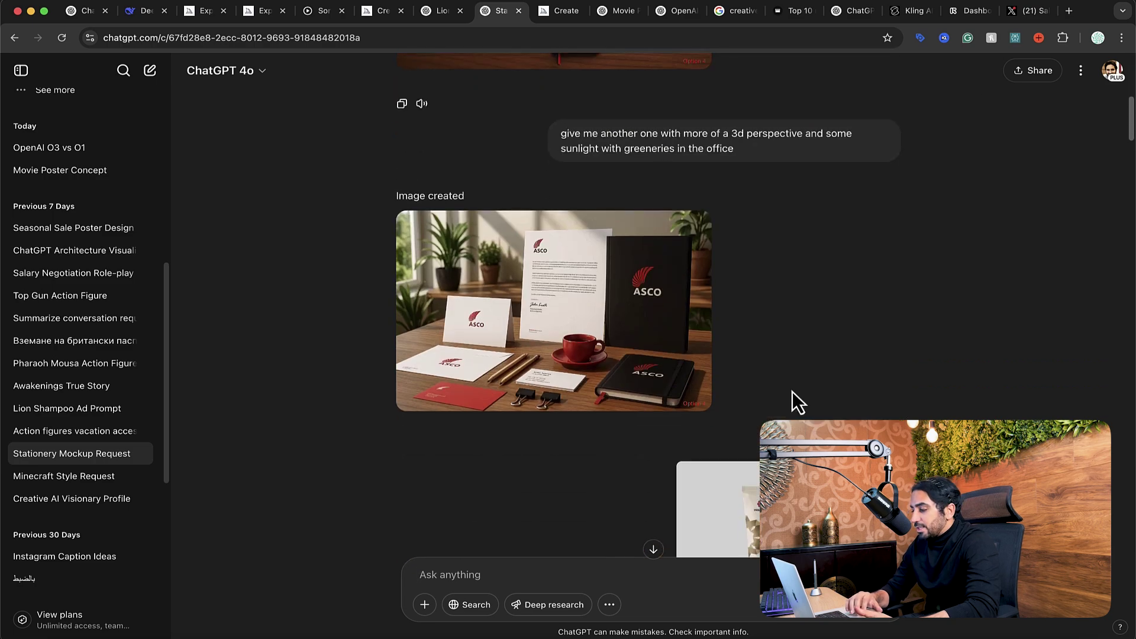
{"action": "scroll", "coordinate": [780, 372], "scroll_direction": "up", "scroll_amount": 5}
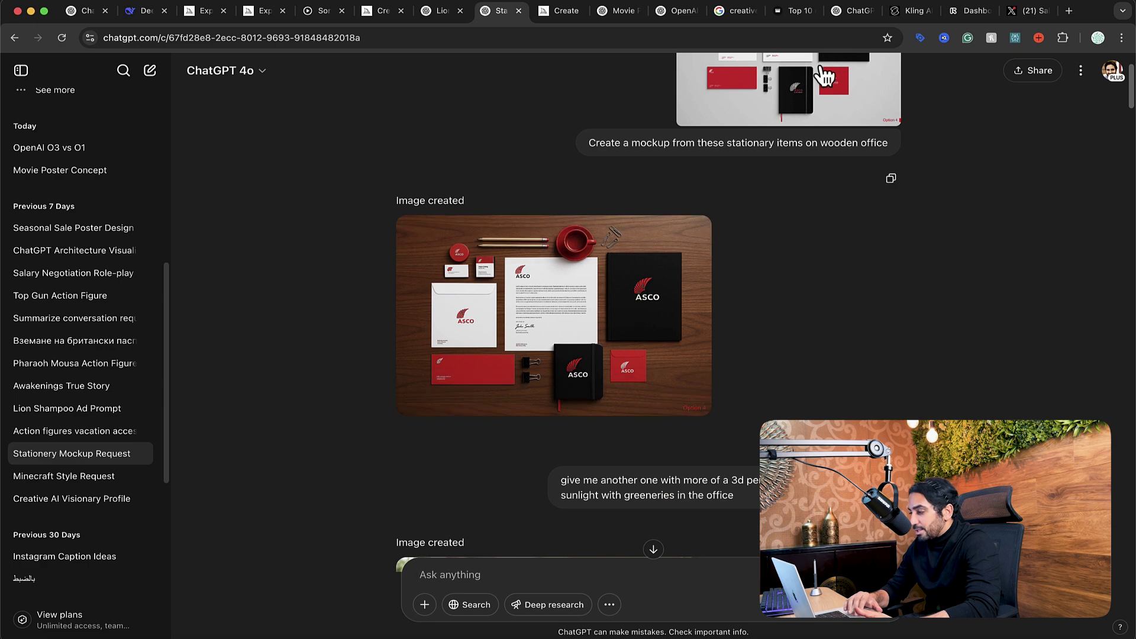
{"action": "scroll", "coordinate": [822, 70], "scroll_direction": "up", "scroll_amount": 2}
- Compare the PANAPRIME skin moisturizer tube image made by removing the right package with the original product photo
{"action": "scroll", "coordinate": [822, 74], "scroll_direction": "down", "scroll_amount": 15}
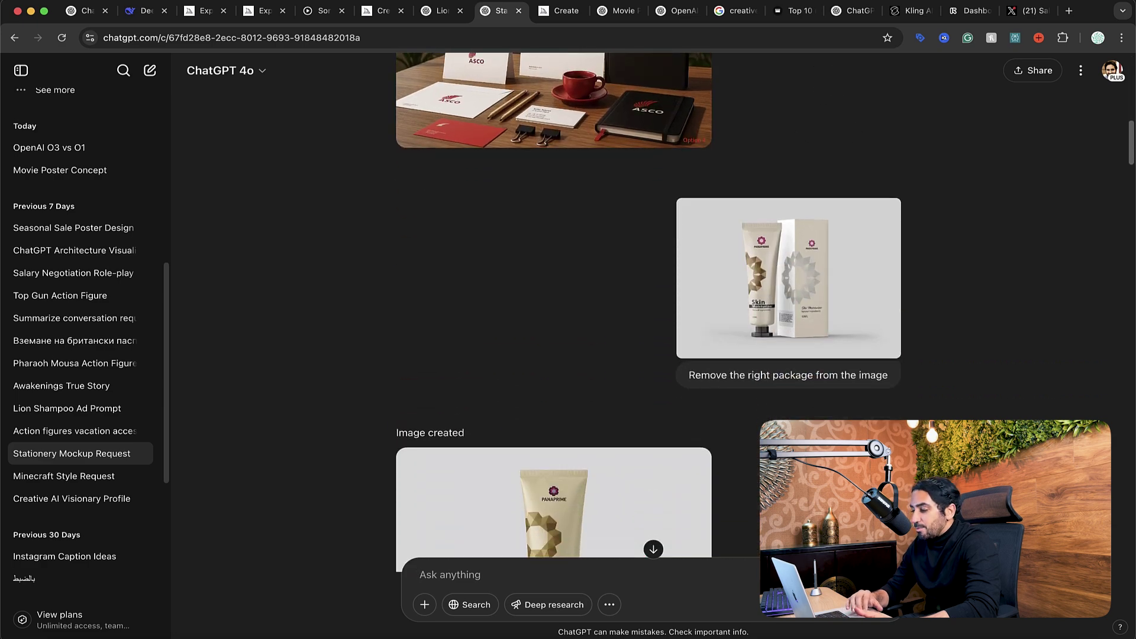
{"action": "scroll", "coordinate": [651, 305], "scroll_direction": "down", "scroll_amount": 3}
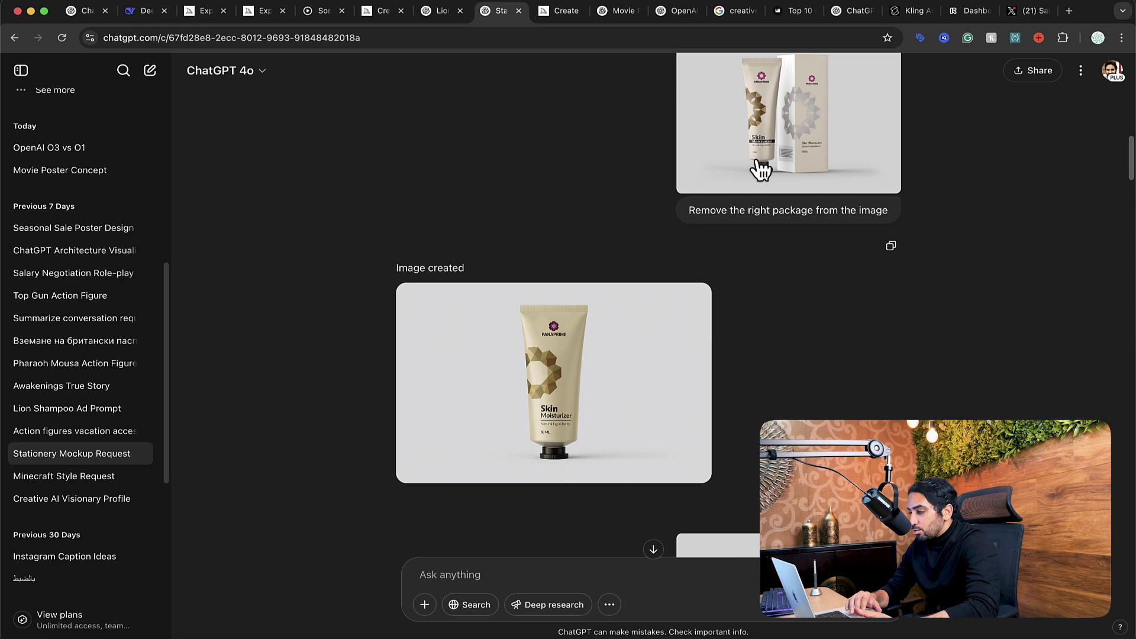
{"action": "scroll", "coordinate": [543, 444], "scroll_direction": "up", "scroll_amount": 5}
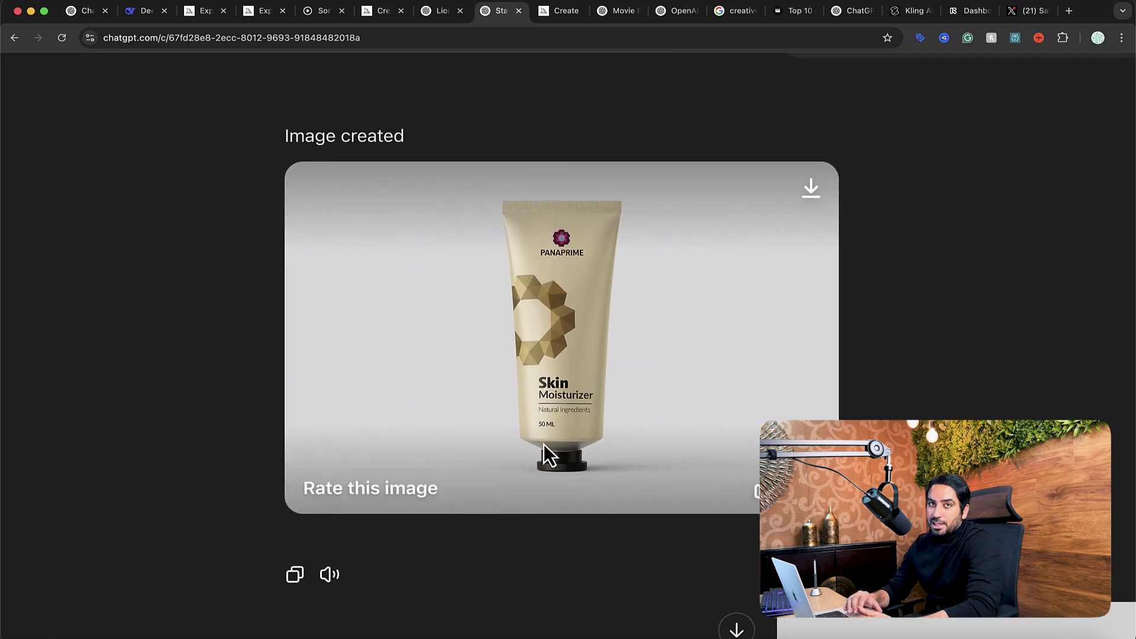
{"action": "scroll", "coordinate": [703, 423], "scroll_direction": "up", "scroll_amount": 1}
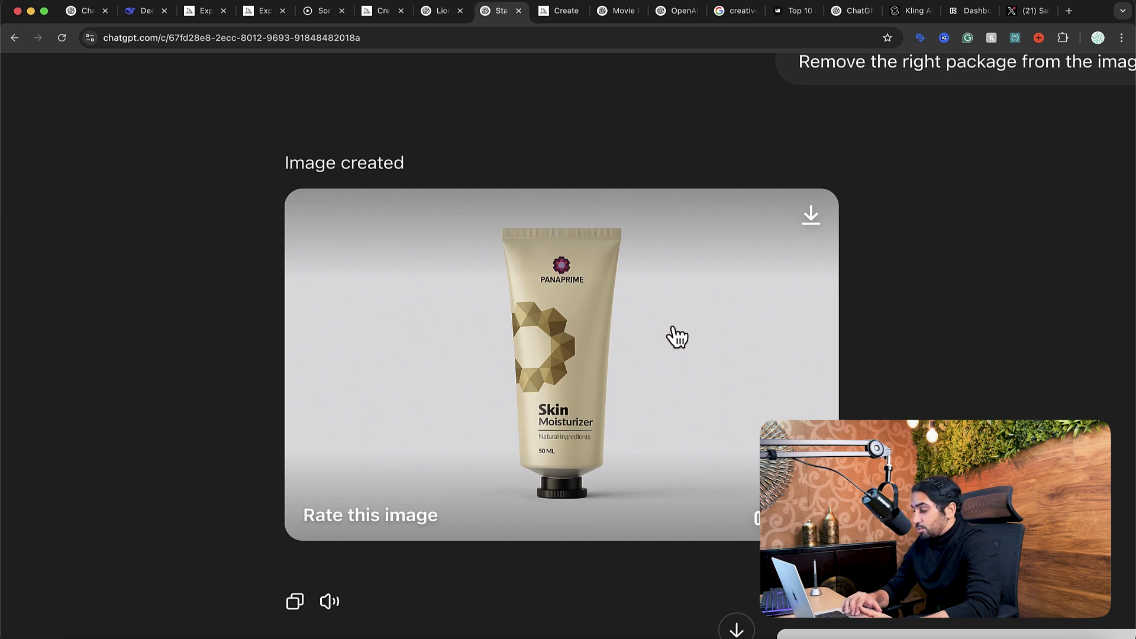
{"action": "scroll", "coordinate": [675, 334], "scroll_direction": "up", "scroll_amount": 5}
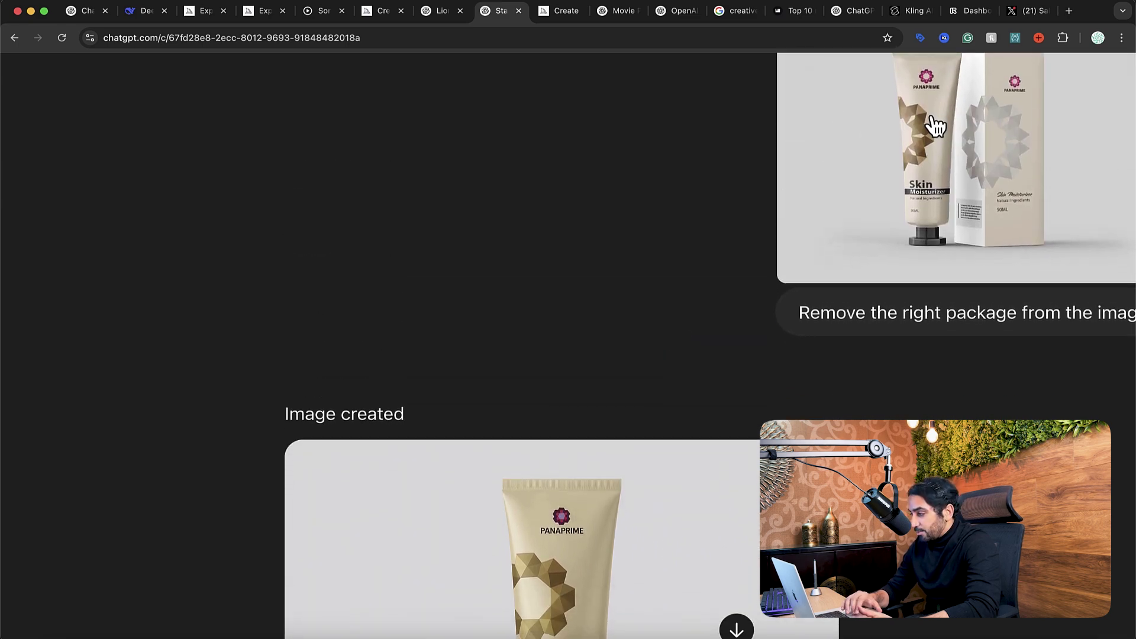
{"action": "scroll", "coordinate": [819, 275], "scroll_direction": "down", "scroll_amount": 1}
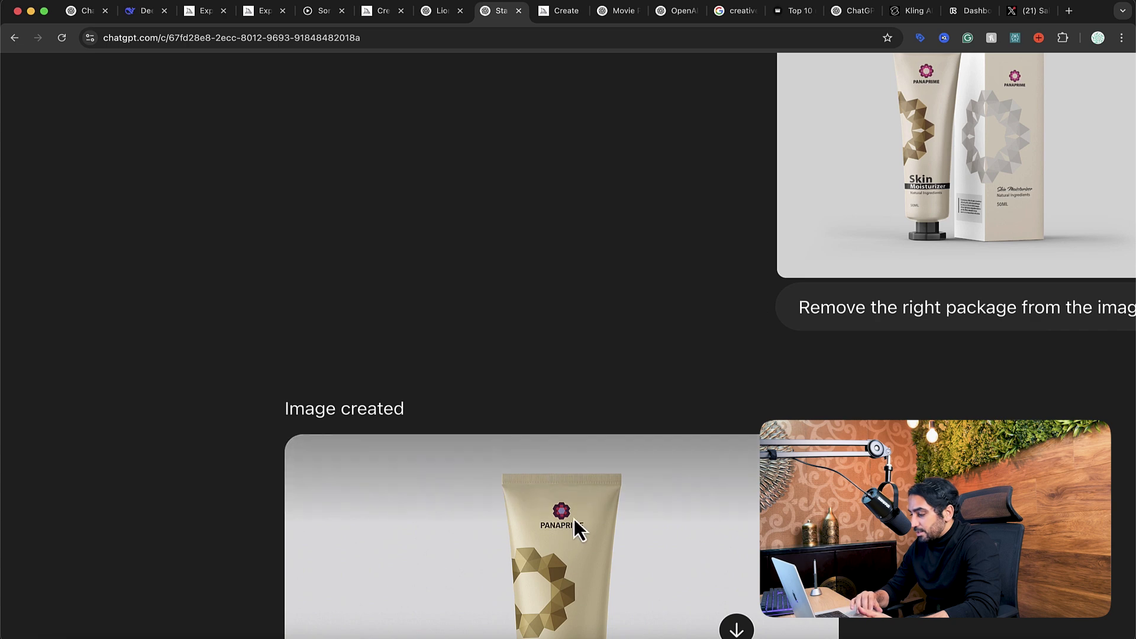
- Examine the generated PANAPRIME image showing the moisturizer tube and its box side by side
{"action": "scroll", "coordinate": [576, 530], "scroll_direction": "down", "scroll_amount": 10}
{"action": "scroll", "coordinate": [576, 530], "scroll_direction": "right", "scroll_amount": 2}
{"action": "scroll", "coordinate": [749, 385], "scroll_direction": "up", "scroll_amount": 6}
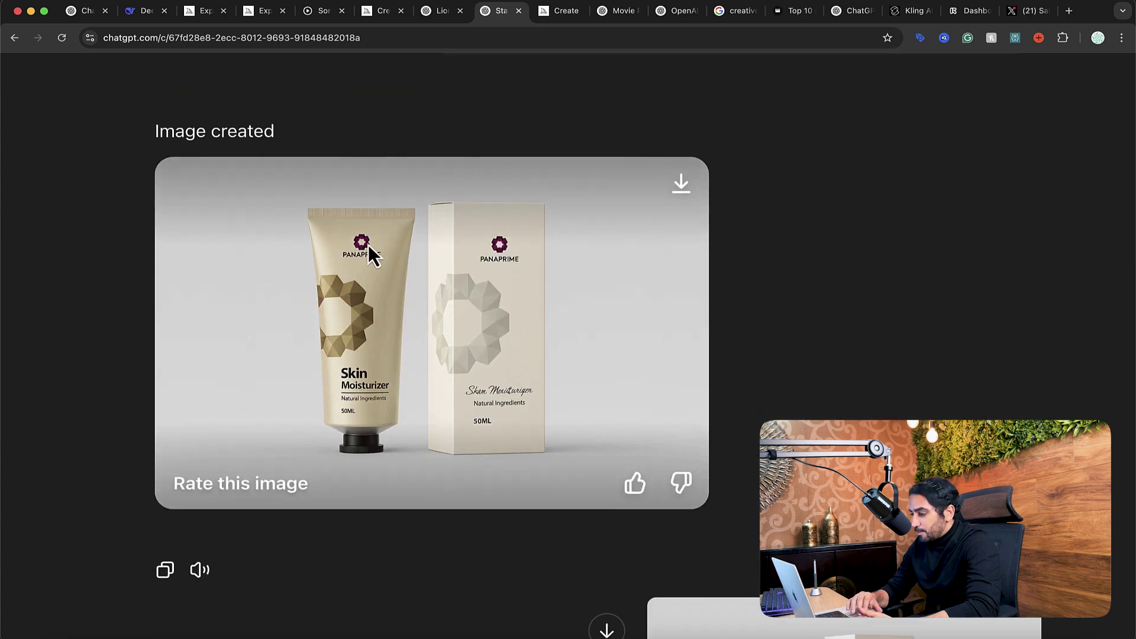
{"action": "scroll", "coordinate": [540, 381], "scroll_direction": "down", "scroll_amount": 3}
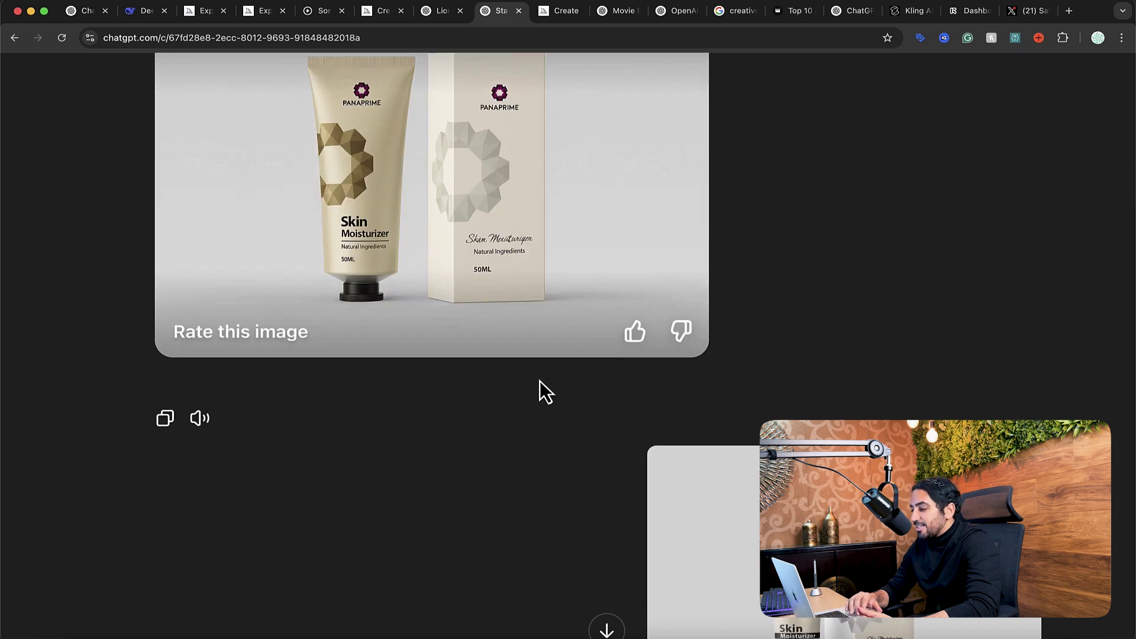
- Review the open-nature advertising prompt for the PANAPRIME moisturizer and examine the generated mountain meadow image from top to bottom
{"action": "scroll", "coordinate": [481, 405], "scroll_direction": "down", "scroll_amount": 12}
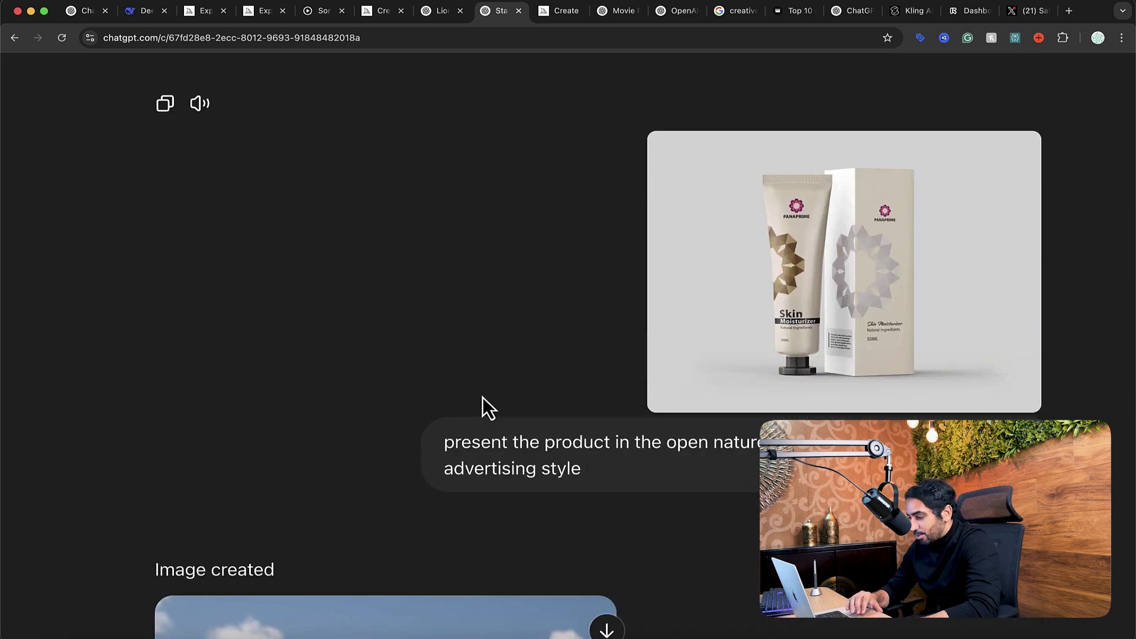
{"action": "scroll", "coordinate": [487, 405], "scroll_direction": "down", "scroll_amount": 2}
{"action": "scroll", "coordinate": [486, 406], "scroll_direction": "up", "scroll_amount": 2}
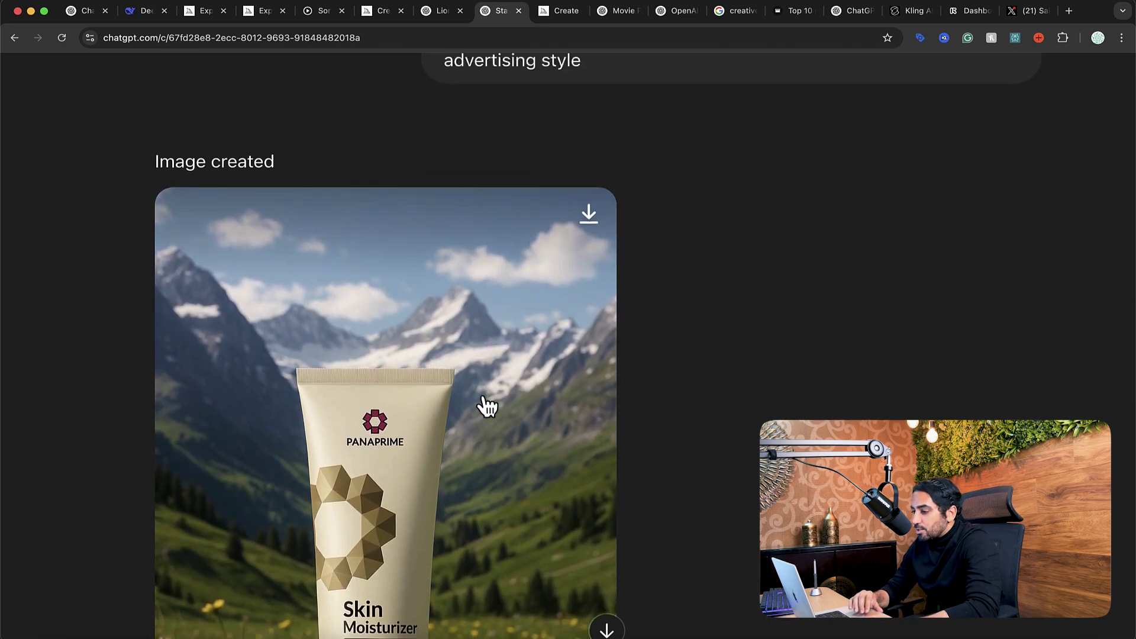
{"action": "scroll", "coordinate": [487, 405], "scroll_direction": "down", "scroll_amount": 4}
{"action": "scroll", "coordinate": [487, 406], "scroll_direction": "down", "scroll_amount": 1}
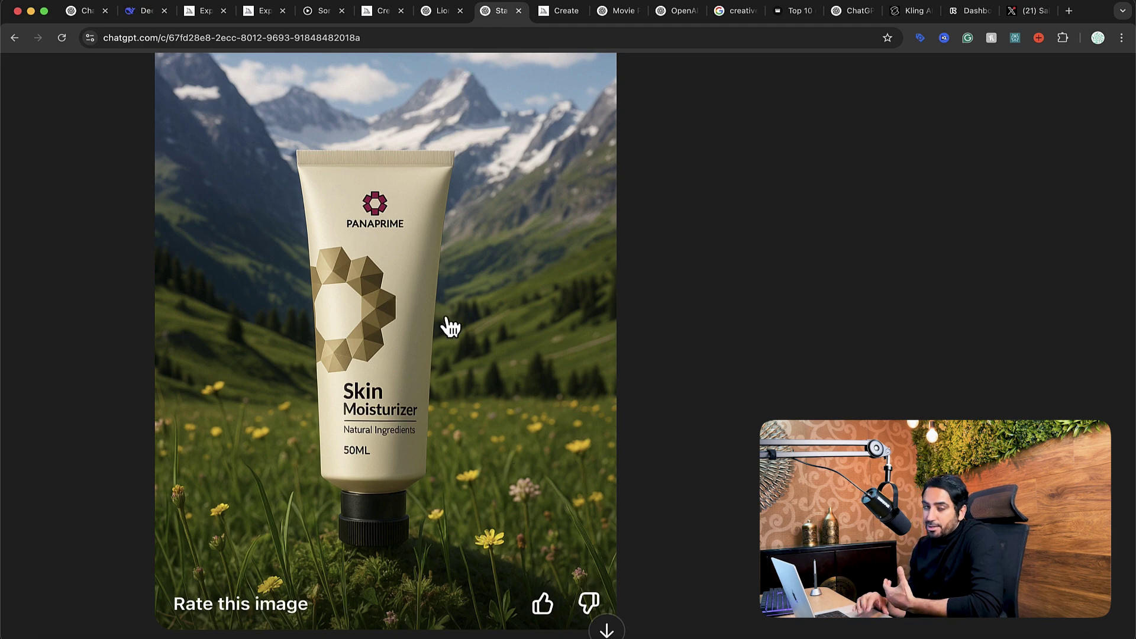
{"action": "scroll", "coordinate": [450, 326], "scroll_direction": "up", "scroll_amount": 4}
{"action": "scroll", "coordinate": [472, 380], "scroll_direction": "down", "scroll_amount": 2}
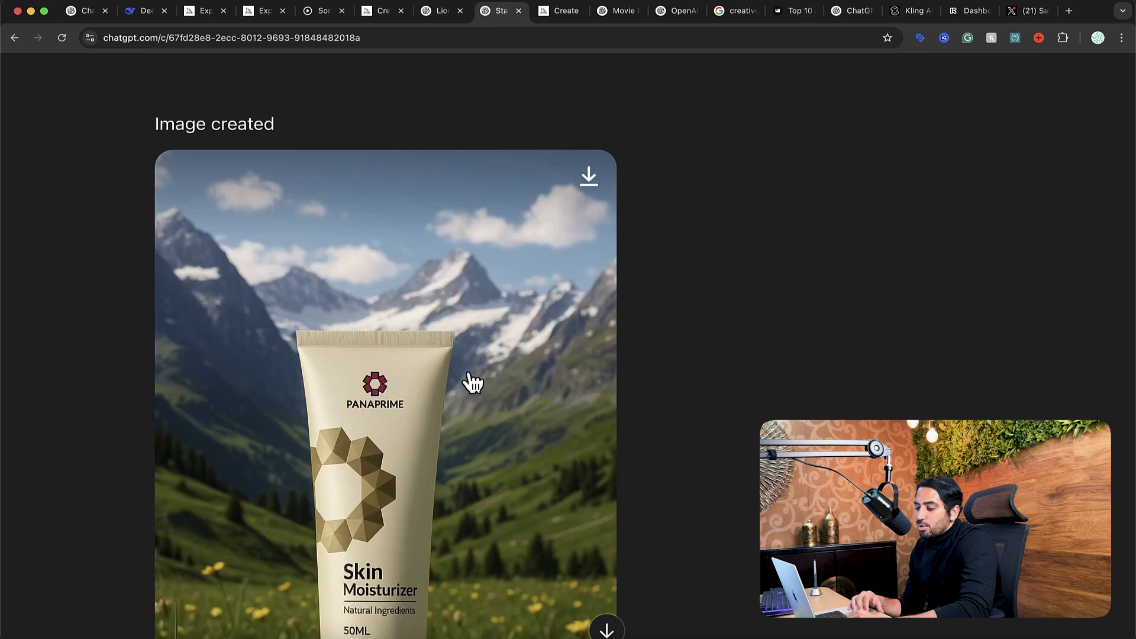
- Review the ASCO branding mood board and examine the portrait Coca-Cola can advertisement with its prompt further down the conversation
{"action": "scroll", "coordinate": [472, 381], "scroll_direction": "down", "scroll_amount": 12}
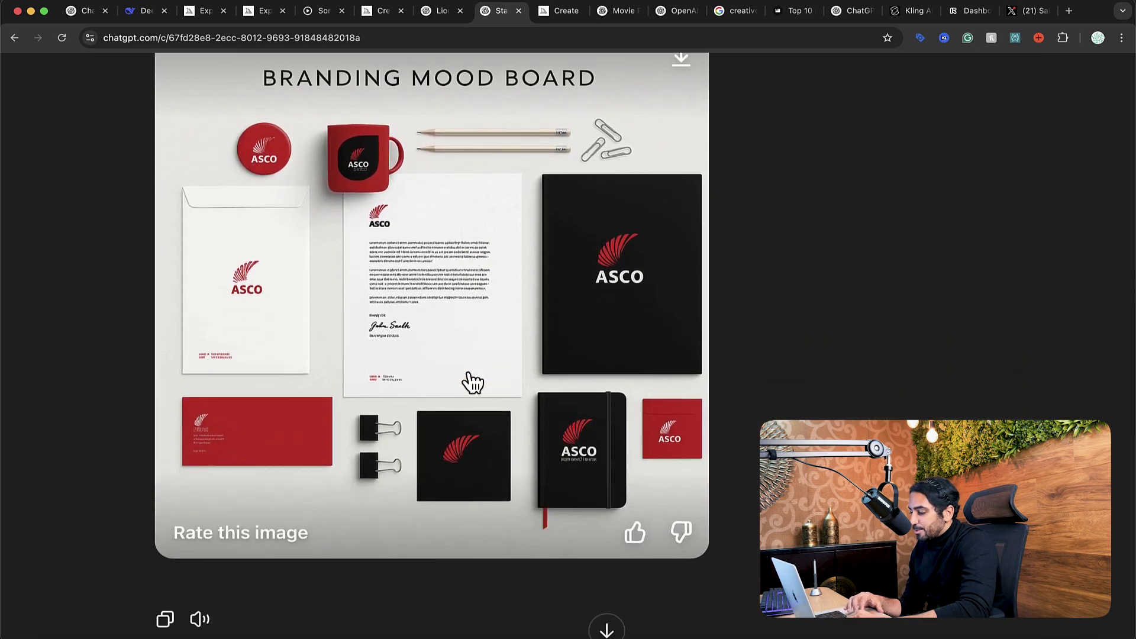
{"action": "scroll", "coordinate": [472, 380], "scroll_direction": "down", "scroll_amount": 10}
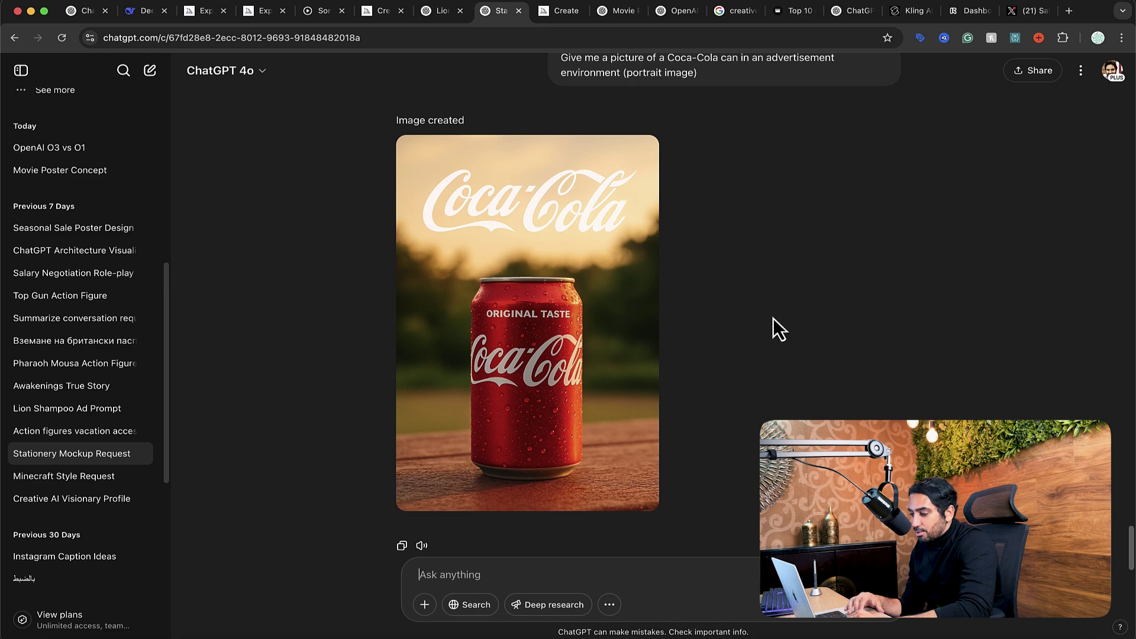
{"action": "scroll", "coordinate": [778, 329], "scroll_direction": "up", "scroll_amount": 1}
{"action": "scroll", "coordinate": [778, 329], "scroll_direction": "up", "scroll_amount": 1}
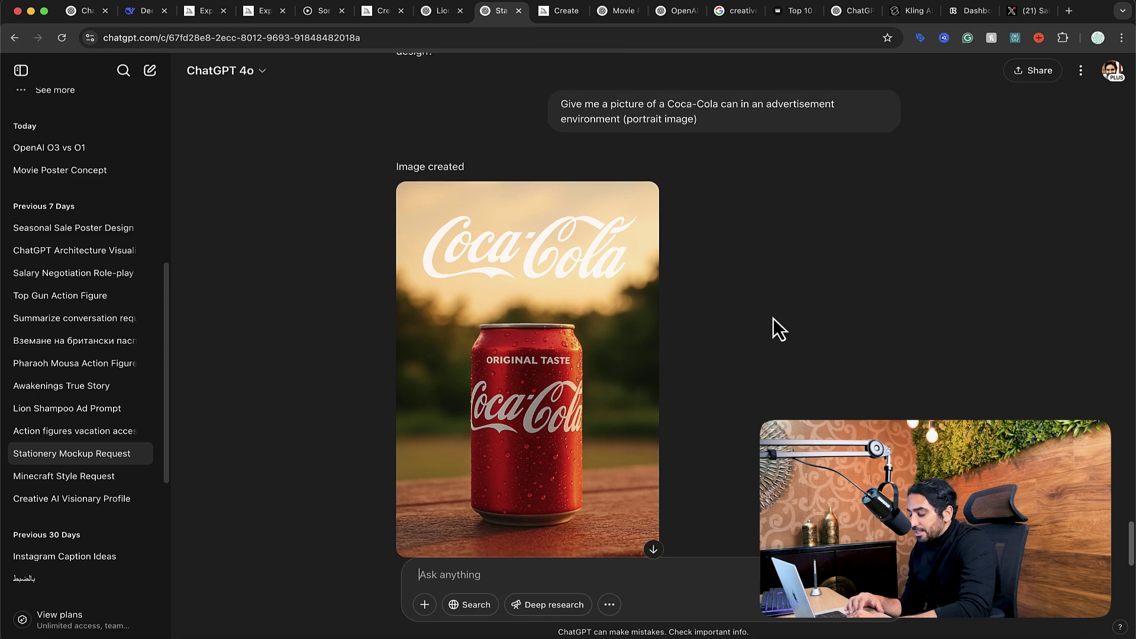
{"action": "scroll", "coordinate": [609, 406], "scroll_direction": "up", "scroll_amount": 3, "text": "ctrl"}
{"action": "scroll", "coordinate": [609, 406], "scroll_direction": "down", "scroll_amount": 3, "text": "ctrl"}
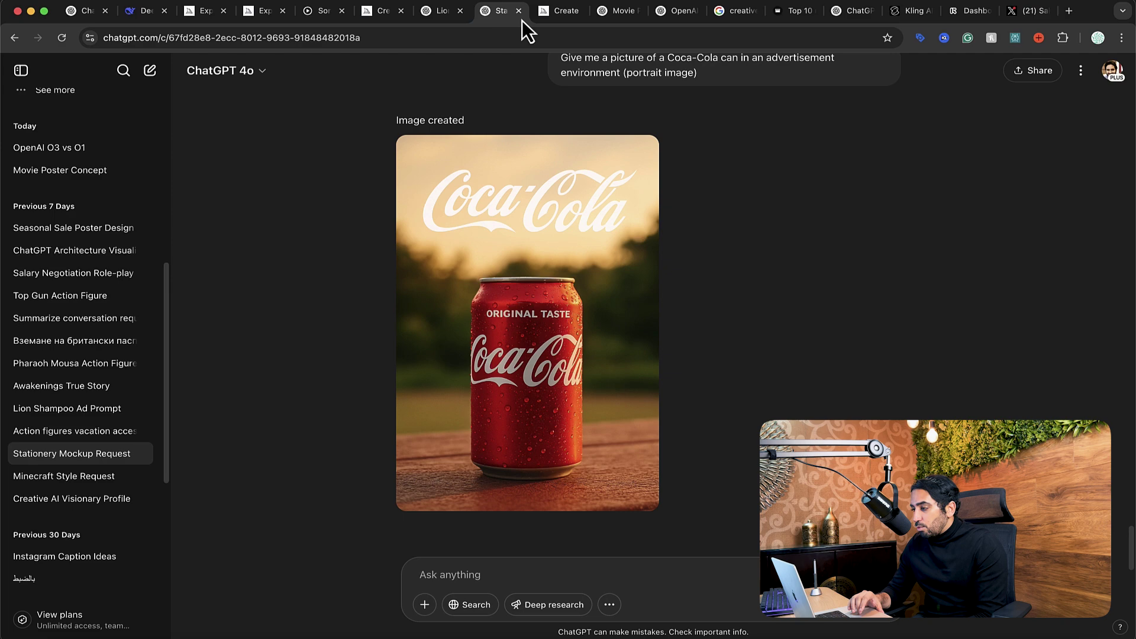
- Close the open bottle image in Midjourney, search its Explore gallery for "coca cola" and browse the images
{"action": "left_click", "coordinate": [439, 20]}
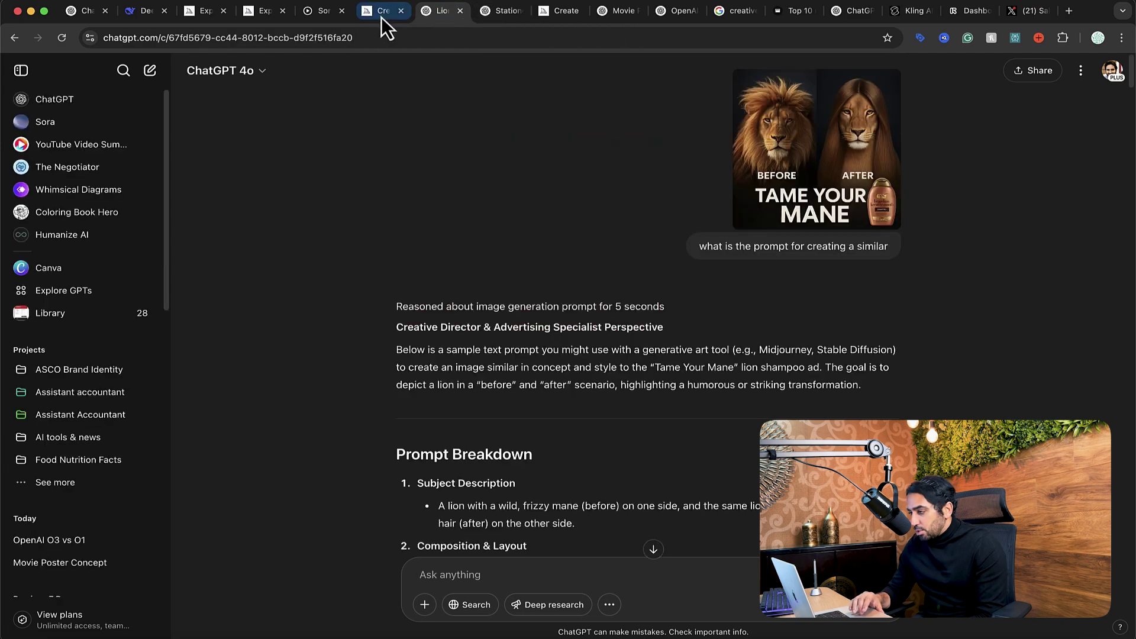
{"action": "left_click", "coordinate": [381, 17]}
{"action": "left_click", "coordinate": [923, 84]}
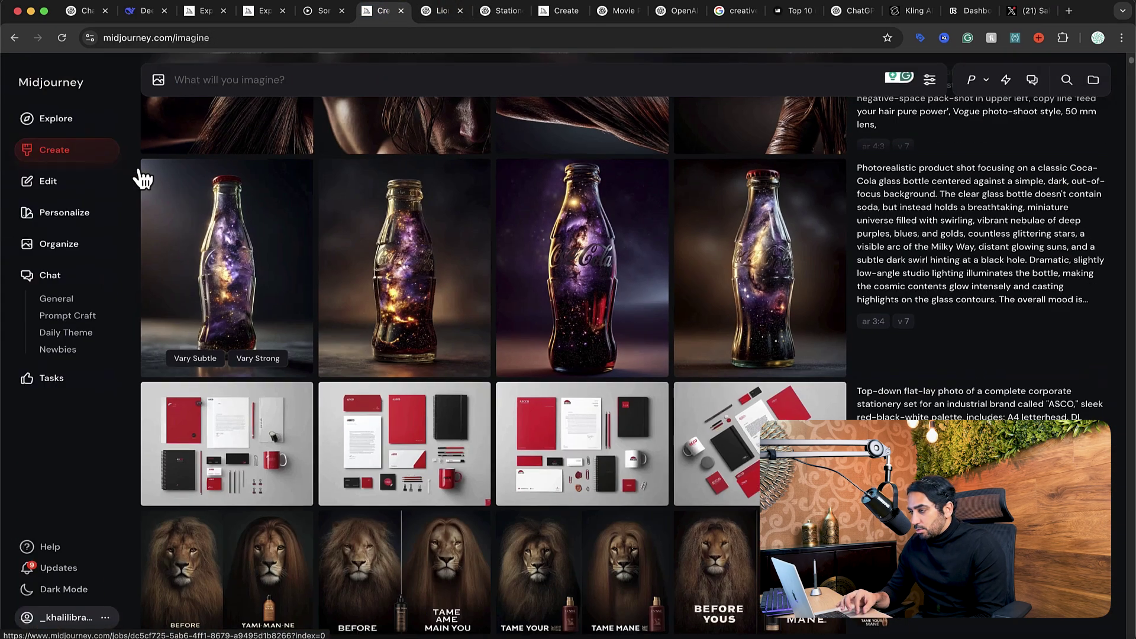
{"action": "left_click", "coordinate": [68, 120]}
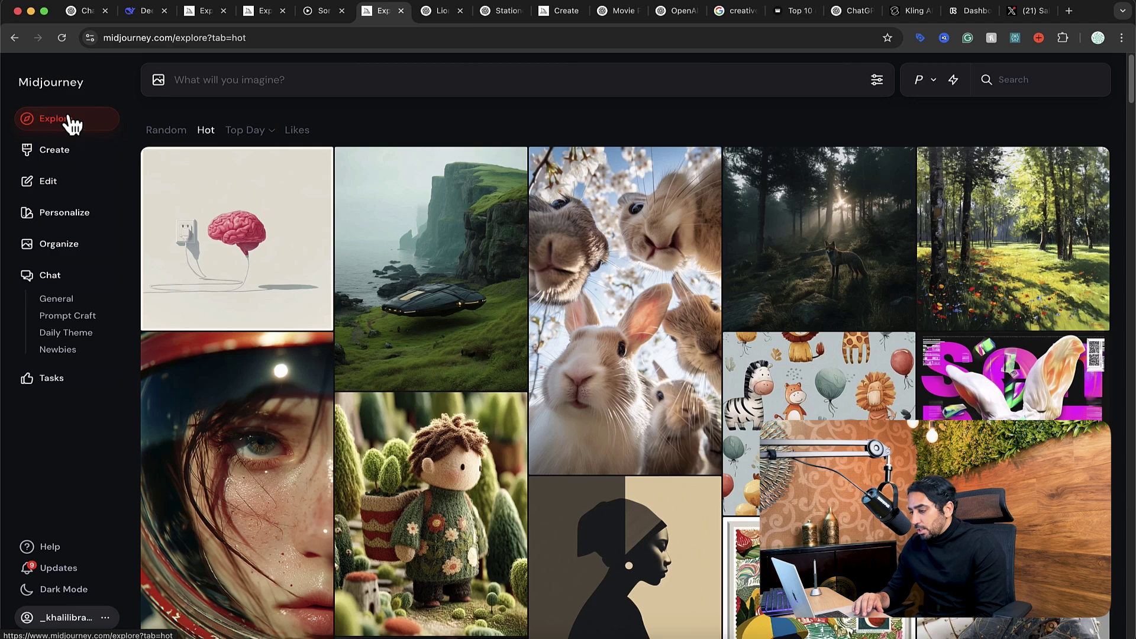
{"action": "left_click", "coordinate": [1023, 77]}
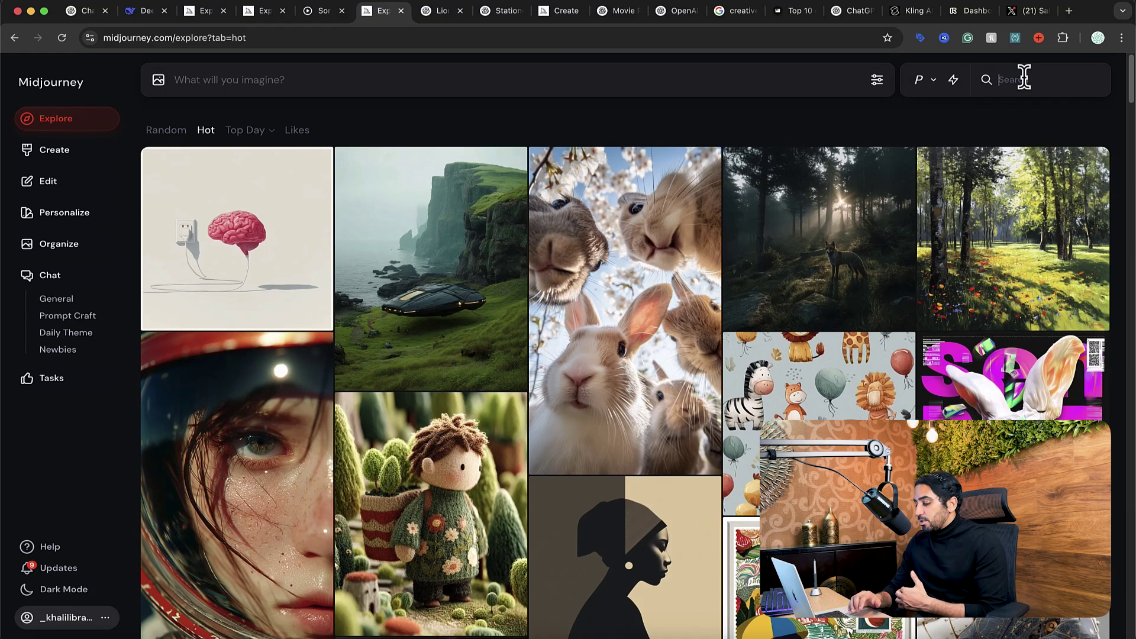
{"action": "type", "text": "coca cola"}
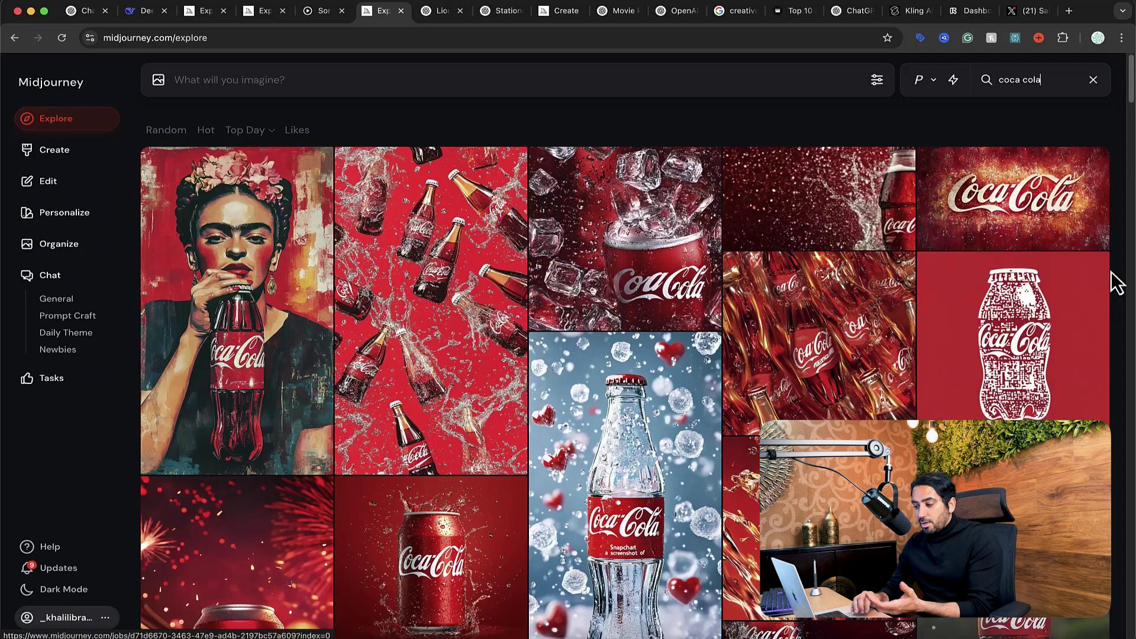
{"action": "scroll", "coordinate": [1116, 282], "scroll_direction": "down", "scroll_amount": 5}
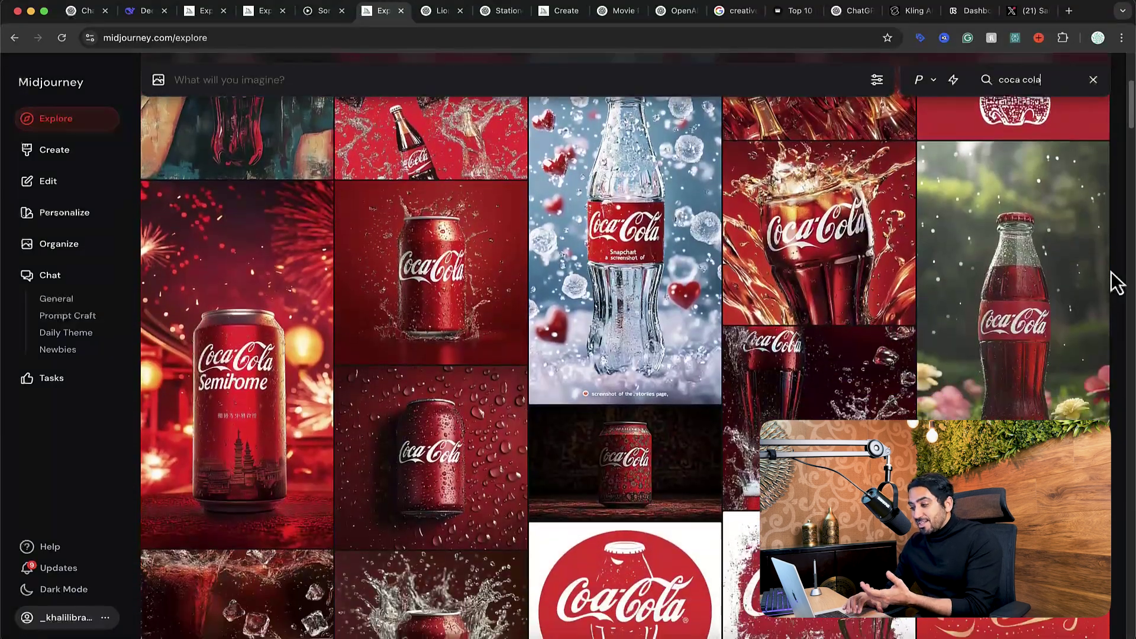
{"action": "scroll", "coordinate": [1115, 283], "scroll_direction": "down", "scroll_amount": 1}
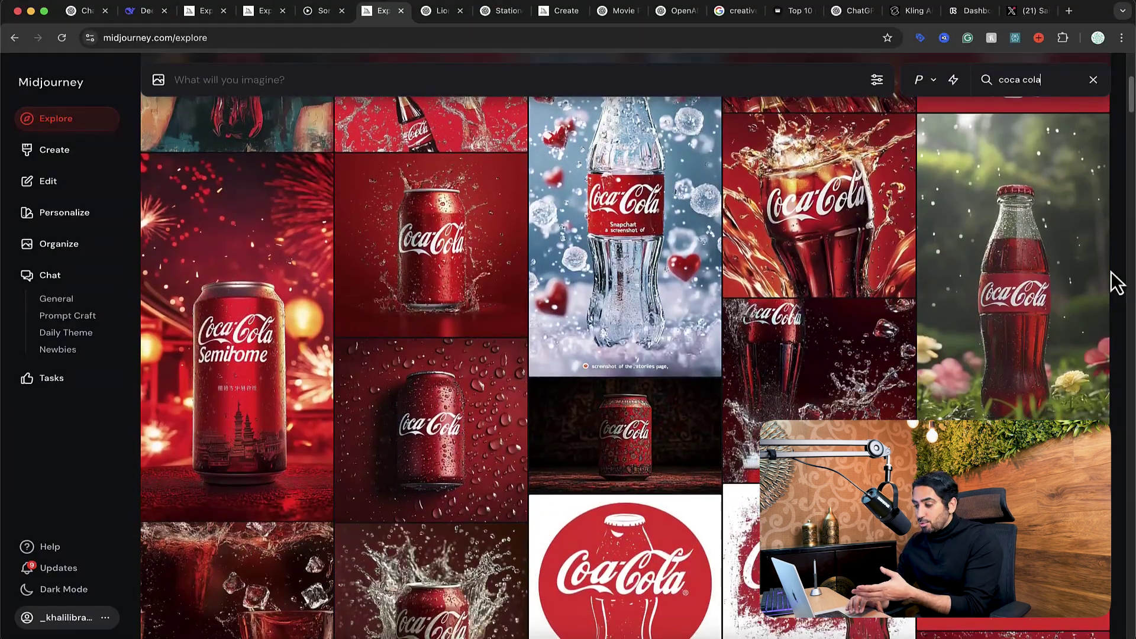